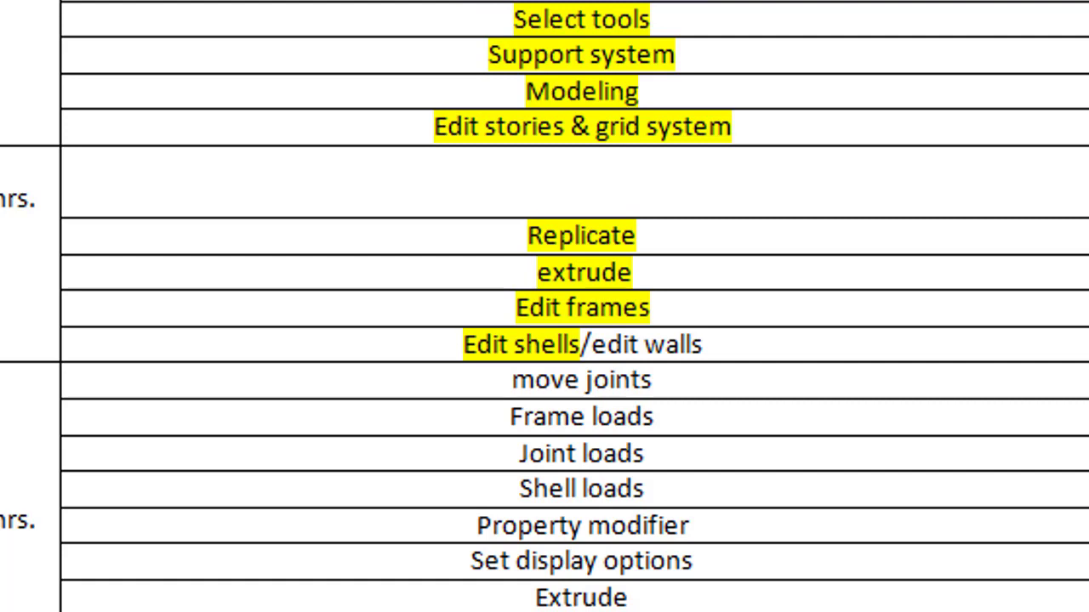
# Highlight the Word topics from move joints to shell loads, then switch to the ETABS model
pyautogui.scroll(-2, 621, 417)
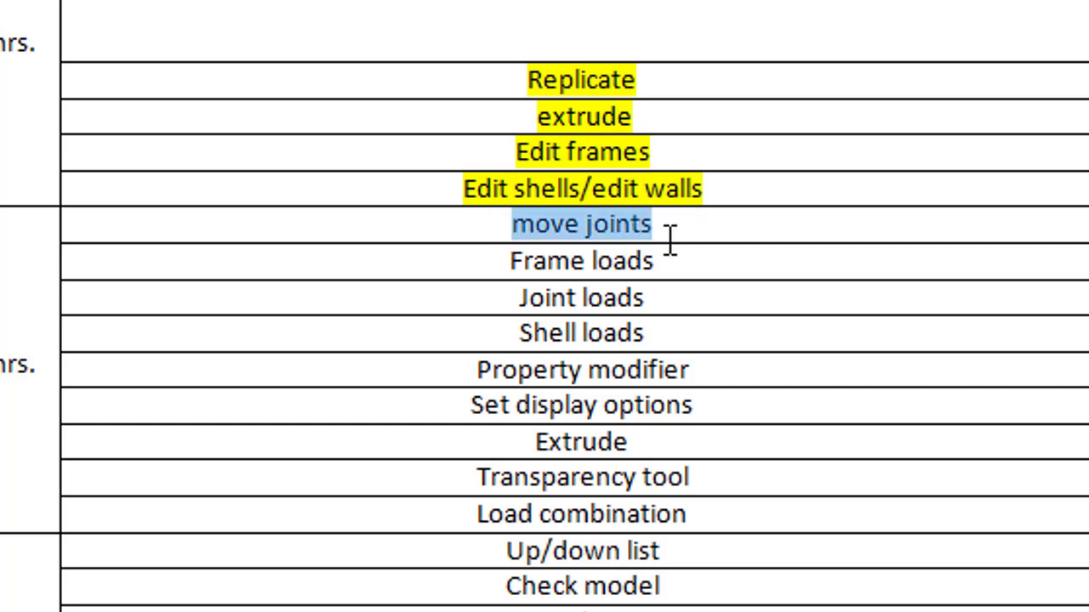
pyautogui.moveTo(672, 239); pyautogui.dragTo(538, 268)
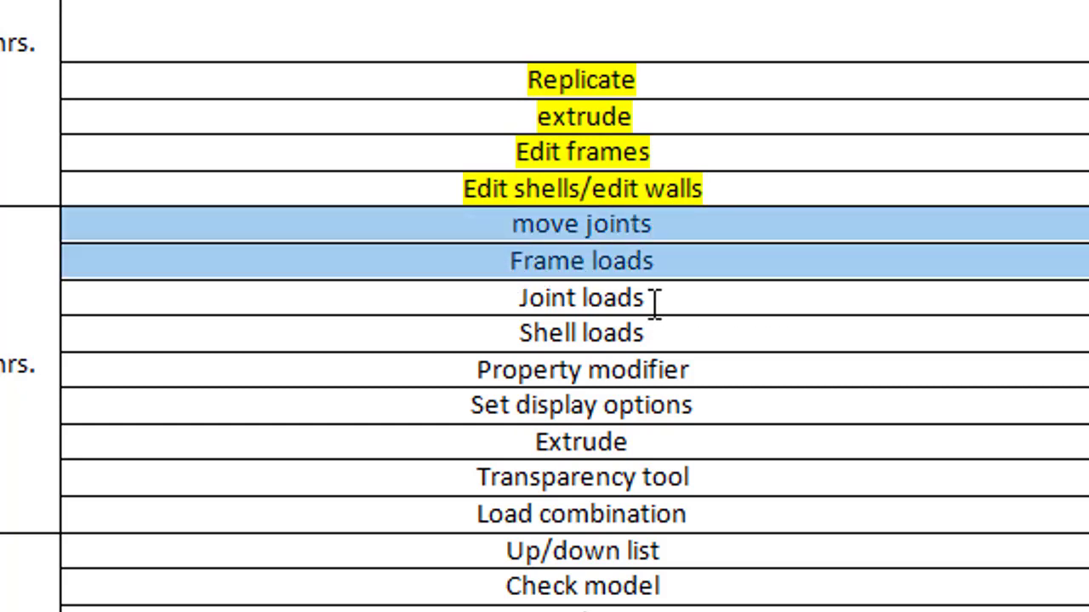
pyautogui.moveTo(654, 304); pyautogui.dragTo(543, 298)
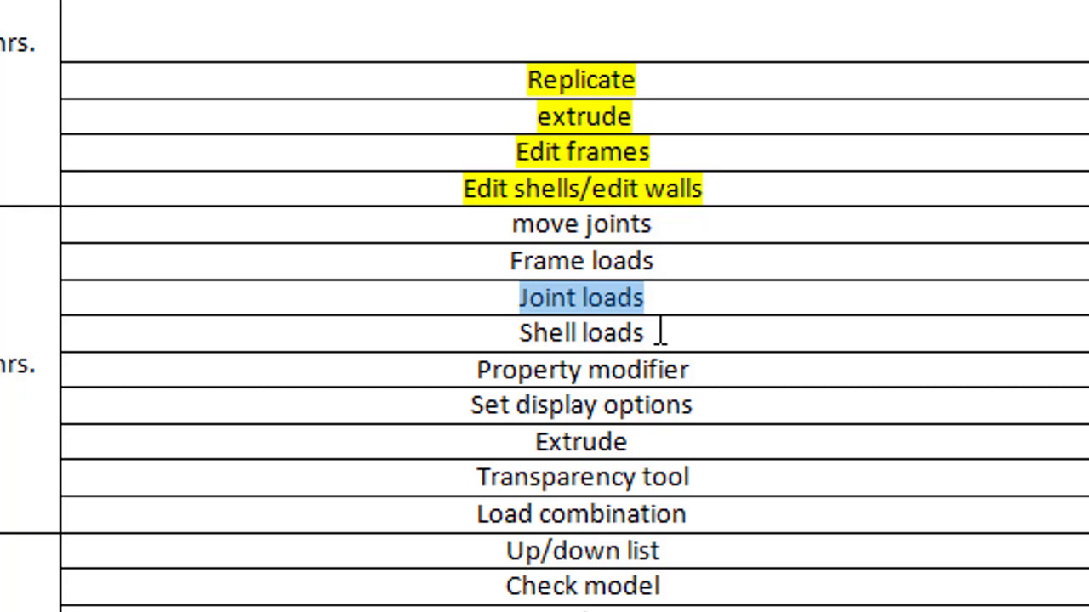
pyautogui.moveTo(546, 308); pyautogui.dragTo(537, 247)
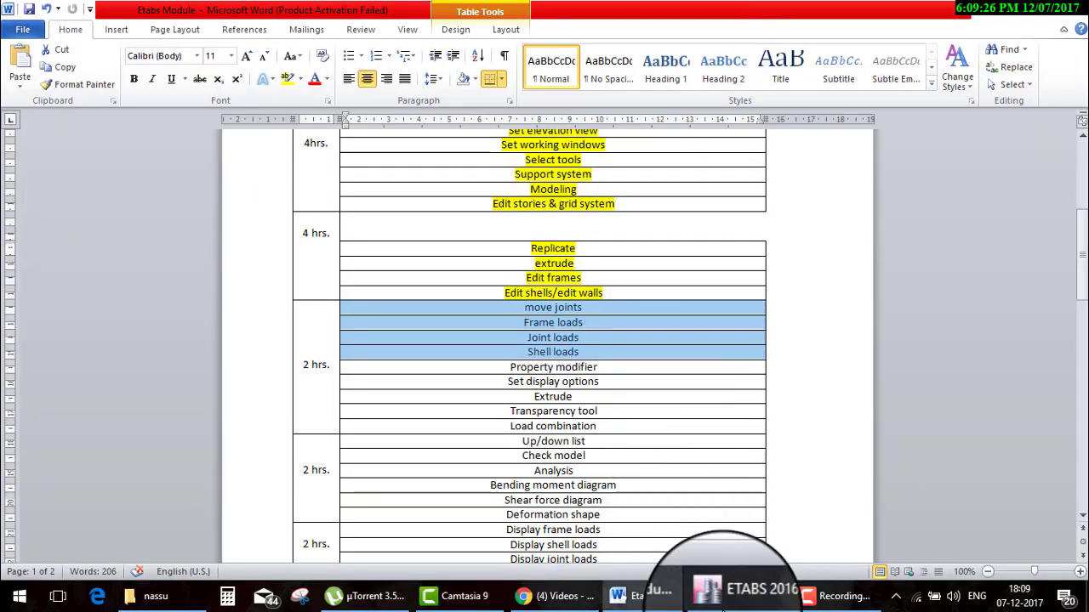
pyautogui.click(744, 596)
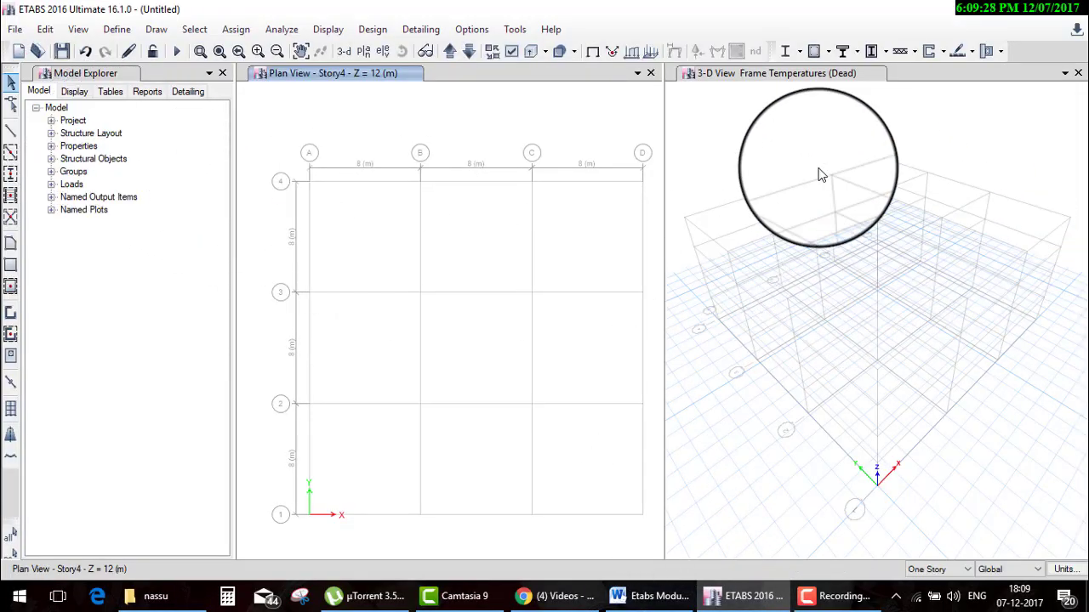
# Draw beams along every Story4 grid line, then window-select the corner joint at A/4
pyautogui.click(10, 151)
pyautogui.moveTo(281, 167); pyautogui.dragTo(655, 545)
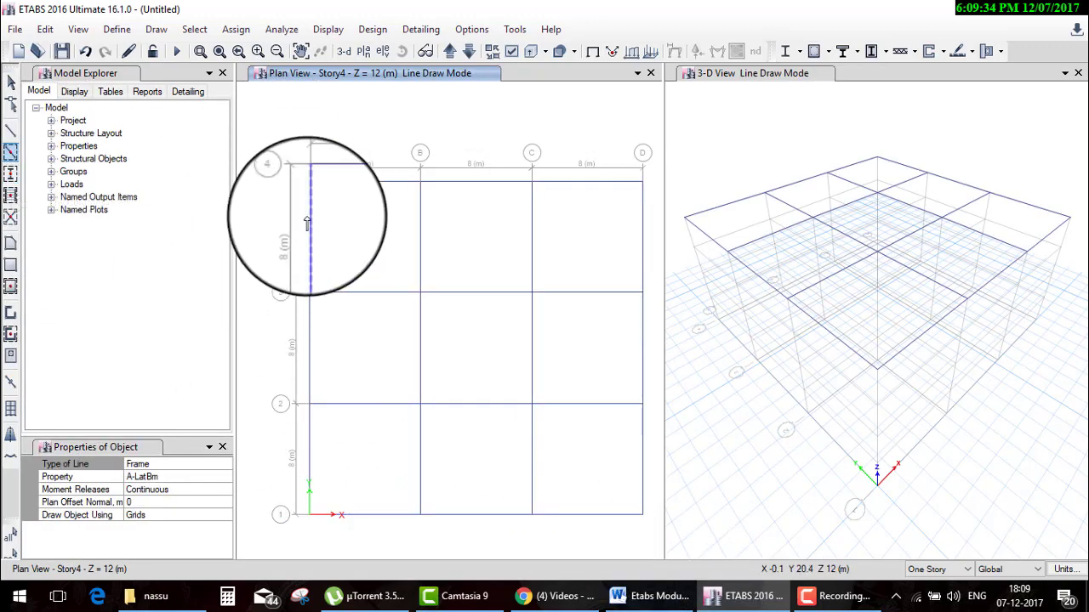
pyautogui.moveTo(289, 163); pyautogui.dragTo(749, 587)
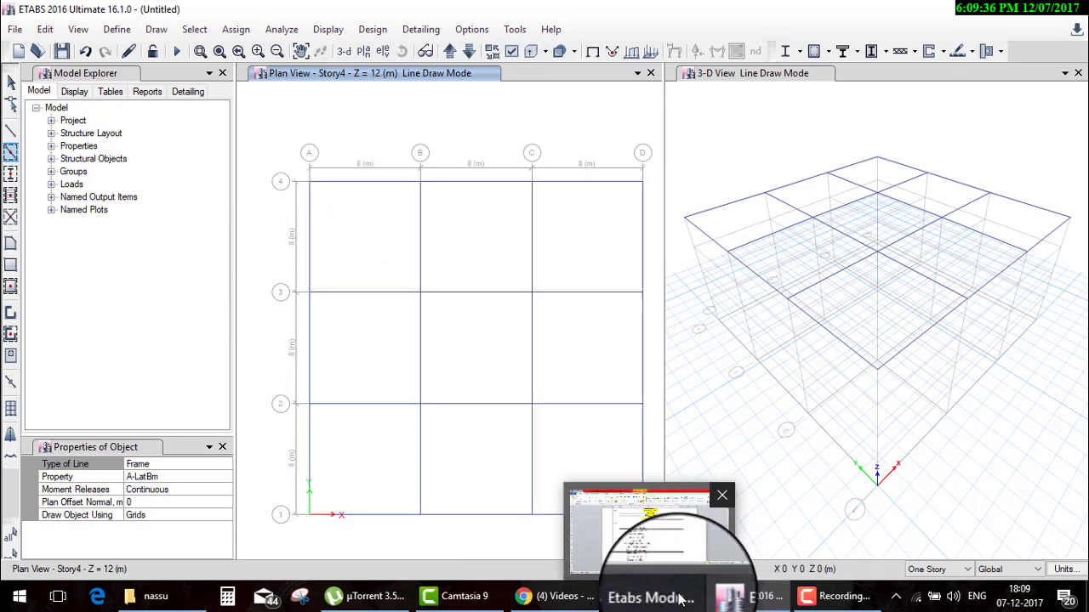
pyautogui.click(407, 250)
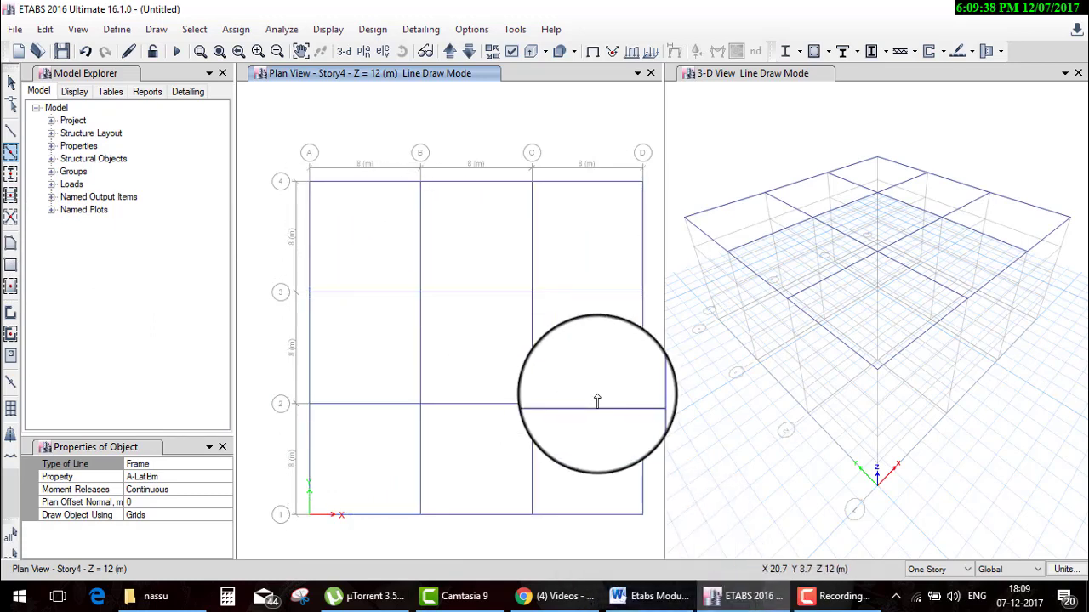
pyautogui.press('Escape')
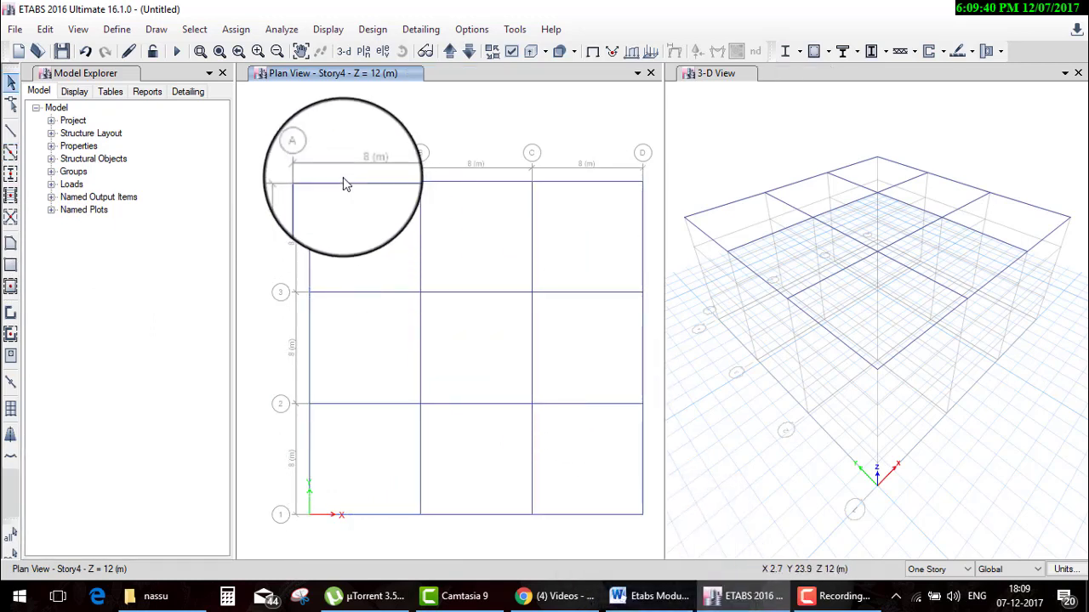
pyautogui.moveTo(274, 145); pyautogui.dragTo(335, 219)
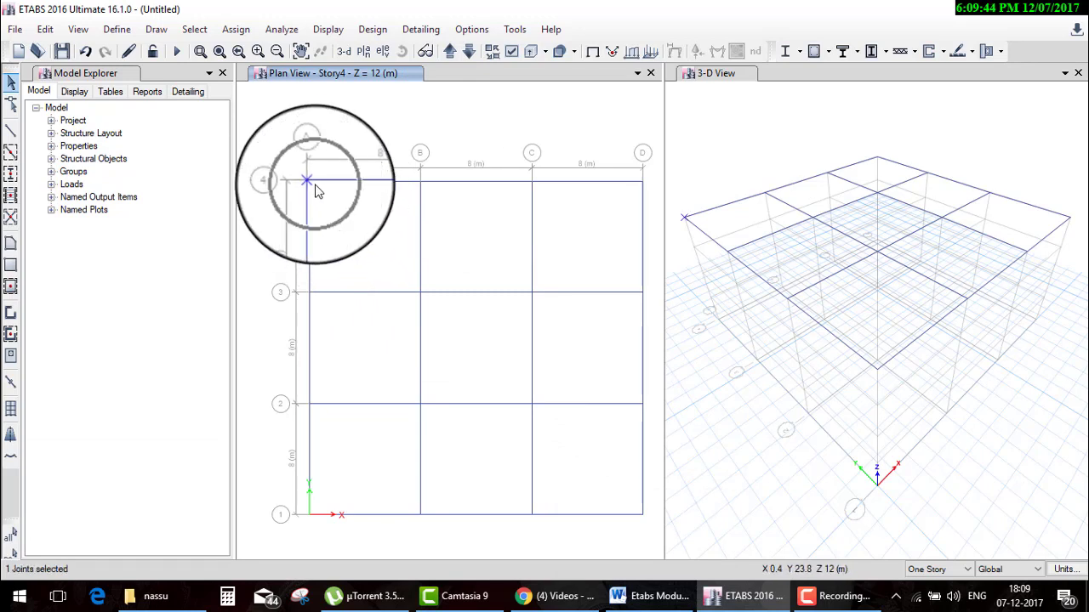
# Move the A/4 corner joint 2 m along X so the beam from A/3 becomes inclined
pyautogui.click(45, 29)
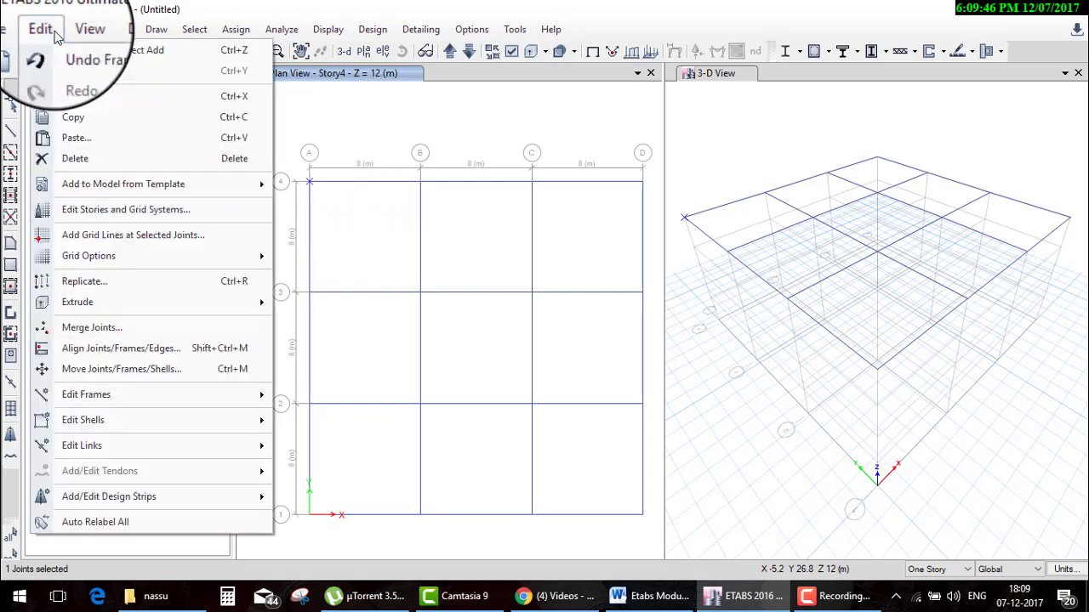
pyautogui.click(148, 373)
pyautogui.write('2')
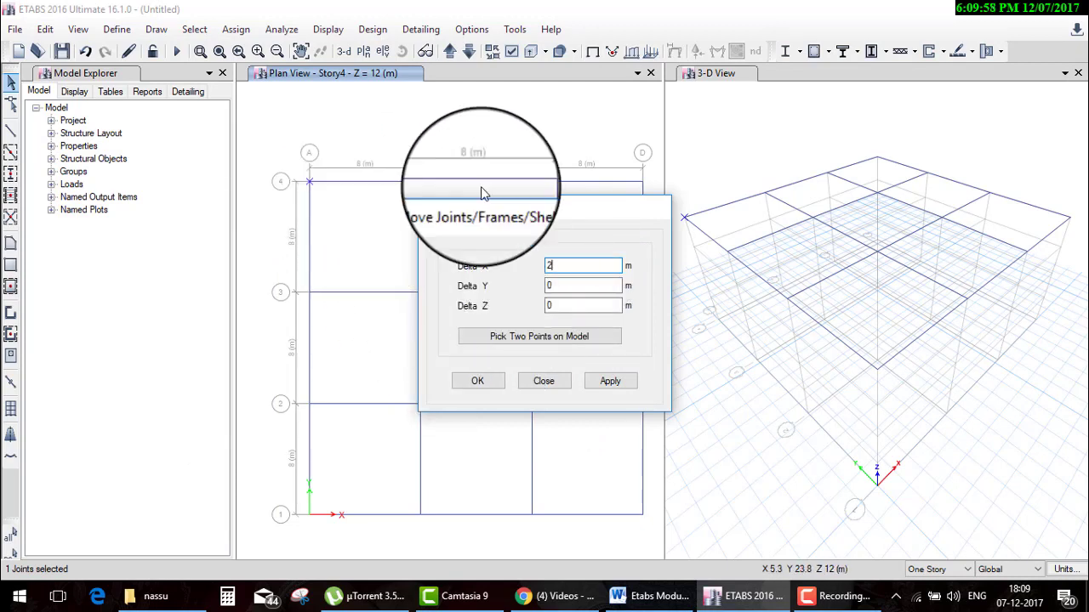
pyautogui.click(494, 380)
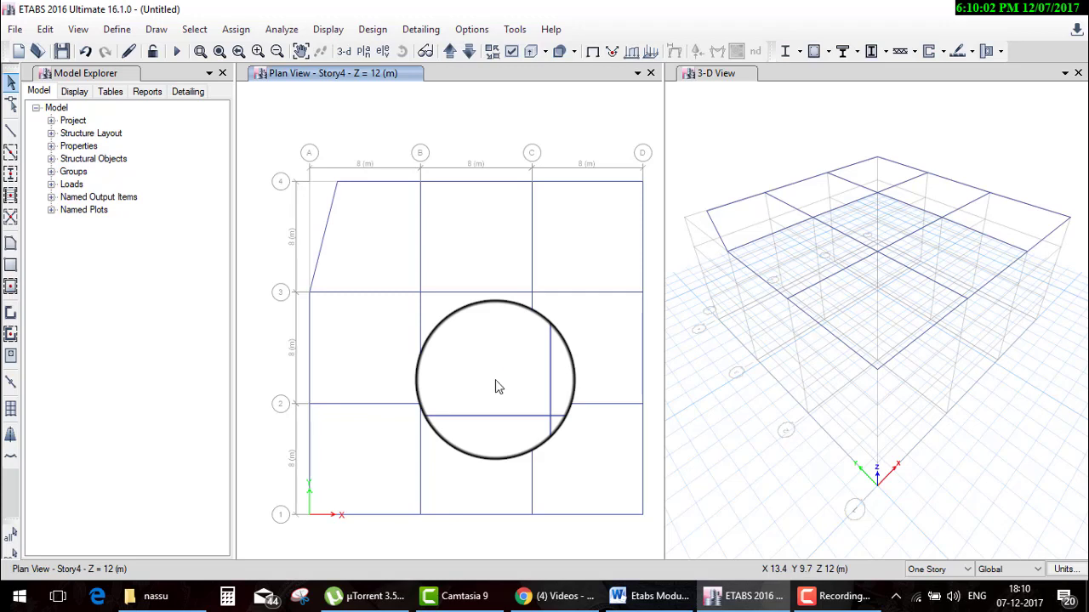
pyautogui.click(342, 191)
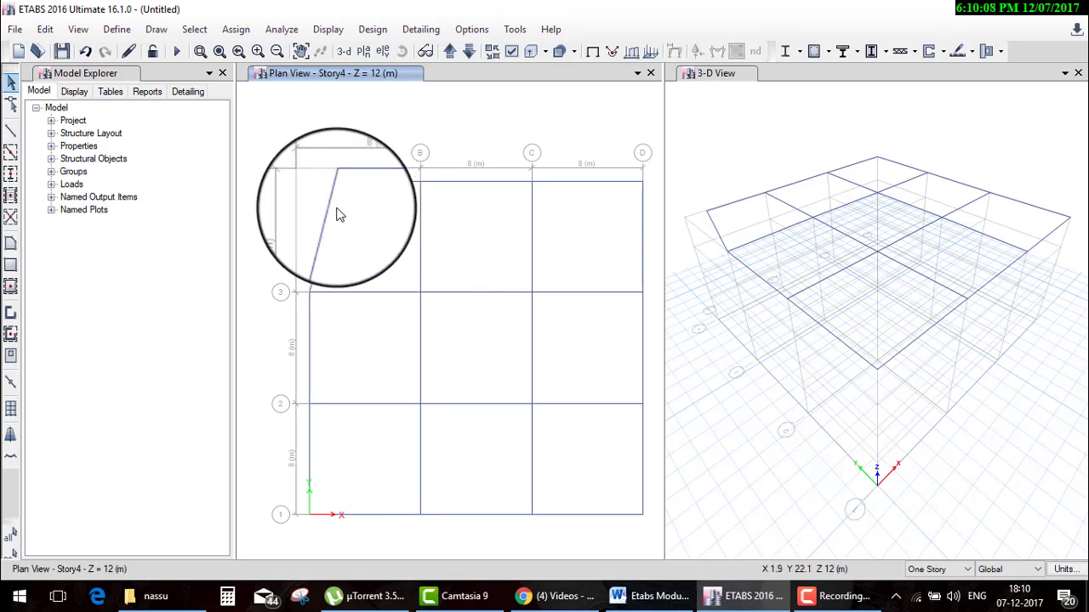
# Move the inclined beam 3 m along X, between lines 3 and 4
pyautogui.click(334, 215)
pyautogui.click(45, 29)
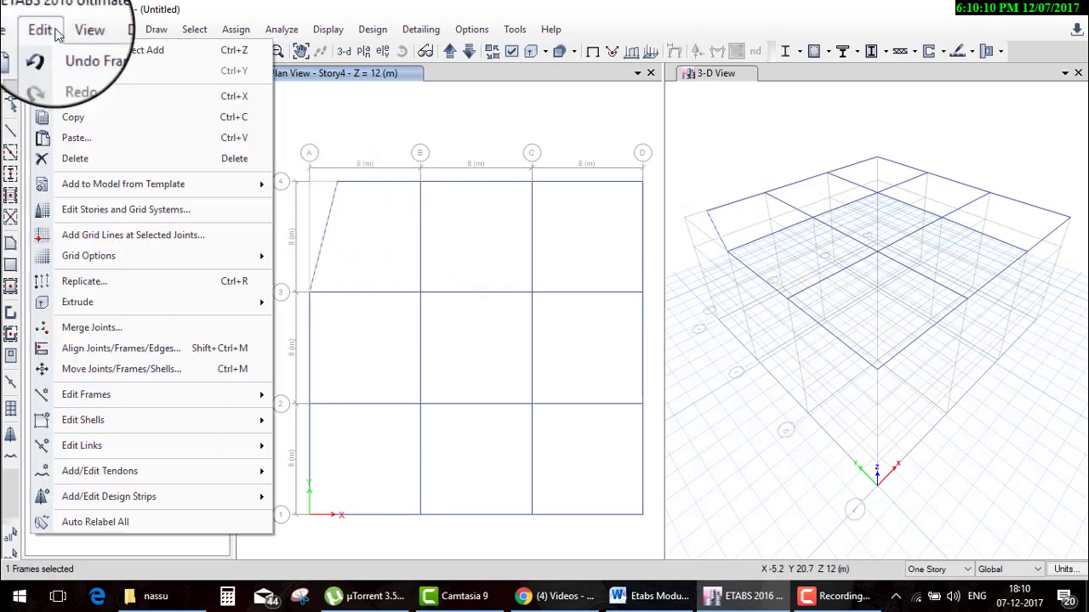
pyautogui.click(127, 369)
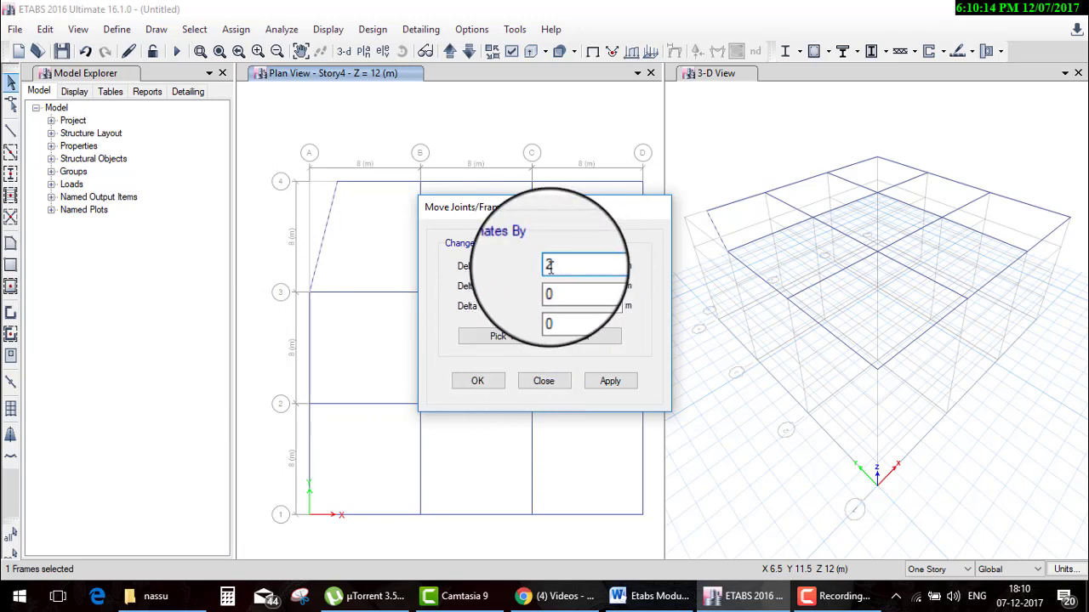
pyautogui.write('3')
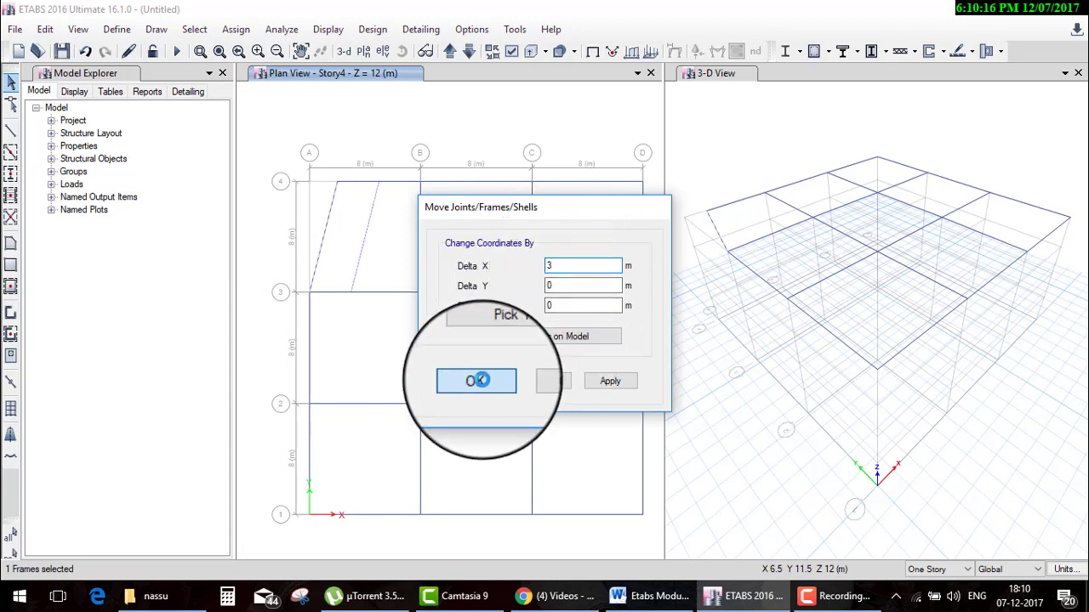
pyautogui.click(479, 380)
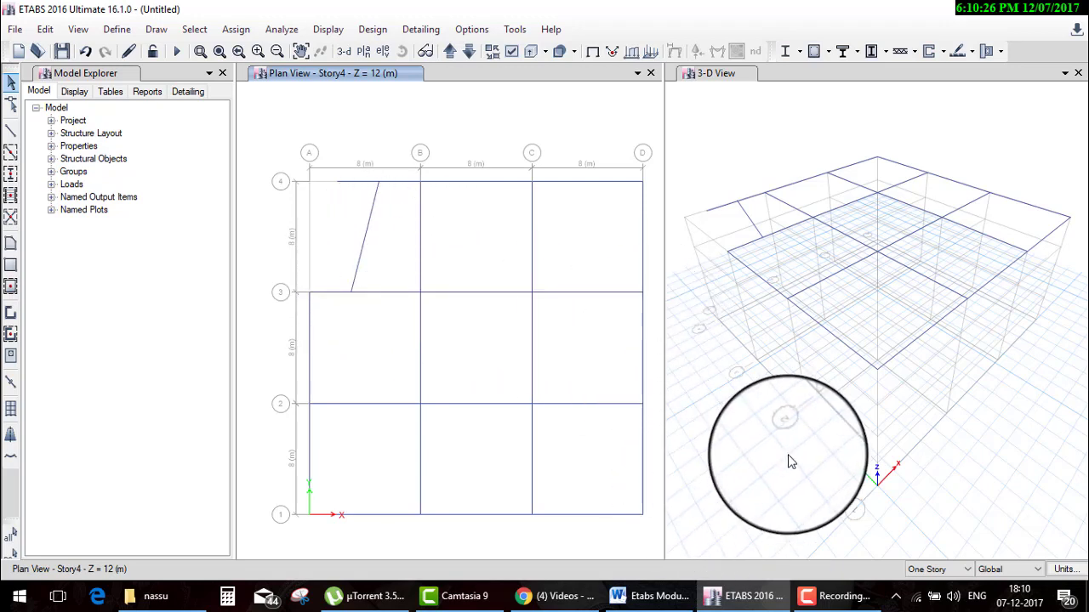
# Select the grid A beam between grids 1 and 2 and start a frame point load assignment
pyautogui.click(838, 344)
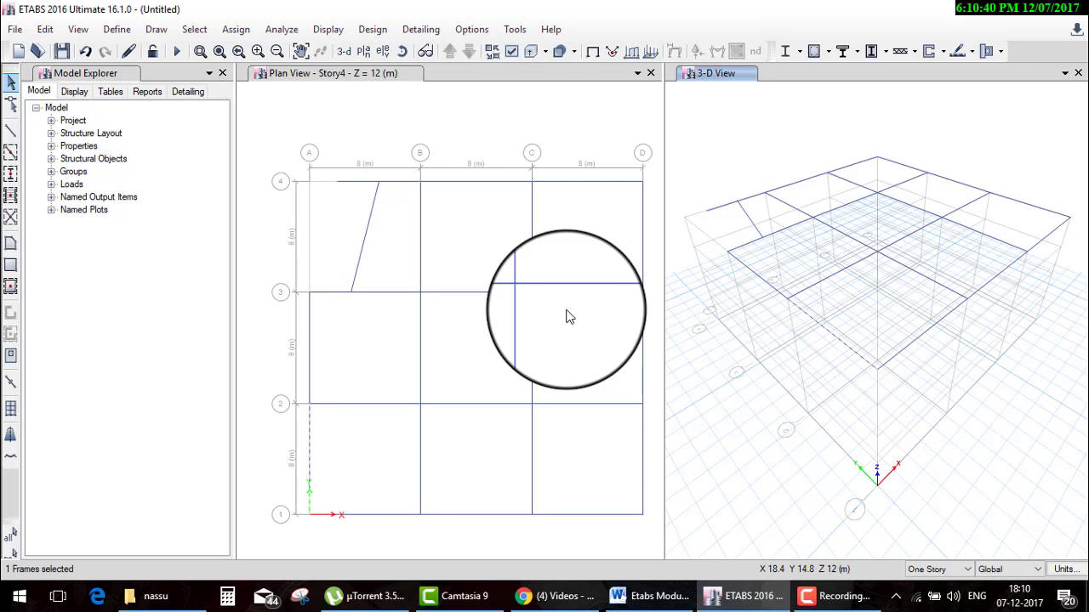
pyautogui.click(244, 33)
pyautogui.moveTo(272, 180)
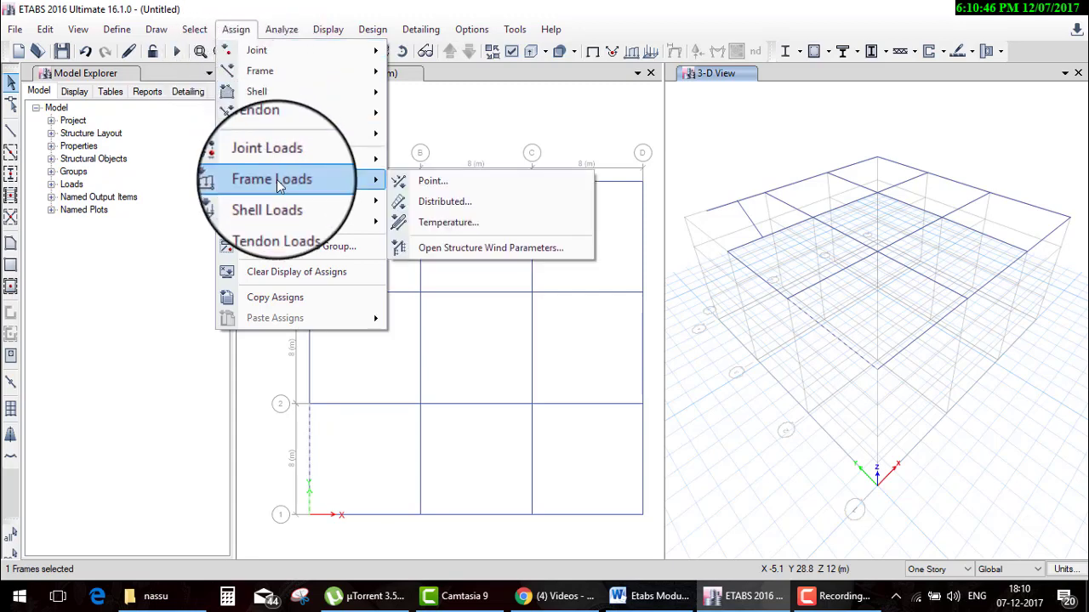
pyautogui.click(443, 191)
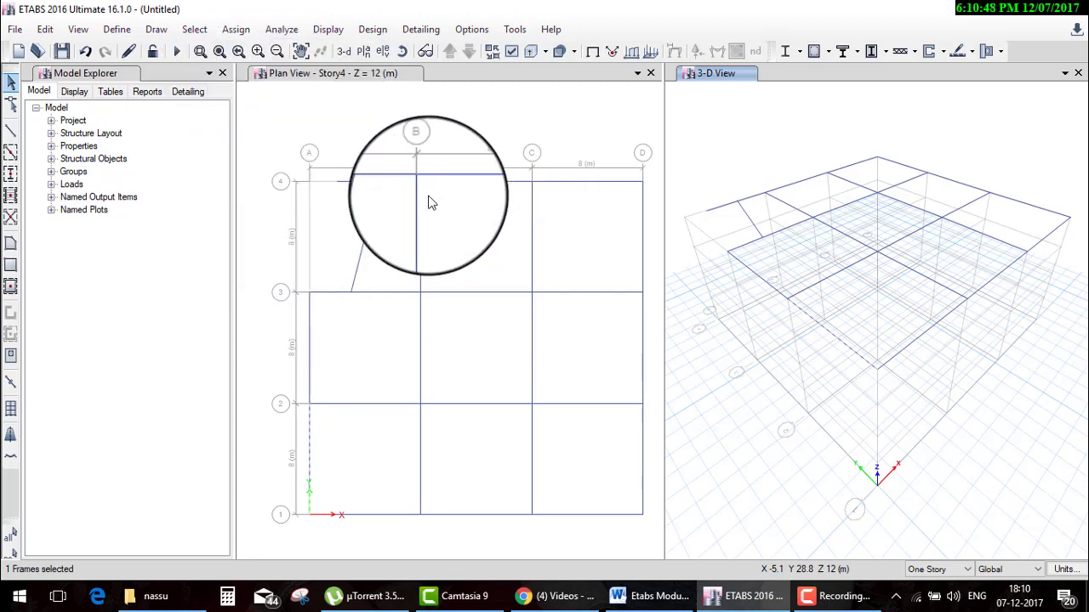
# Set the point load to the Dead pattern with Gravity direction, after briefly trying Live
pyautogui.moveTo(563, 159); pyautogui.dragTo(358, 107)
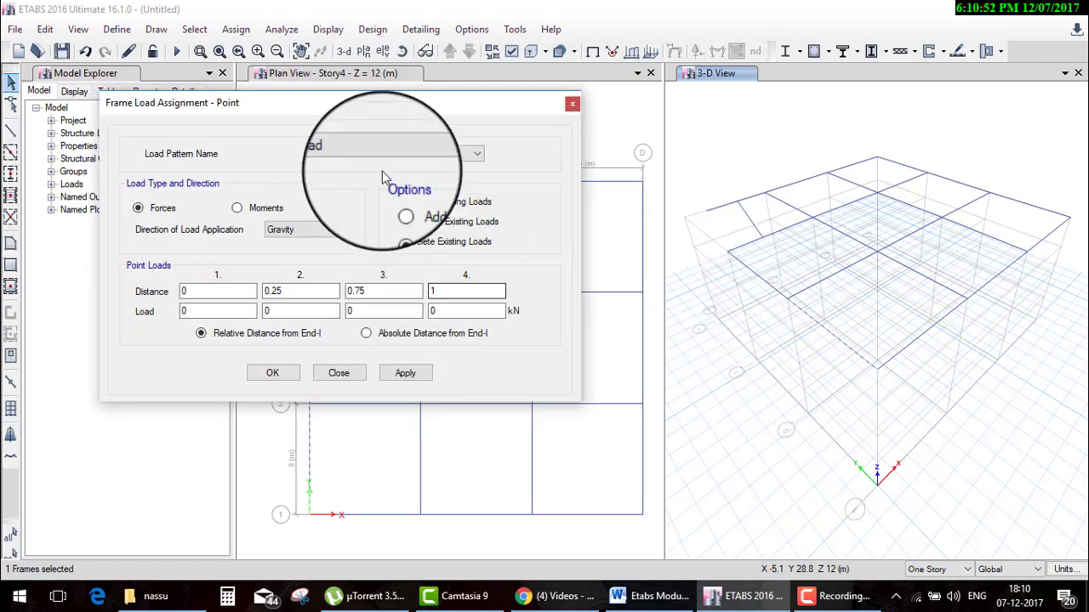
pyautogui.click(363, 155)
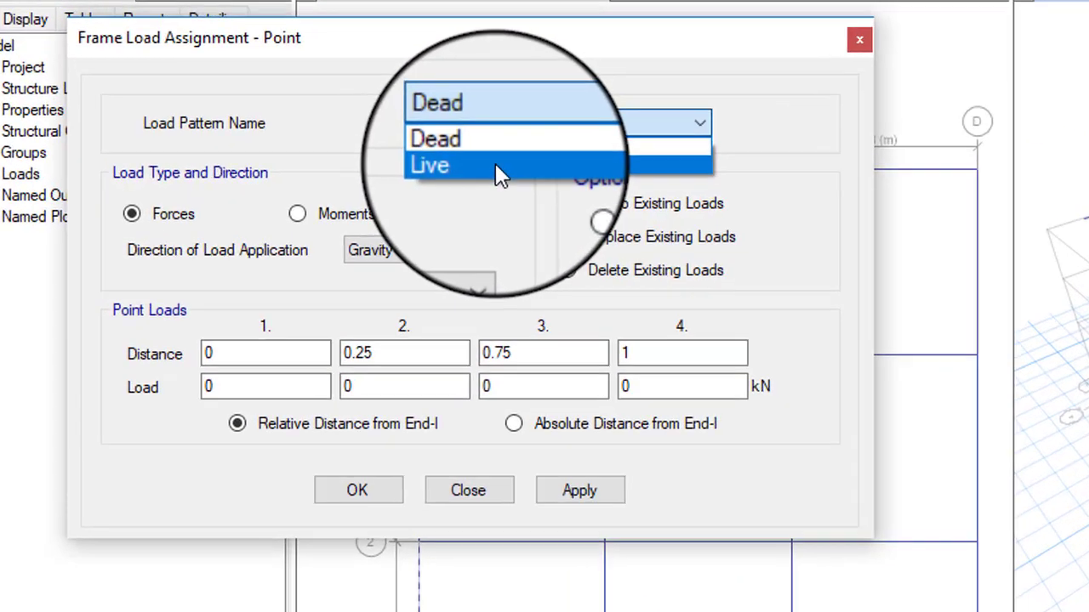
pyautogui.click(357, 181)
pyautogui.click(365, 156)
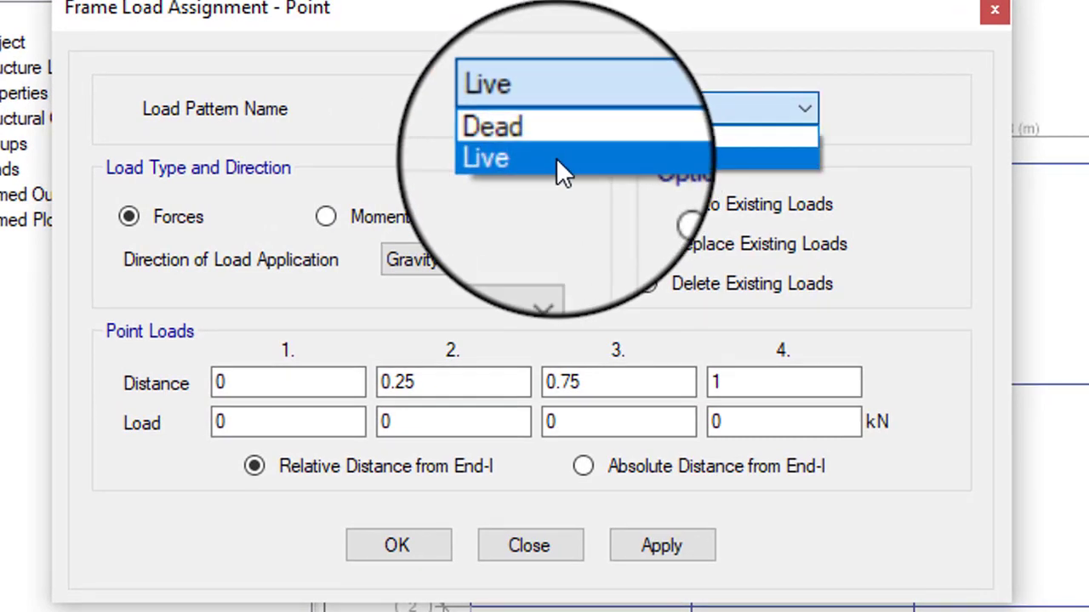
pyautogui.click(557, 163)
pyautogui.click(572, 113)
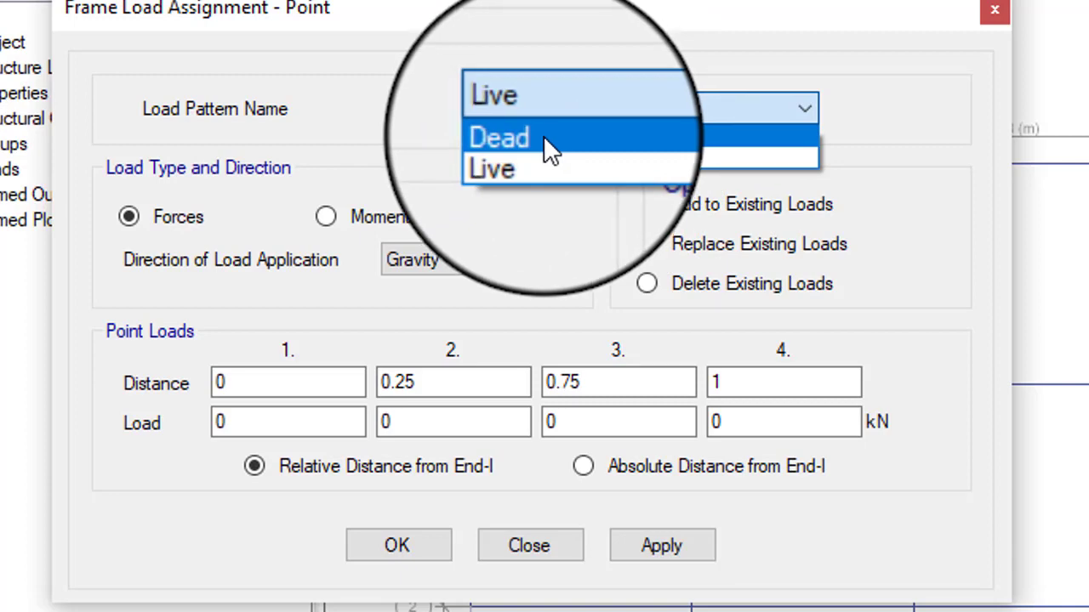
pyautogui.click(545, 137)
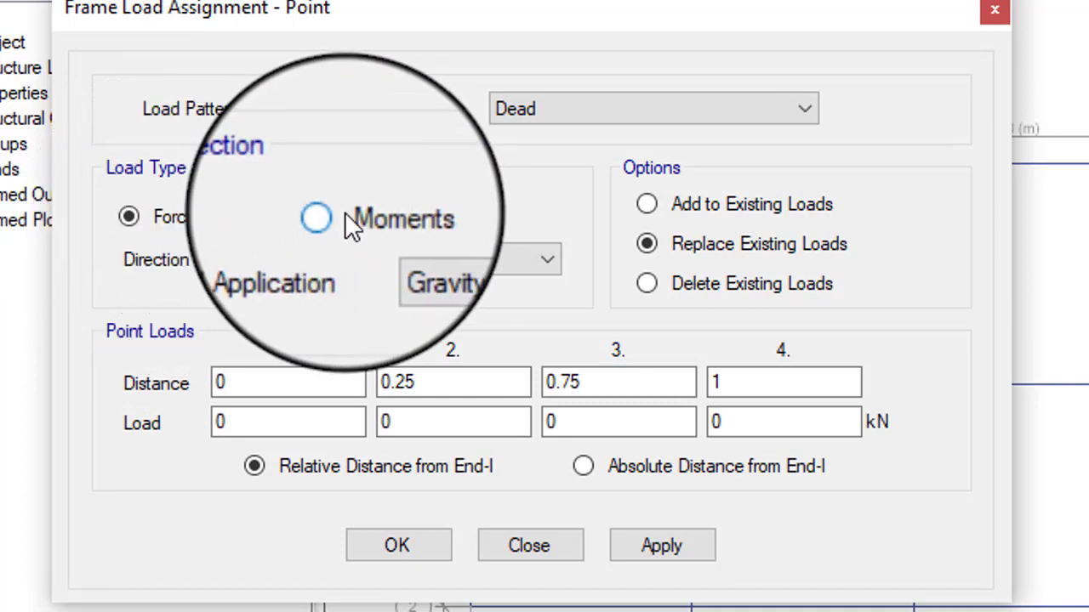
pyautogui.click(343, 217)
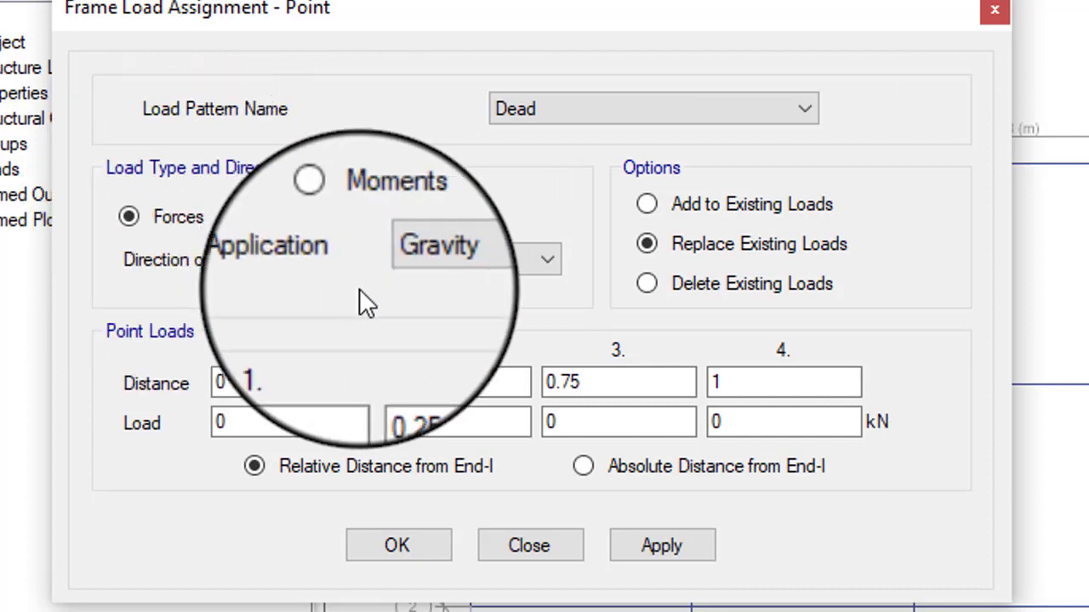
pyautogui.click(449, 260)
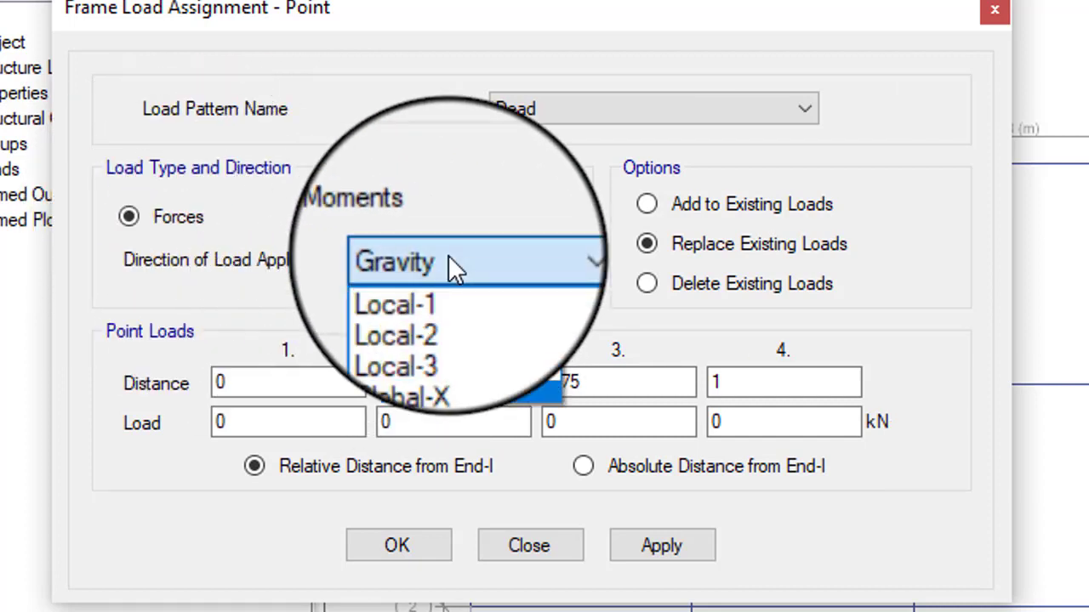
pyautogui.click(461, 258)
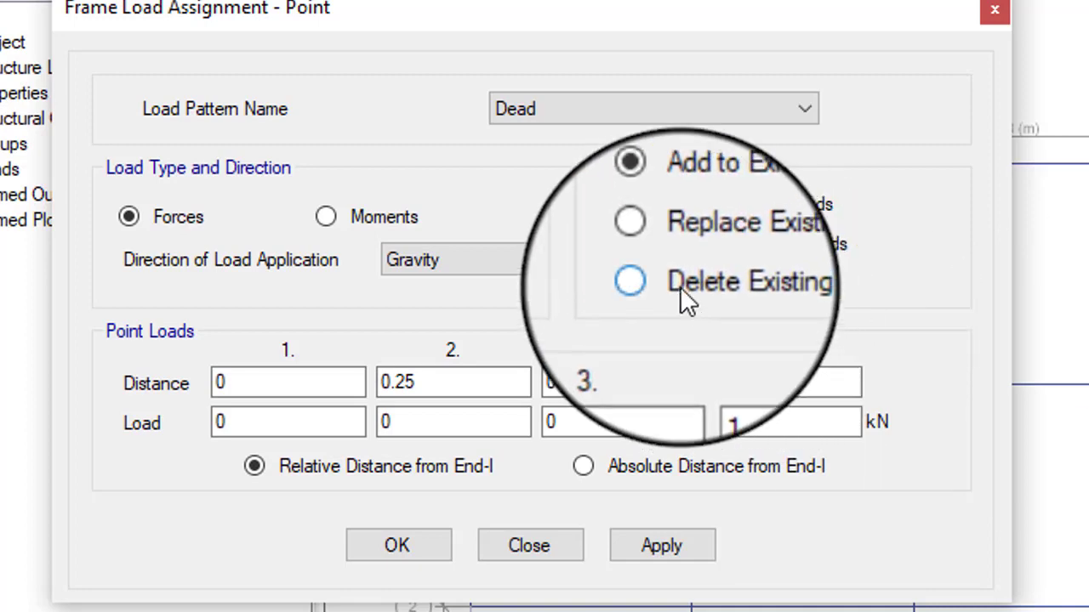
# Set the point load option to Replace Existing Loads after trying Delete Existing Loads
pyautogui.click(693, 246)
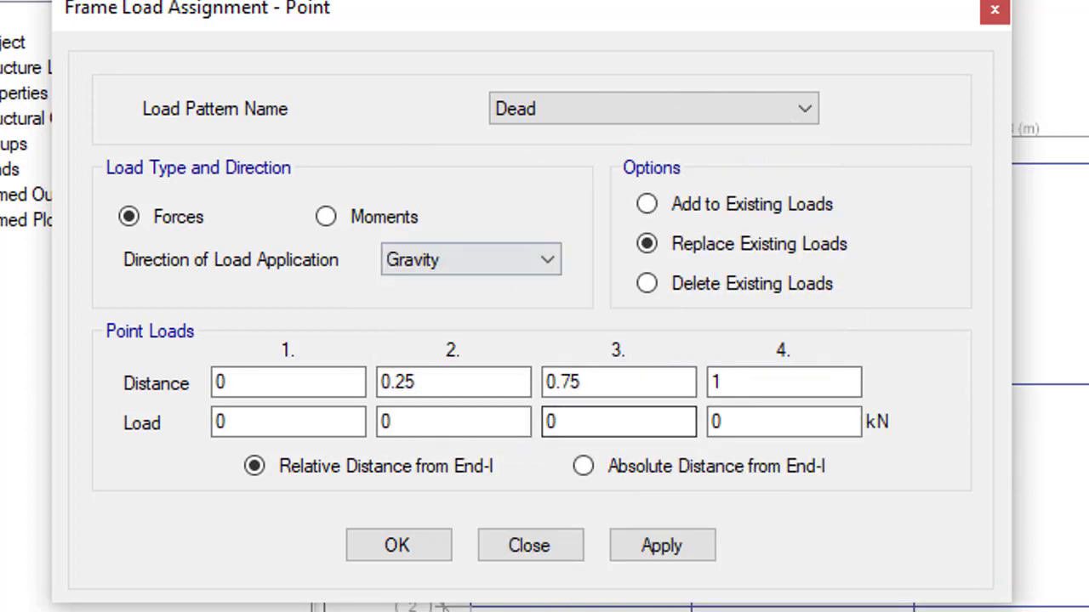
pyautogui.click(764, 288)
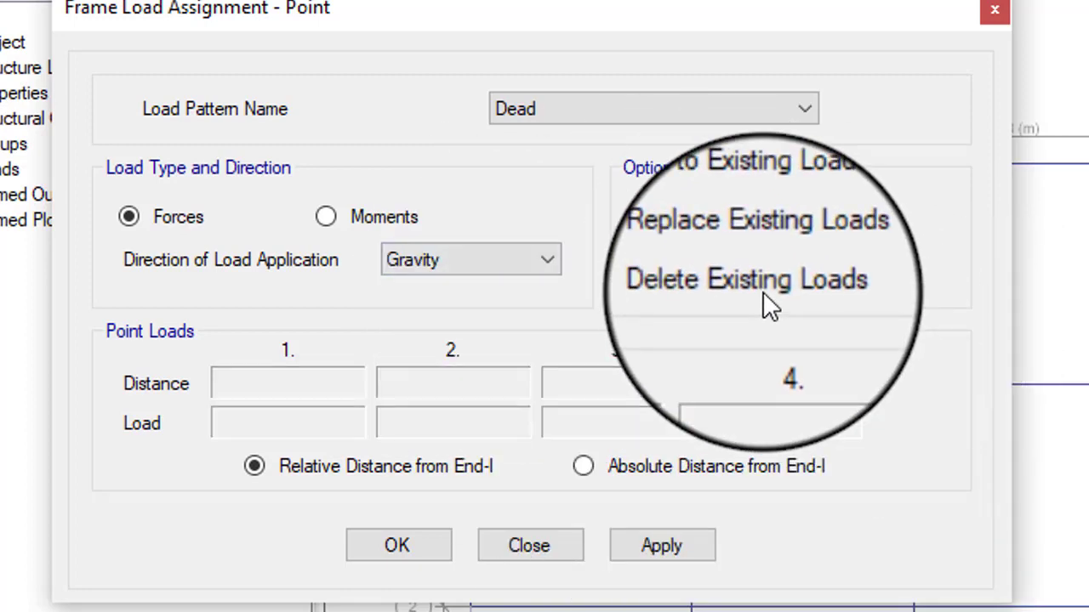
pyautogui.click(756, 245)
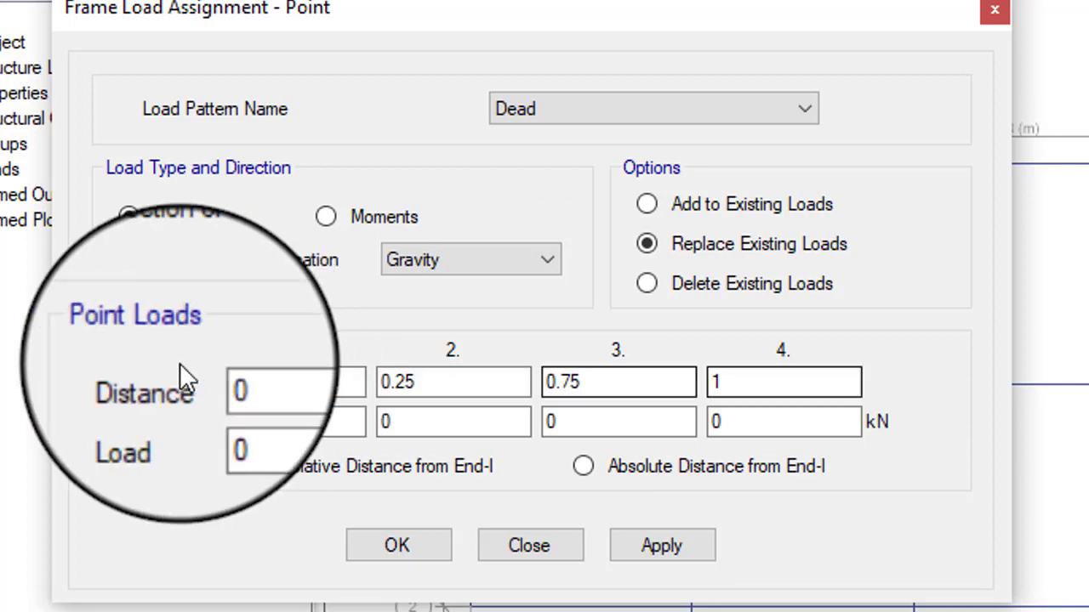
# Enter a 3 kN point load at relative distance 0.5 and apply it
pyautogui.click(226, 383)
pyautogui.write('0')
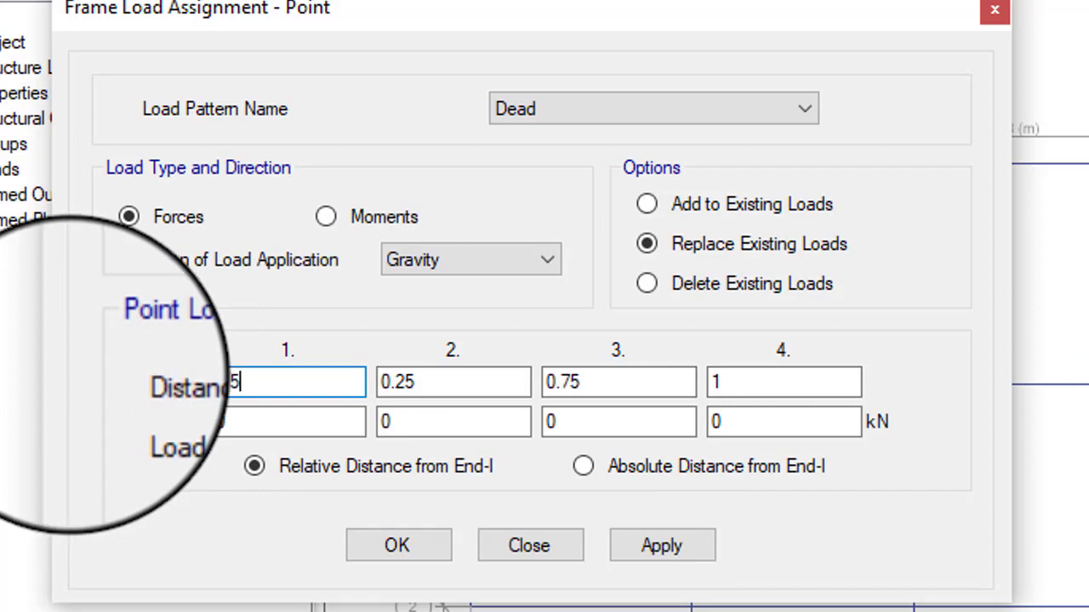
pyautogui.write('.5')
pyautogui.doubleClick(247, 420)
pyautogui.write('3')
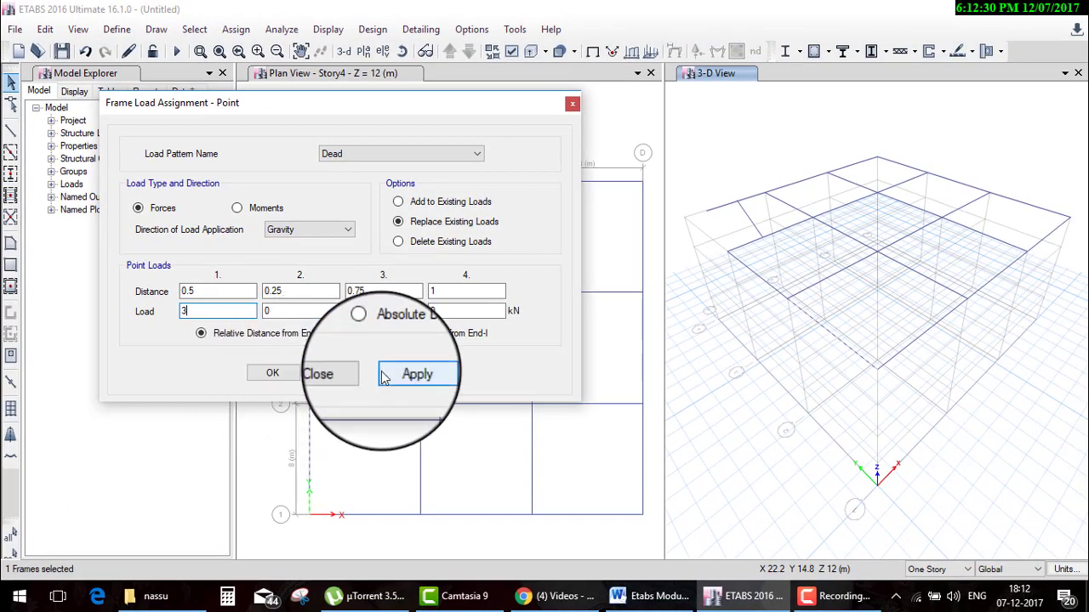
pyautogui.click(410, 377)
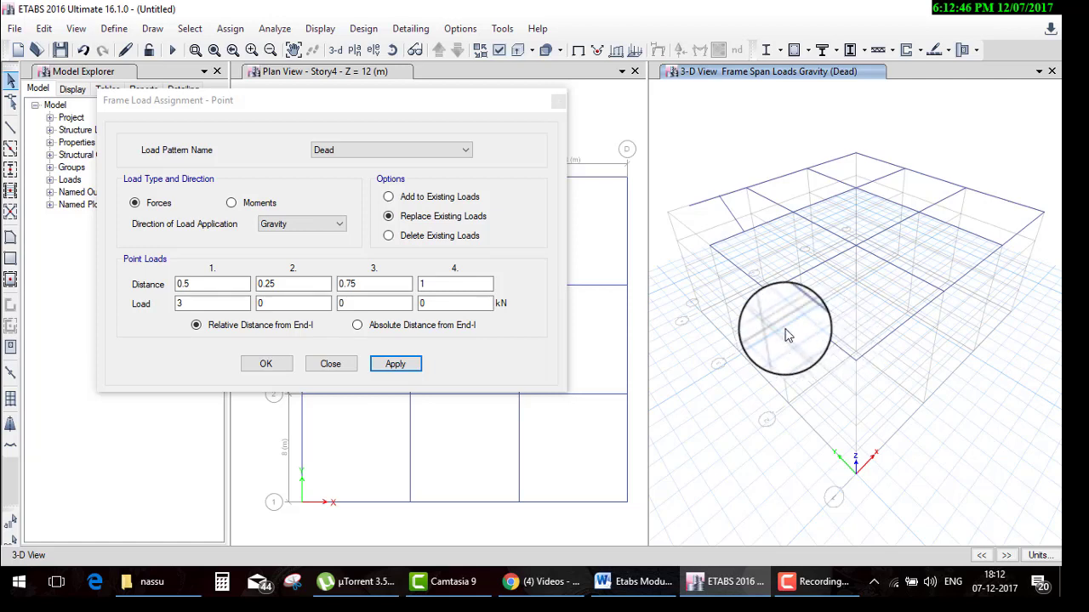
# Add a 6 kN load at 0.25, select the beam in 3-D, and apply both loads
pyautogui.click(290, 285)
pyautogui.click(281, 305)
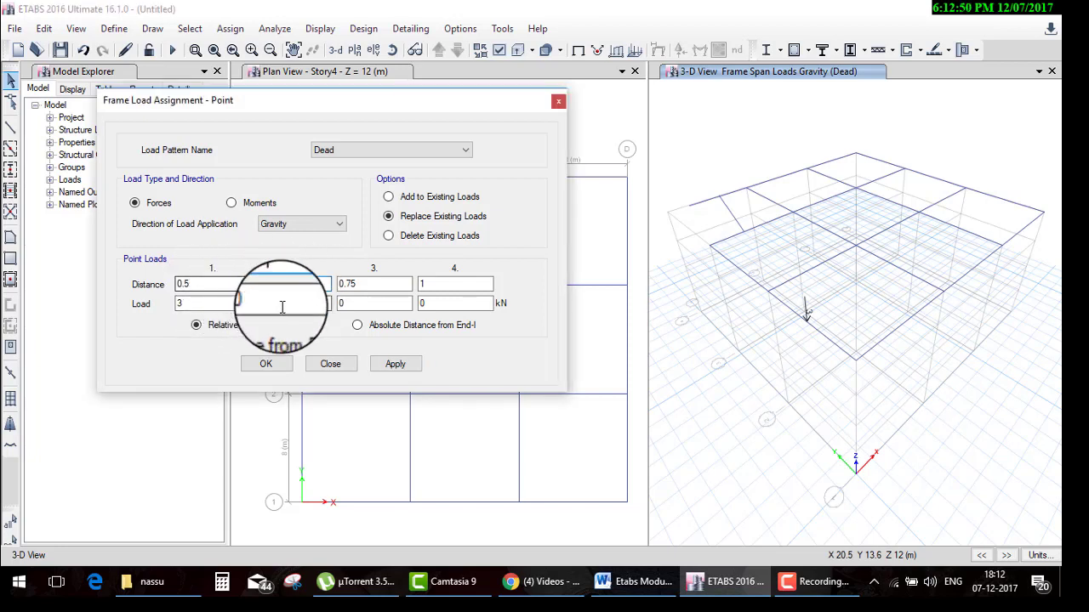
pyautogui.write('6')
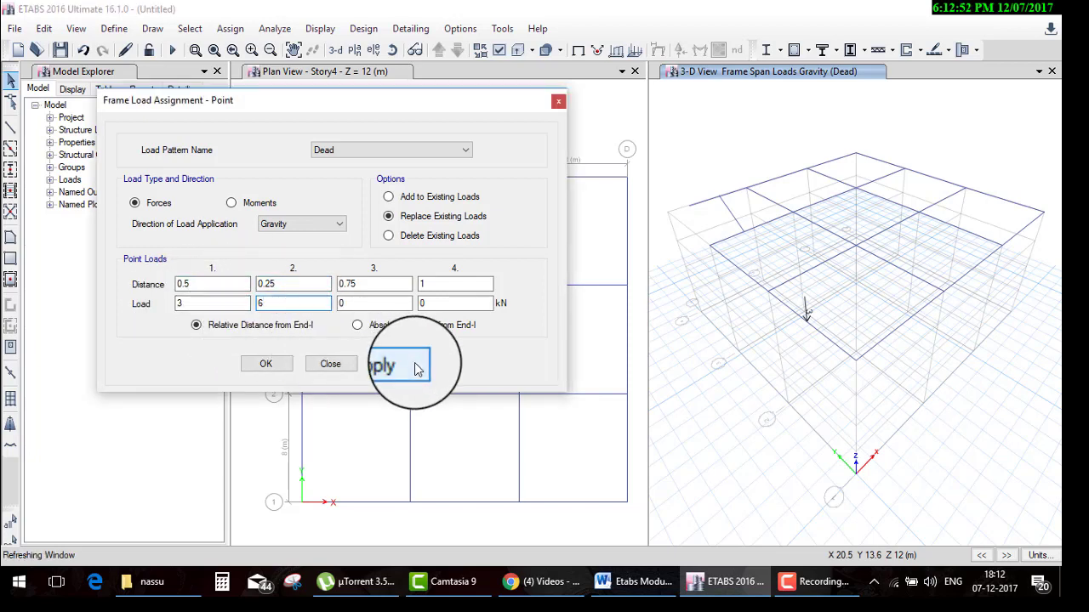
pyautogui.click(416, 368)
pyautogui.click(646, 346)
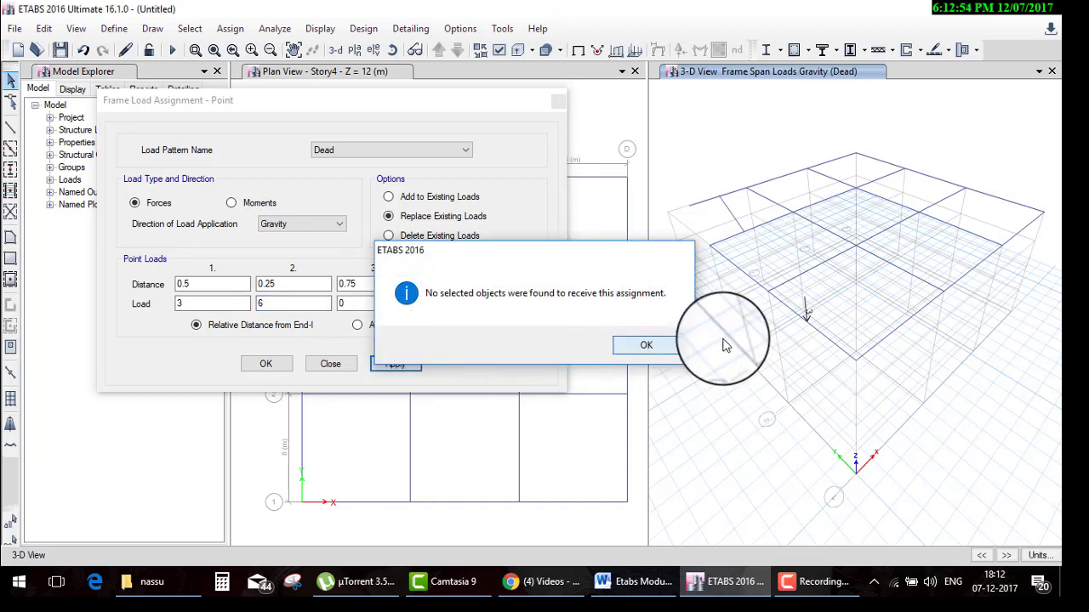
pyautogui.click(816, 332)
pyautogui.click(414, 365)
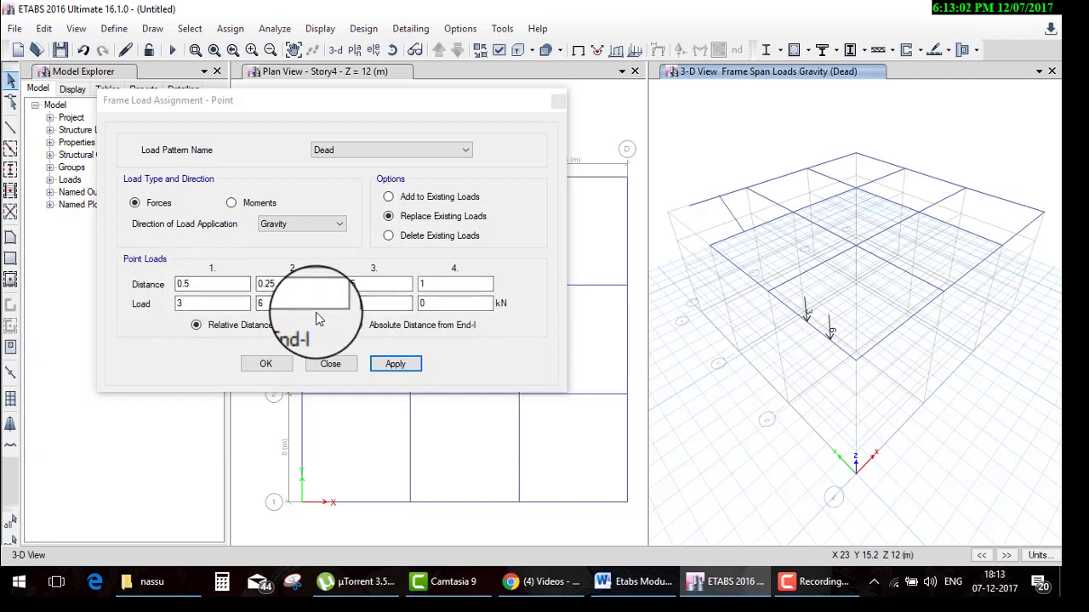
# Switch to absolute distances from End-I and select the first load value for editing
pyautogui.click(358, 326)
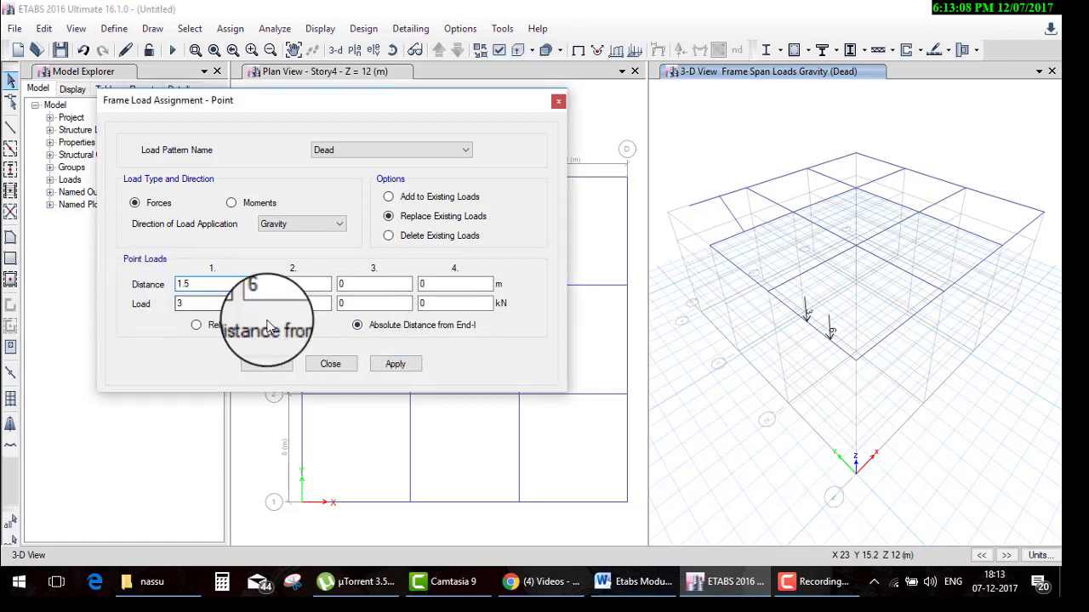
pyautogui.doubleClick(192, 301)
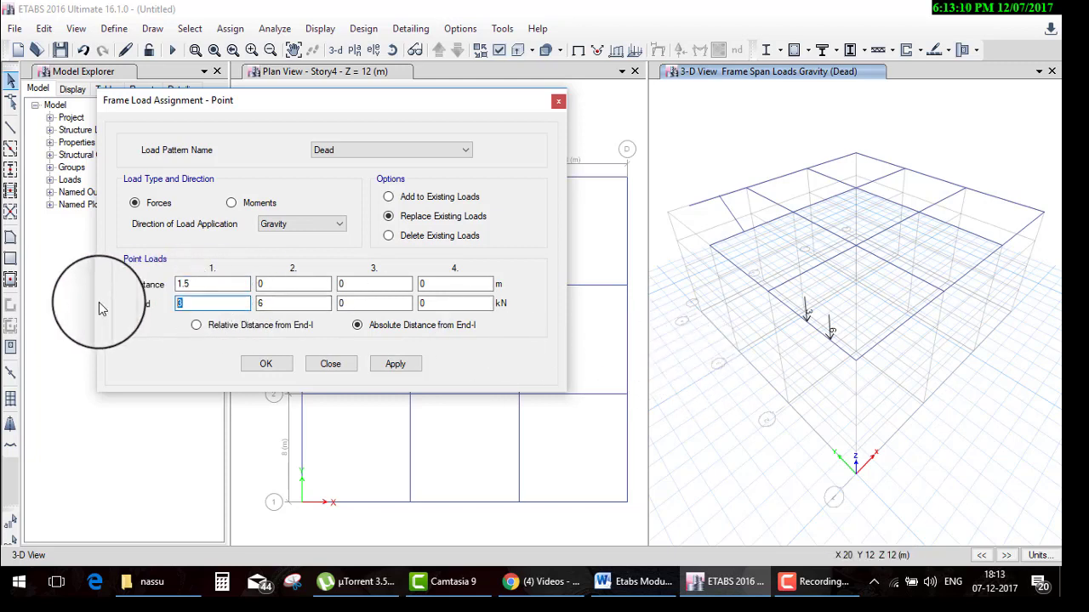
# Reassign the beam's Dead point loads as 10 kN at 1.5 m and 6 kN at 0 m
pyautogui.write('10')
pyautogui.click(253, 366)
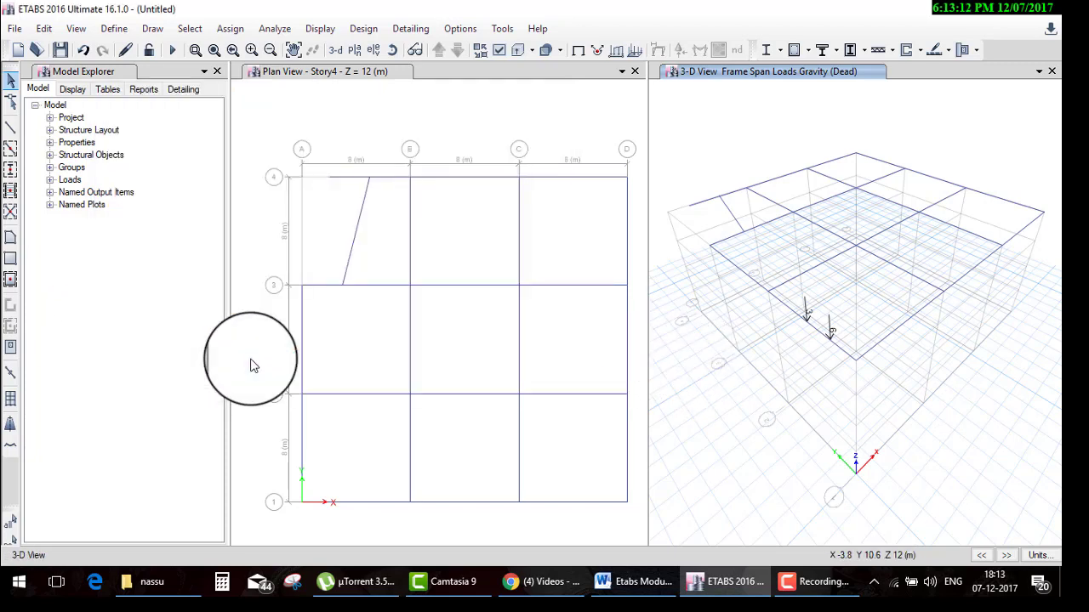
pyautogui.click(836, 349)
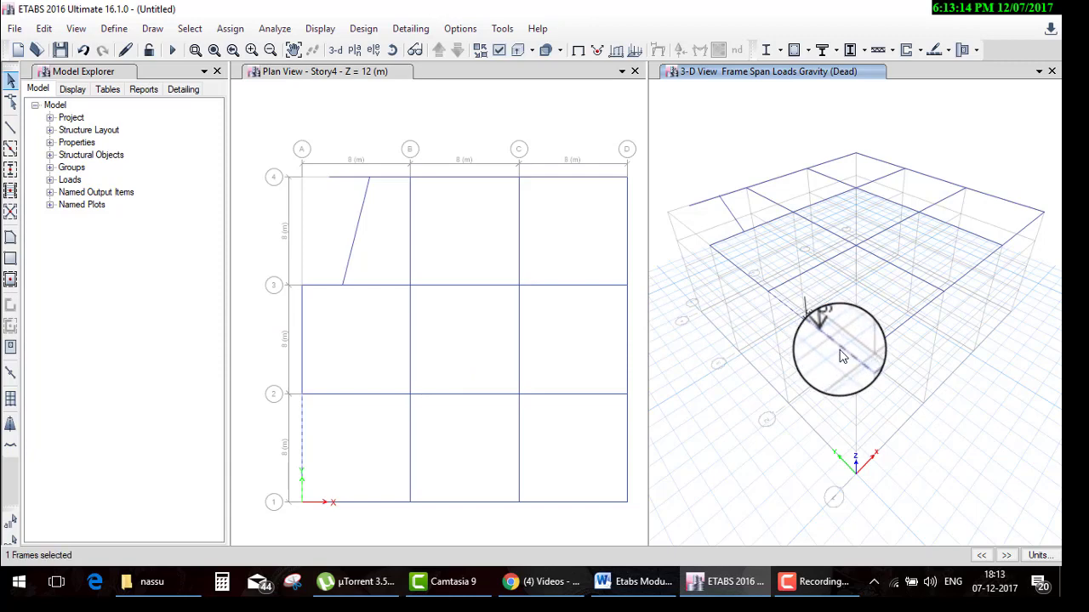
pyautogui.click(223, 34)
pyautogui.moveTo(266, 174)
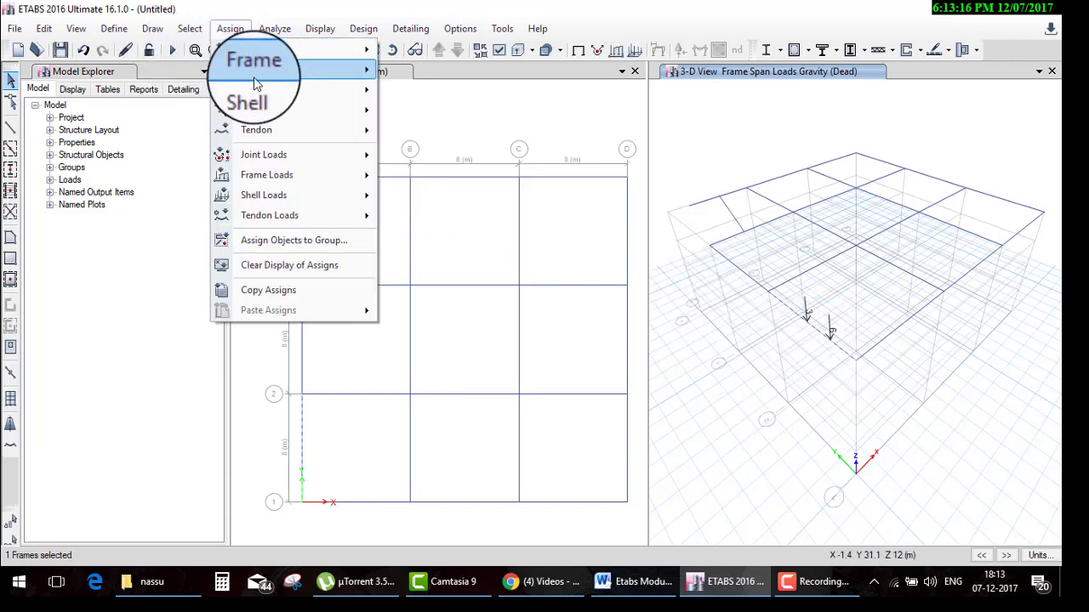
pyautogui.click(418, 183)
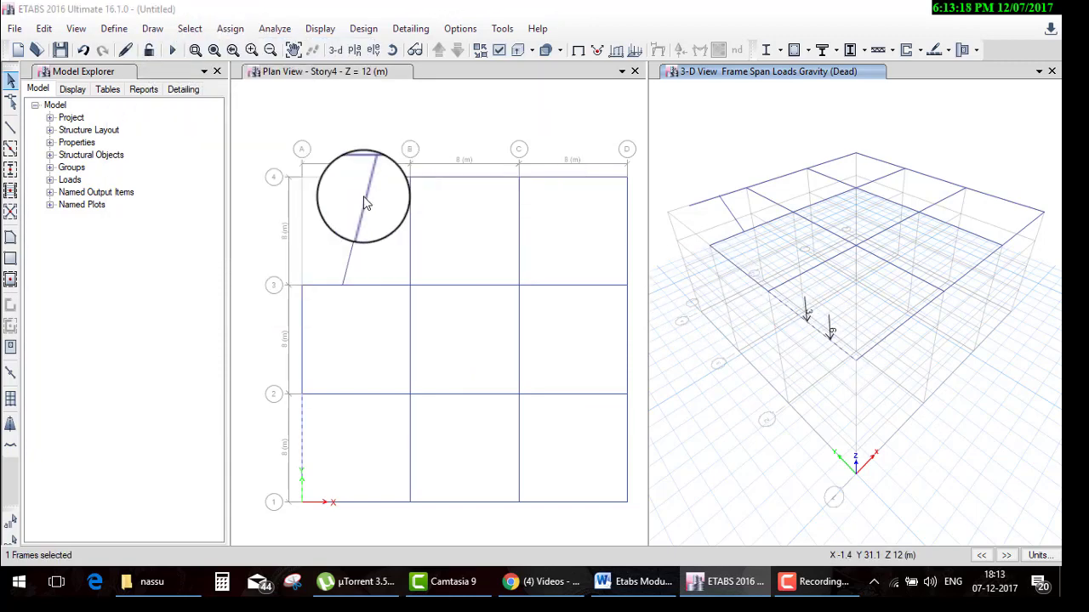
pyautogui.click(180, 284)
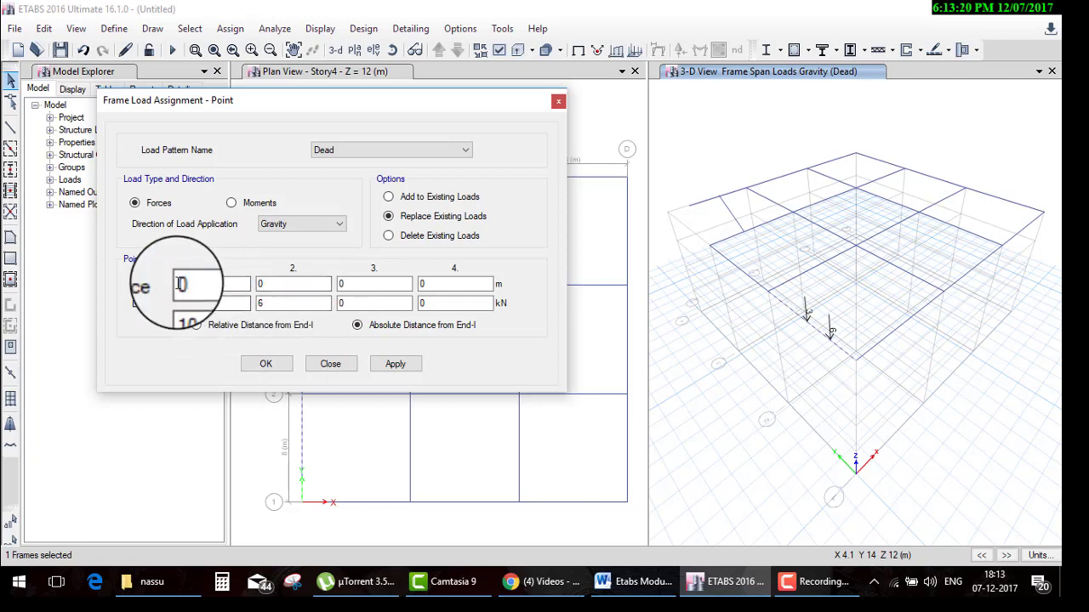
pyautogui.write('.5')
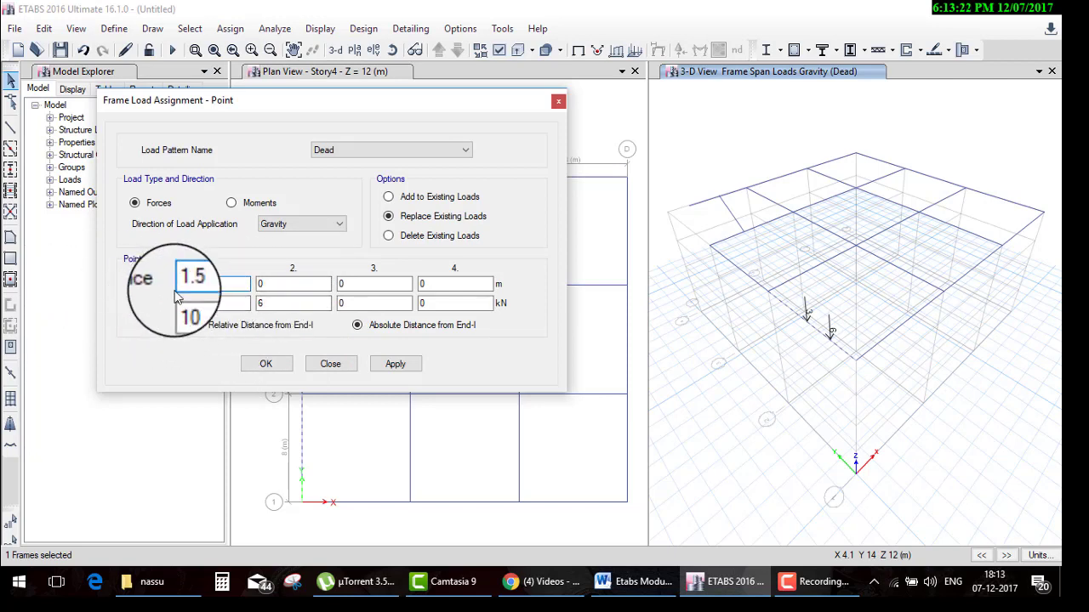
pyautogui.click(393, 364)
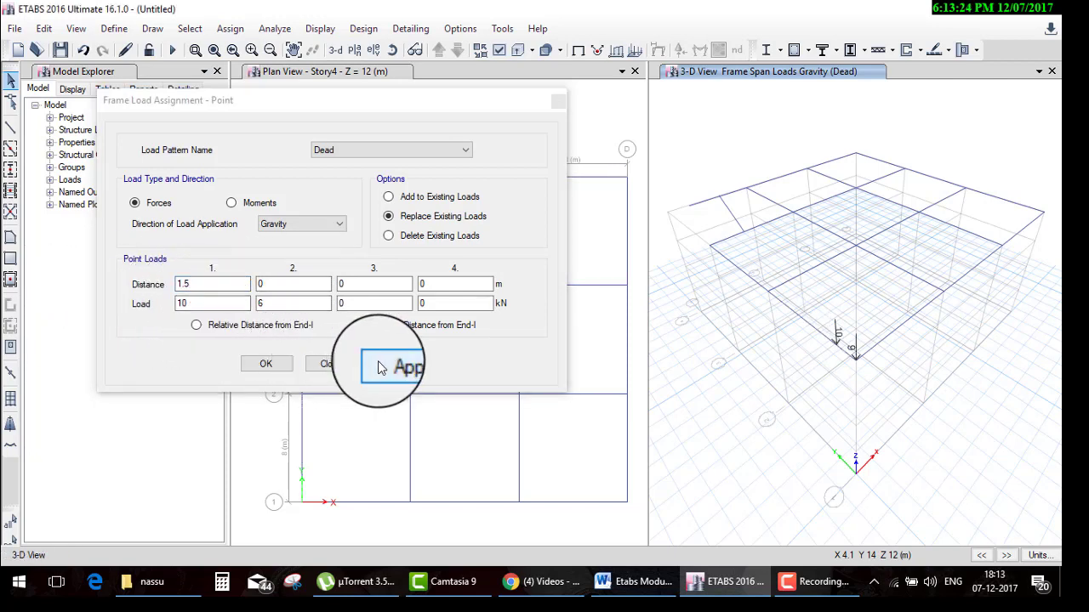
pyautogui.click(842, 347)
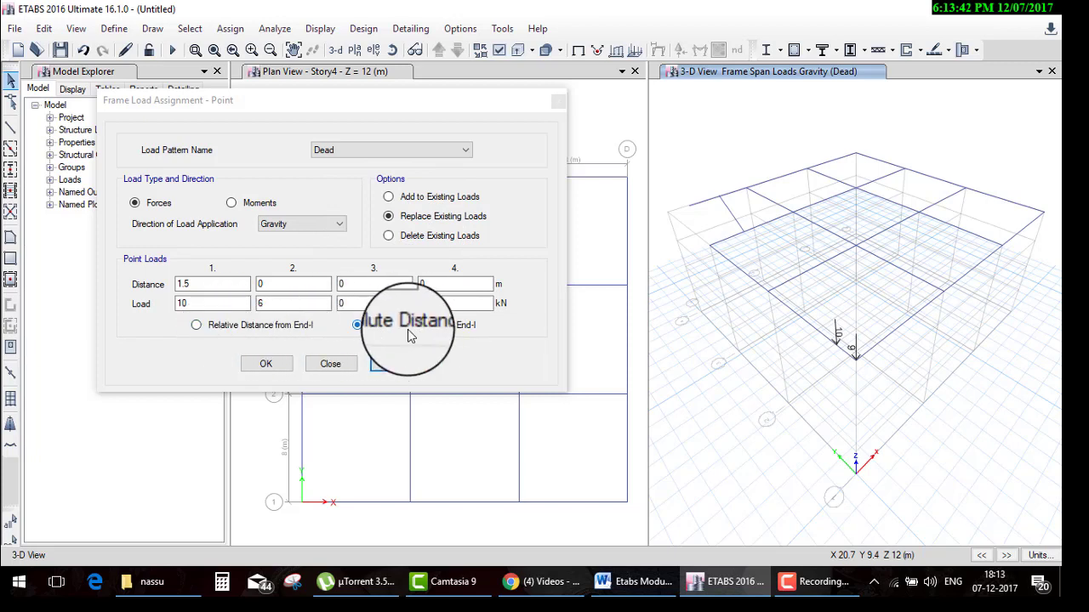
# Switch the frame point loads to moments with distance 4 and load 20, then confirm
pyautogui.click(249, 204)
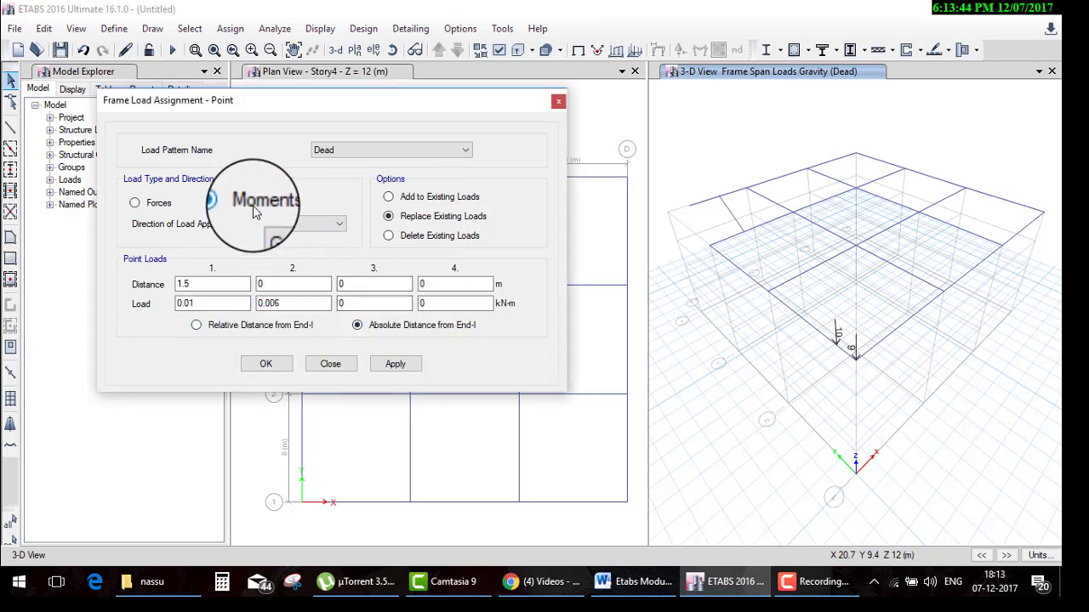
pyautogui.moveTo(211, 285); pyautogui.dragTo(134, 284)
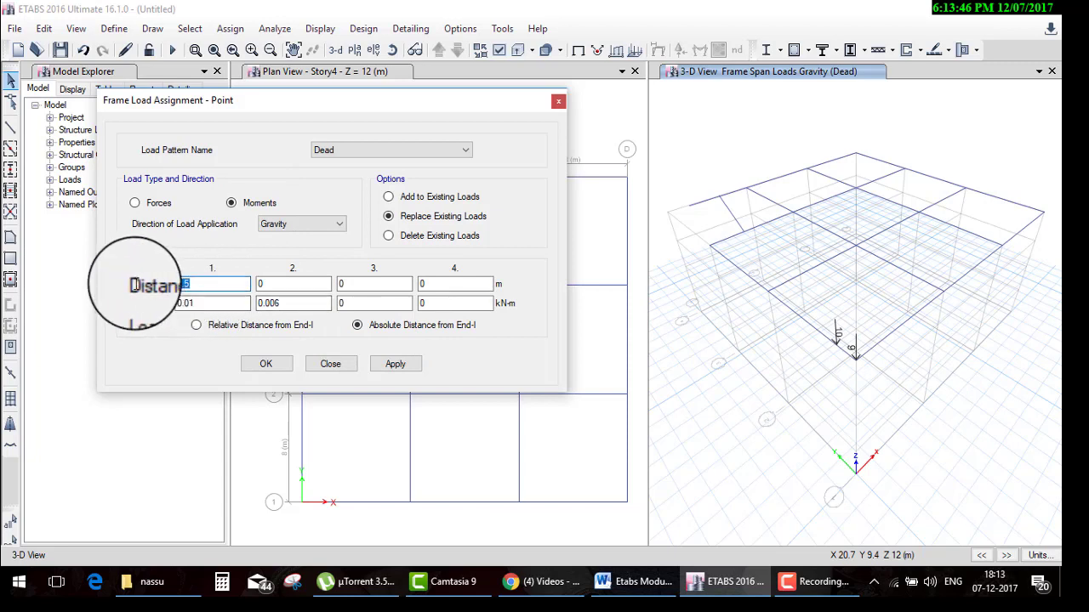
pyautogui.write('4')
pyautogui.click(294, 303)
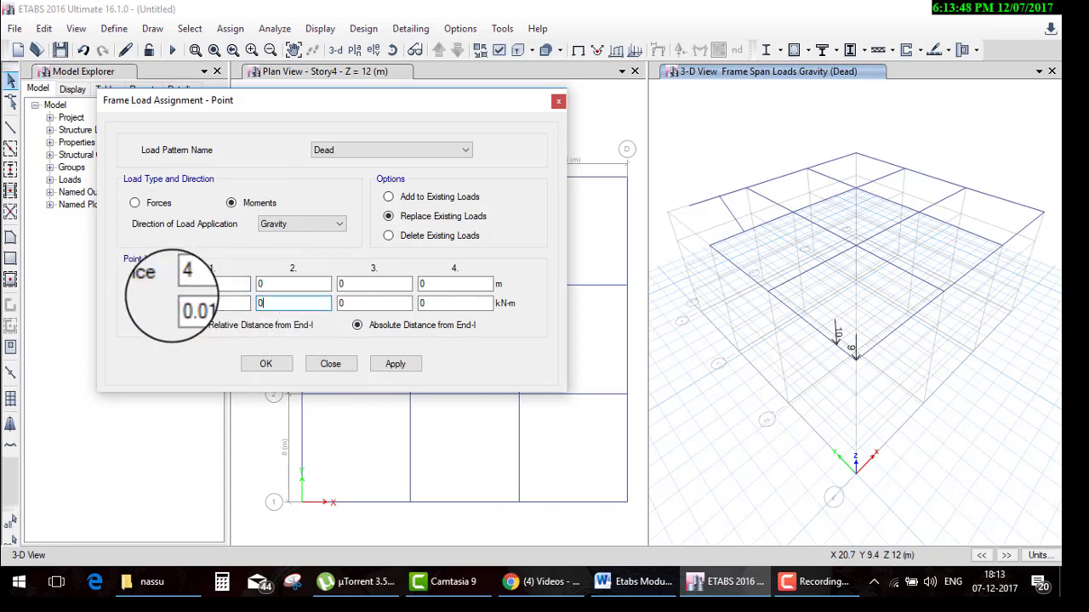
pyautogui.moveTo(224, 302); pyautogui.dragTo(90, 300)
pyautogui.write('2')
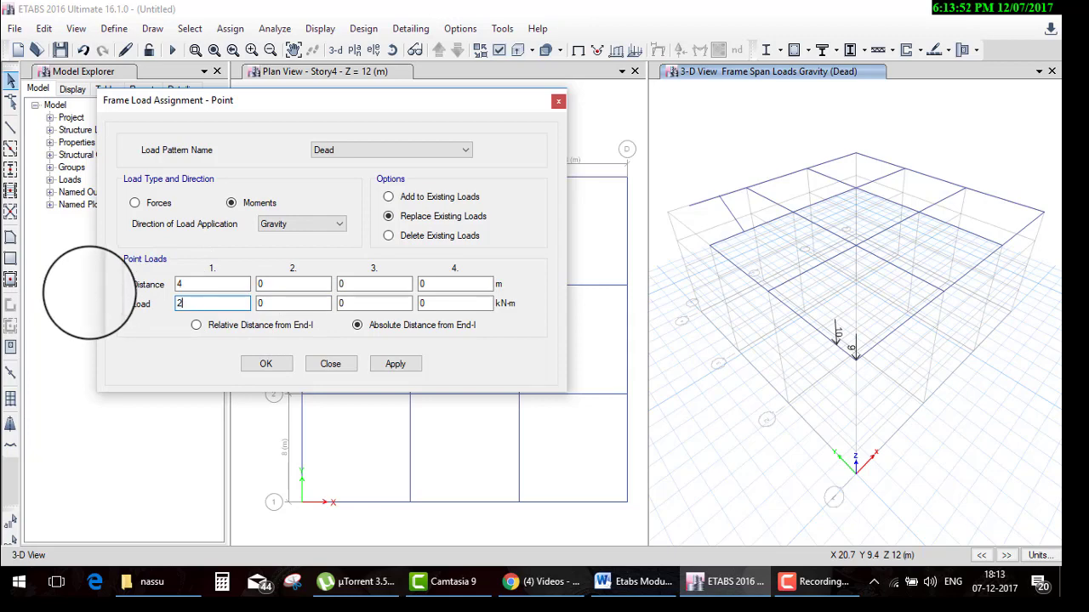
pyautogui.write('0')
pyautogui.click(275, 373)
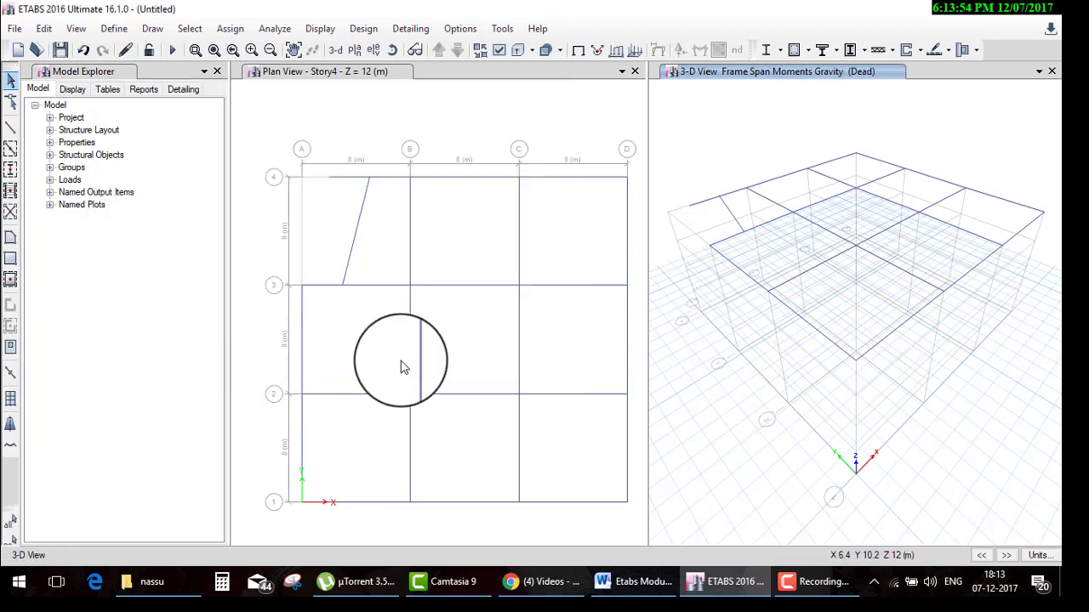
# Reopen the frame point load settings, re-enter distance 4, and apply the 20 kN·m moment
pyautogui.click(230, 31)
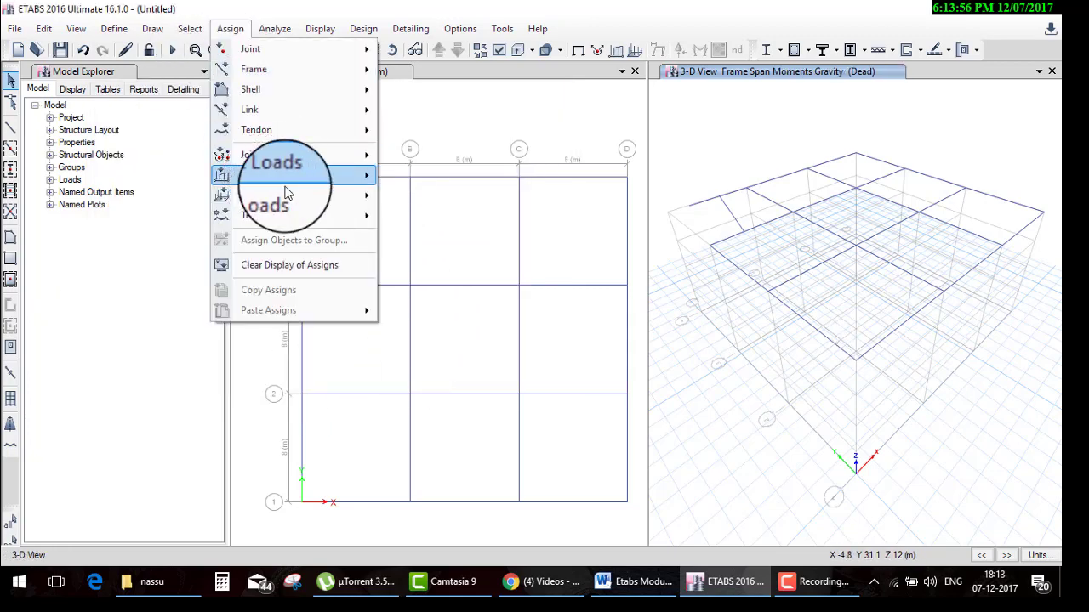
pyautogui.moveTo(289, 176)
pyautogui.click(404, 176)
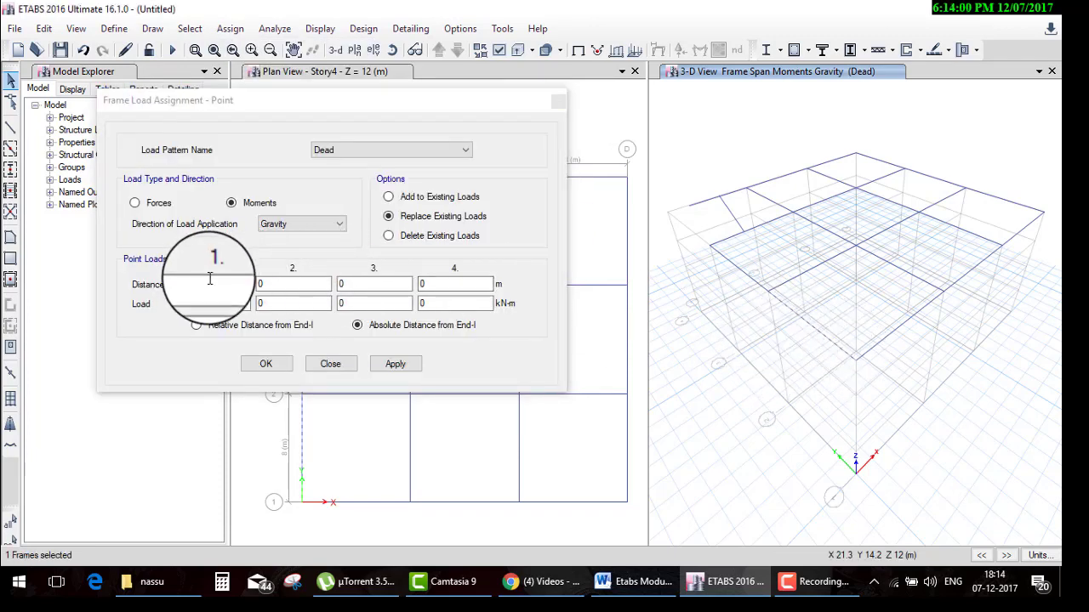
pyautogui.doubleClick(212, 284)
pyautogui.write('4')
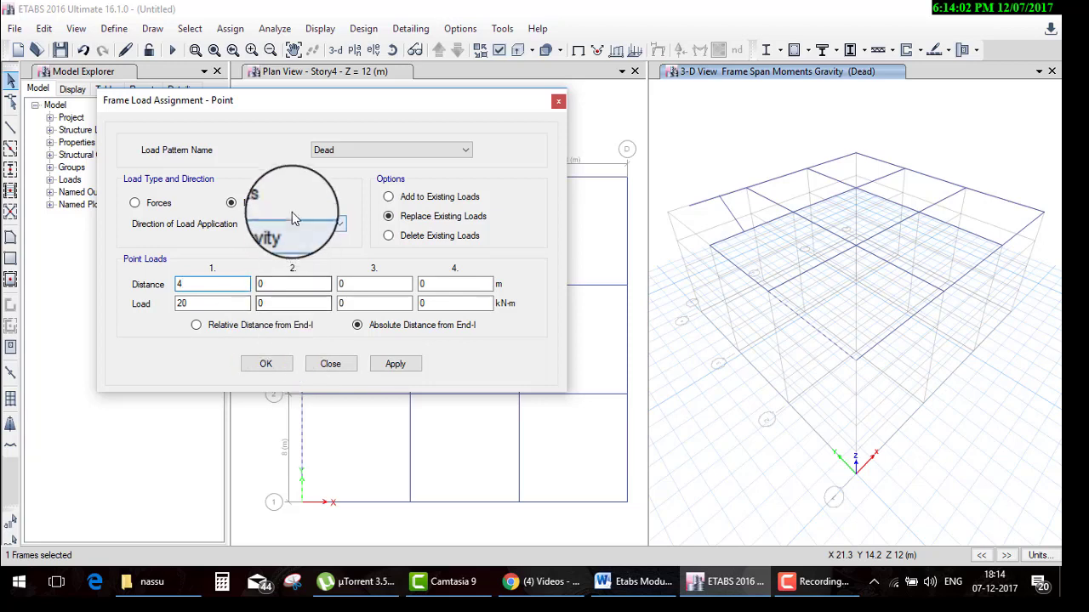
pyautogui.click(275, 365)
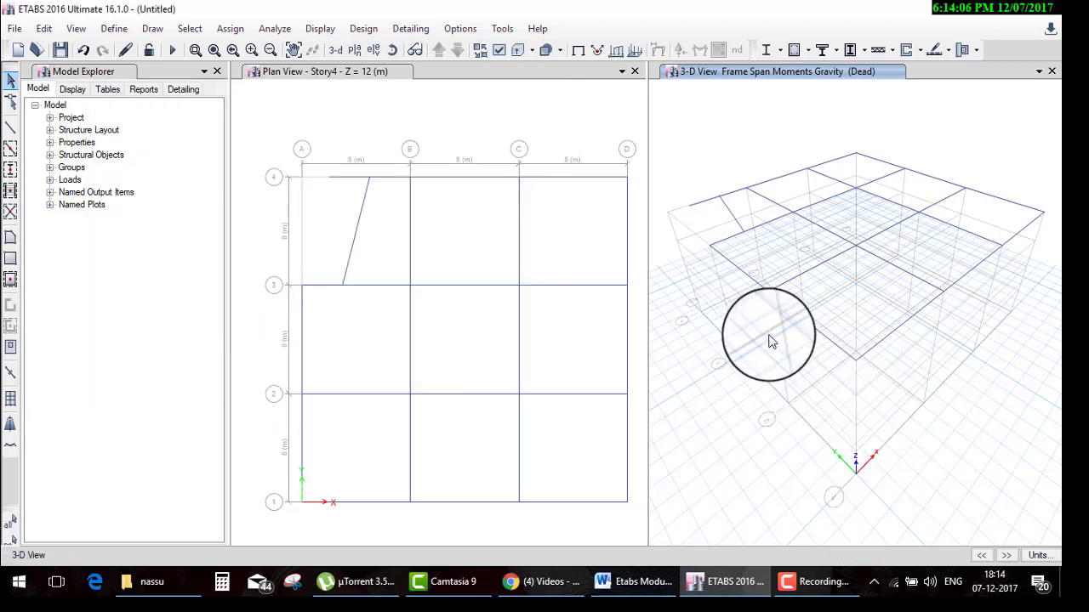
# Zoom in to check the 20 kN·m moment label, then select the grid-1 beam between A and B
pyautogui.scroll(3, 808, 341)
pyautogui.scroll(2, 810, 340)
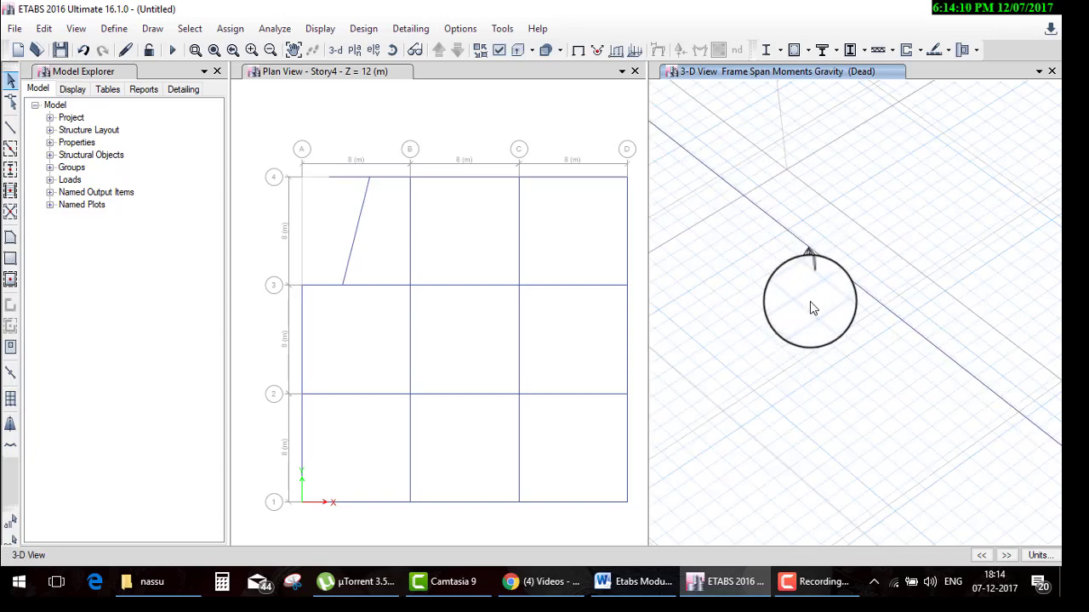
pyautogui.scroll(3, 810, 302)
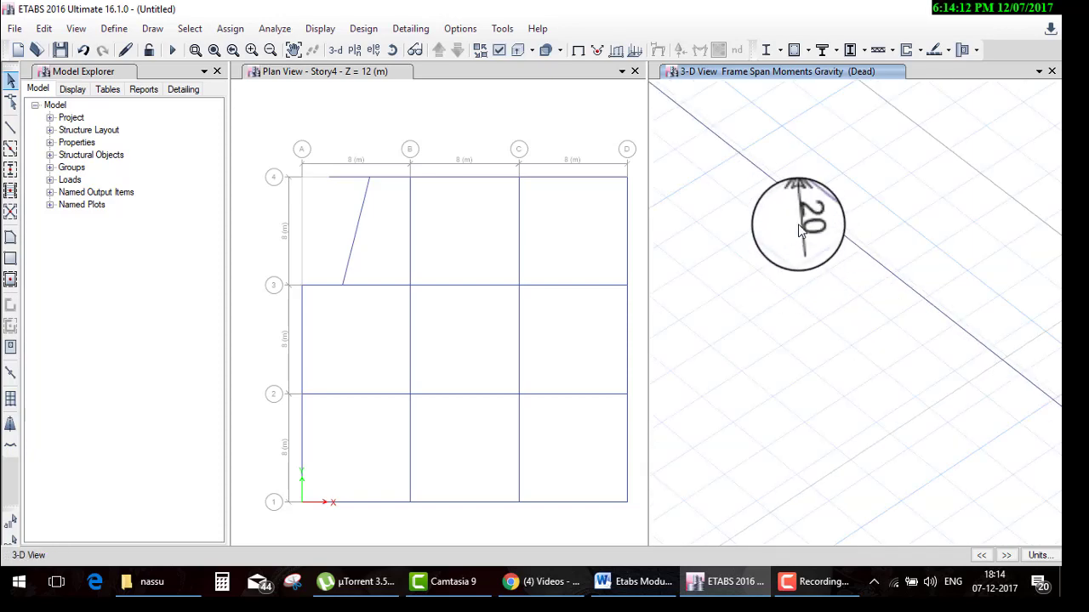
pyautogui.moveTo(798, 224); pyautogui.dragTo(787, 157, button='middle')
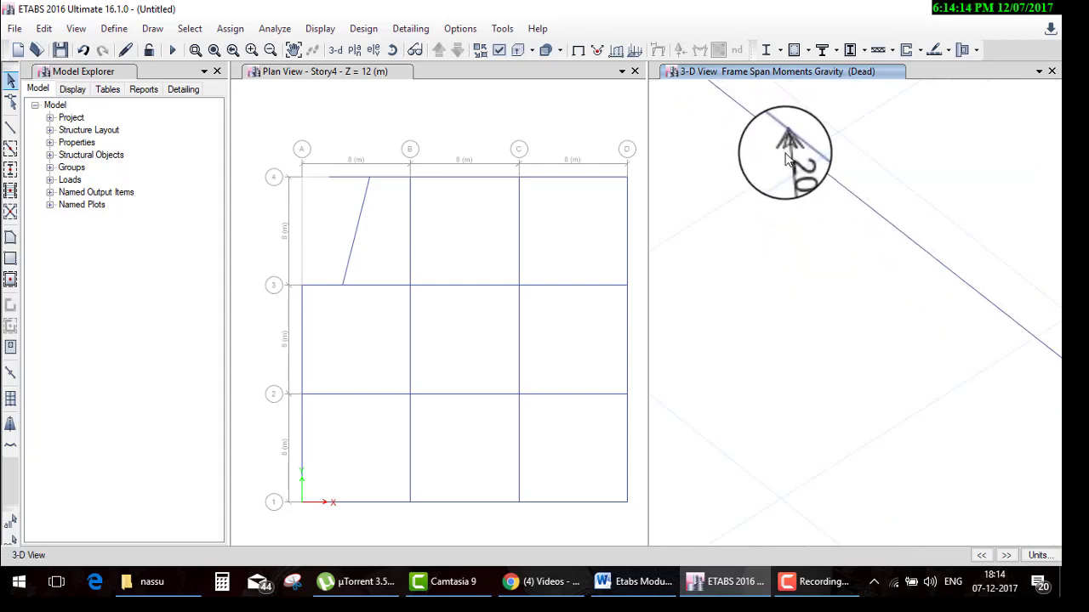
pyautogui.scroll(-2, 792, 213)
pyautogui.scroll(-2, 792, 230)
pyautogui.scroll(-2, 800, 266)
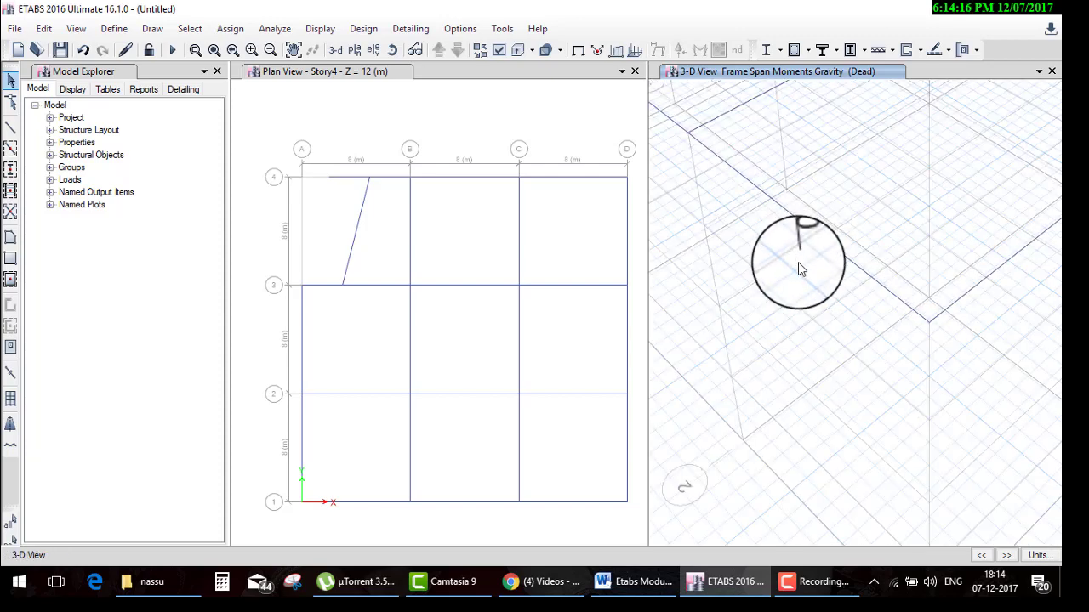
pyautogui.scroll(-3, 807, 284)
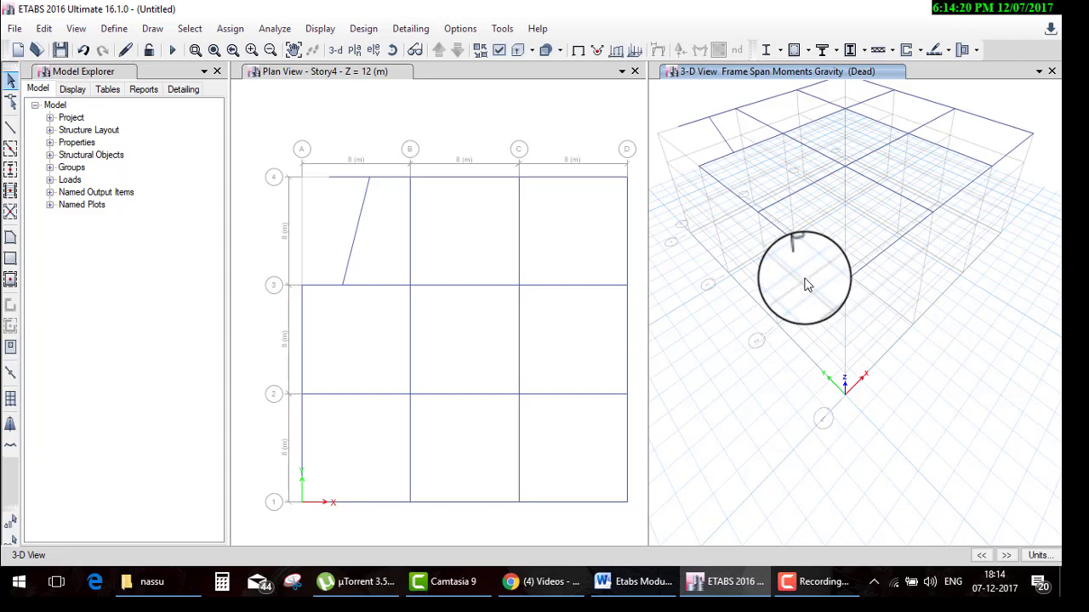
pyautogui.click(882, 263)
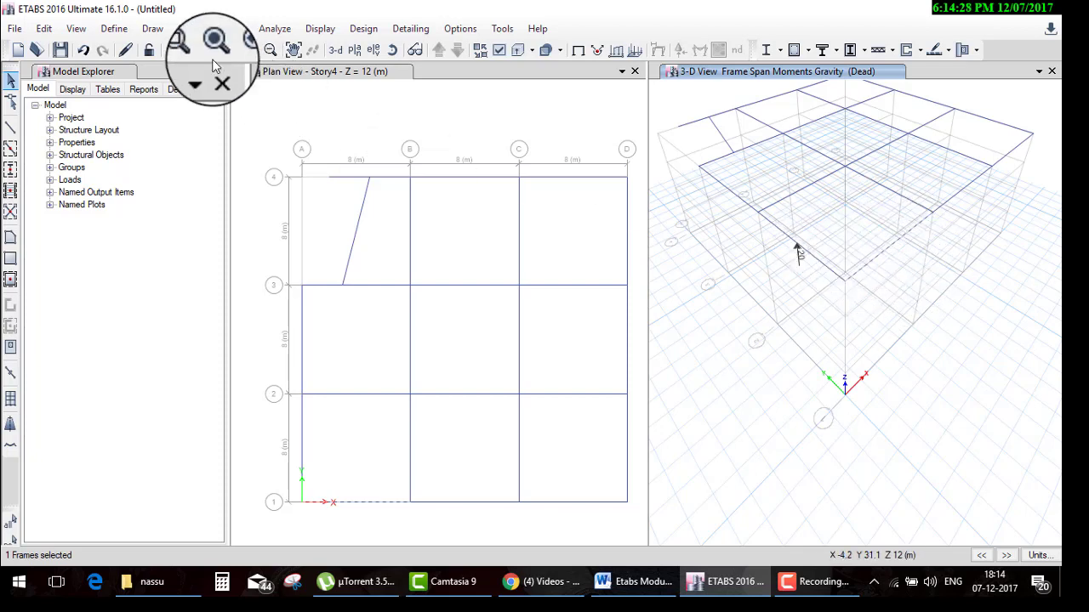
# Assign a uniform 9 kN/m Dead distributed load to the selected beam
pyautogui.click(230, 28)
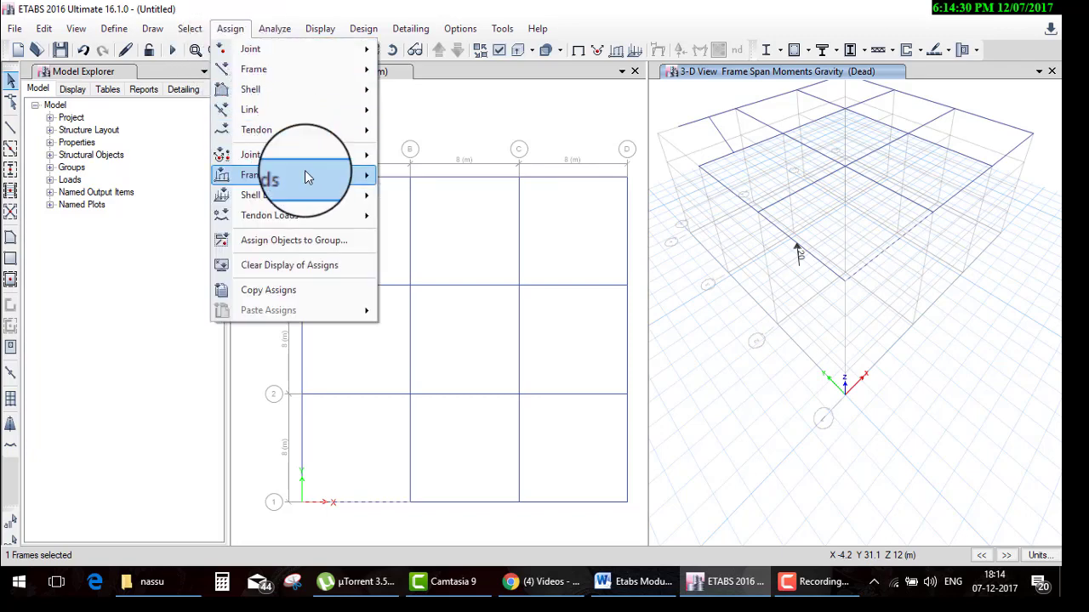
pyautogui.moveTo(272, 176)
pyautogui.click(453, 204)
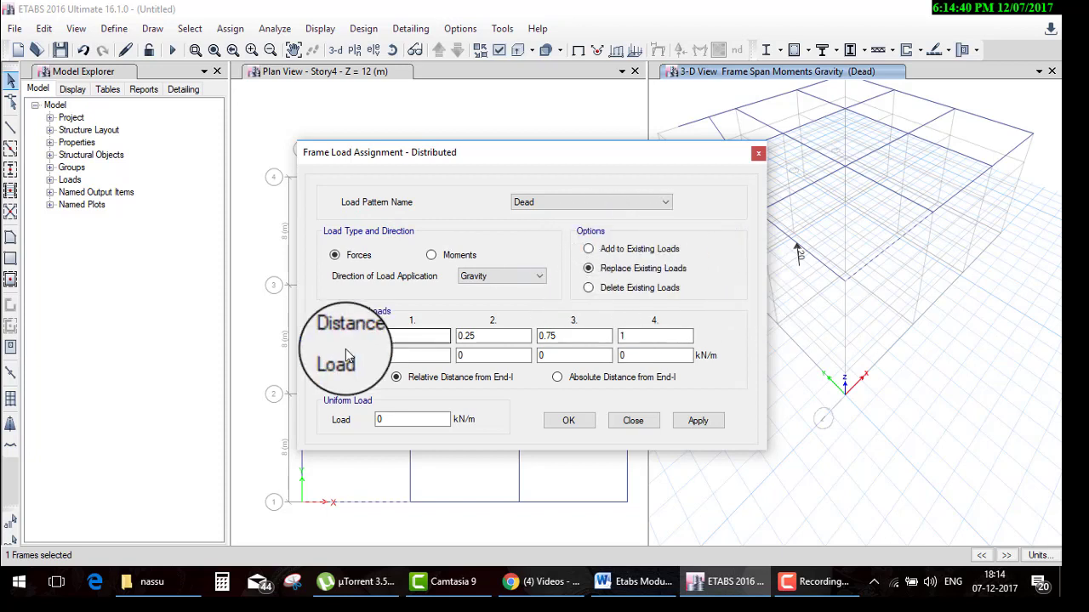
pyautogui.click(400, 419)
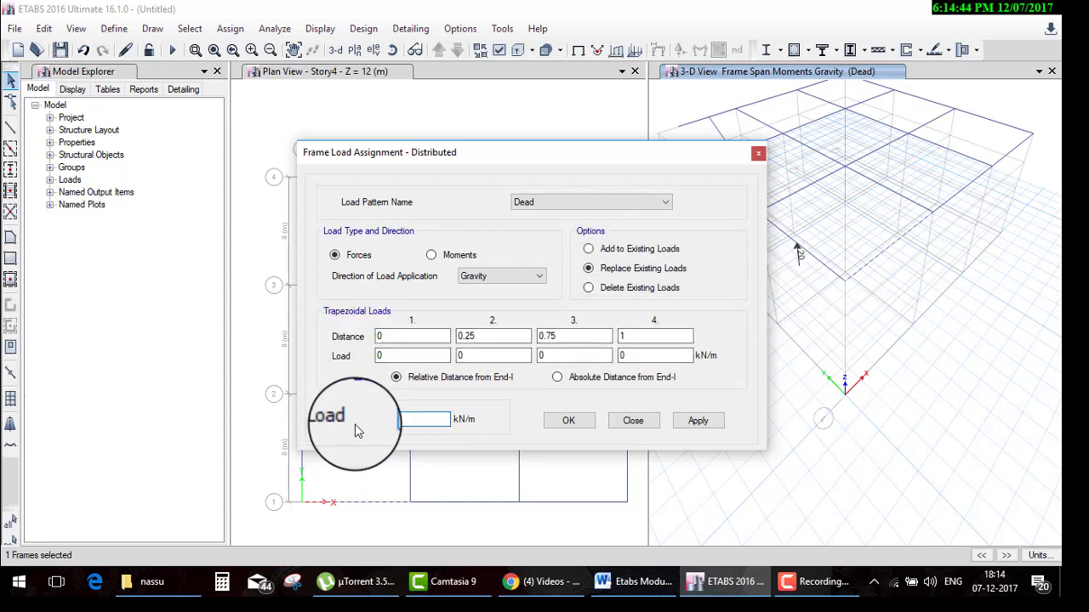
pyautogui.write('9')
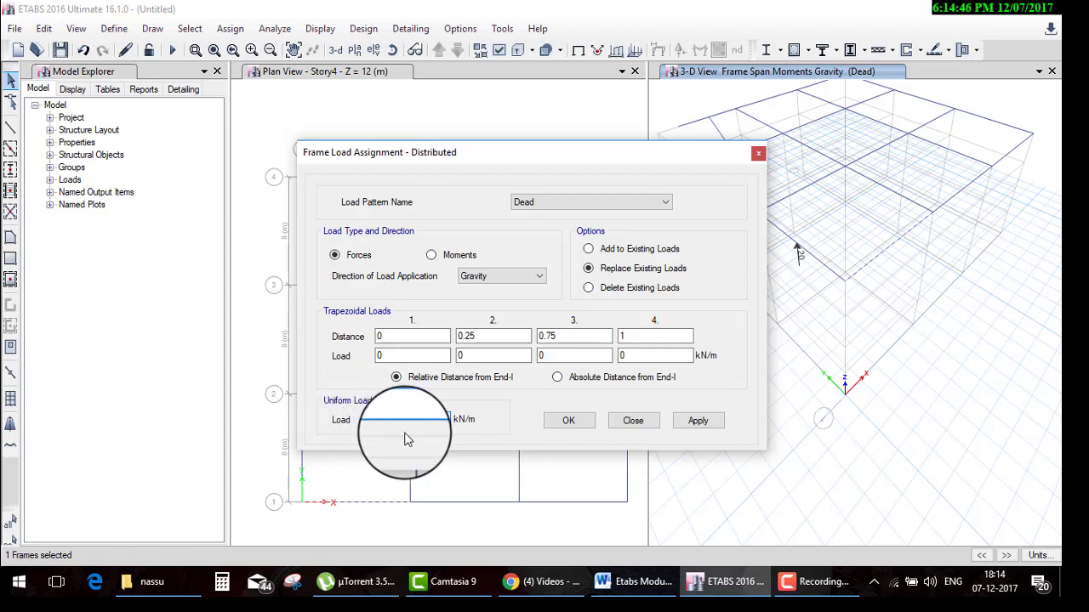
pyautogui.click(593, 430)
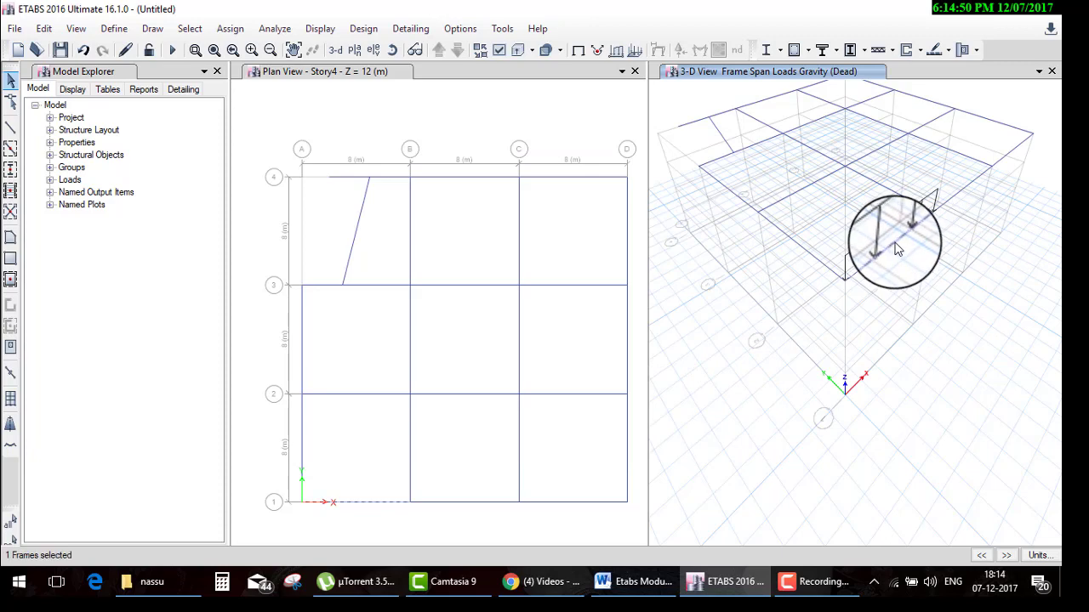
pyautogui.click(229, 28)
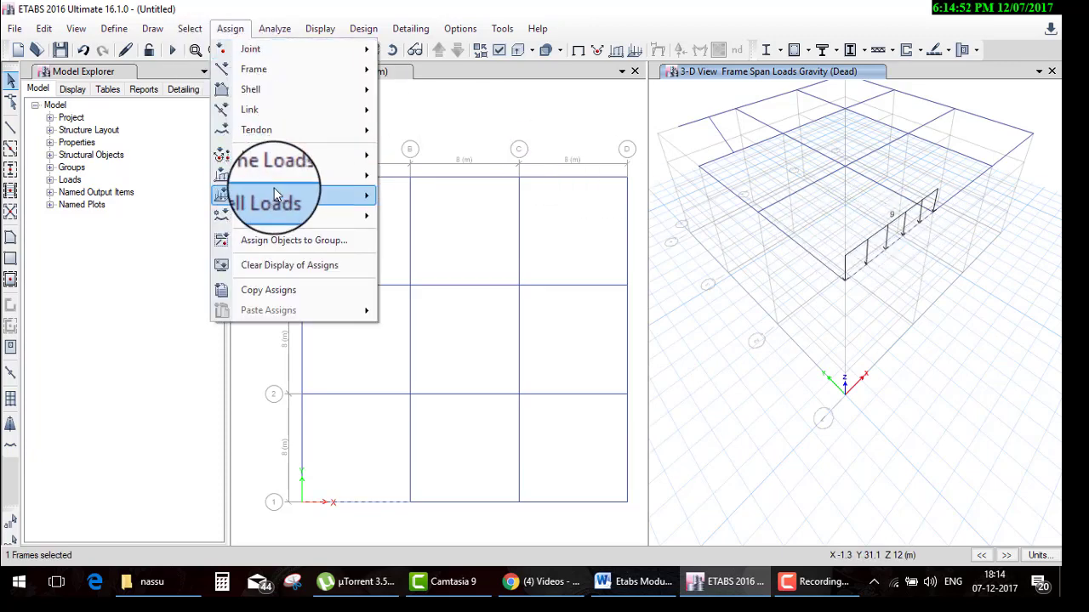
# Add a 9 kN/m trapezoidal load over the beam's first 2 m using absolute distances
pyautogui.click(436, 191)
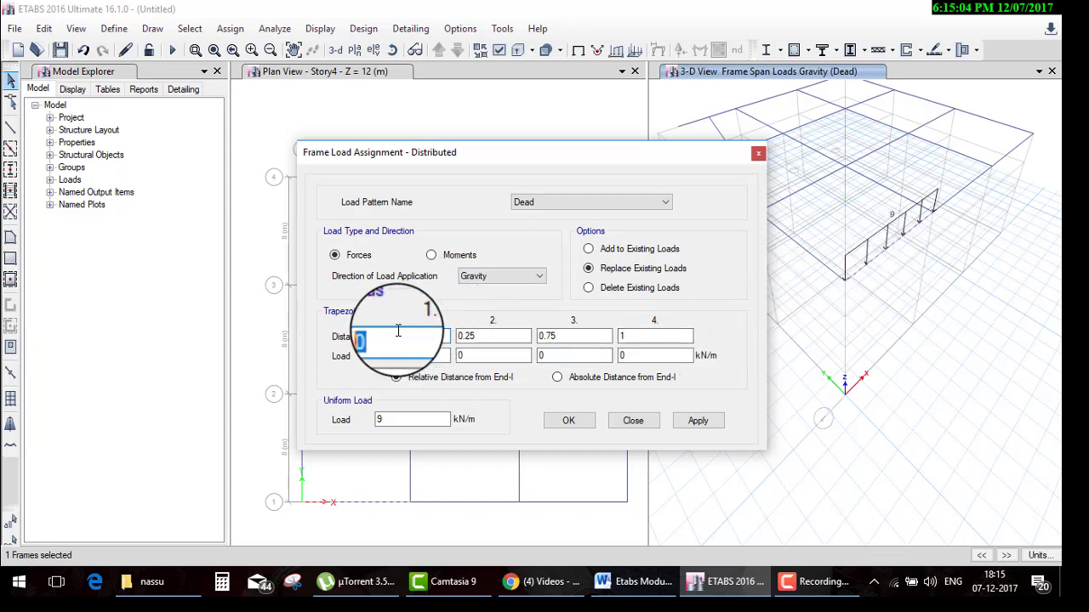
pyautogui.click(487, 337)
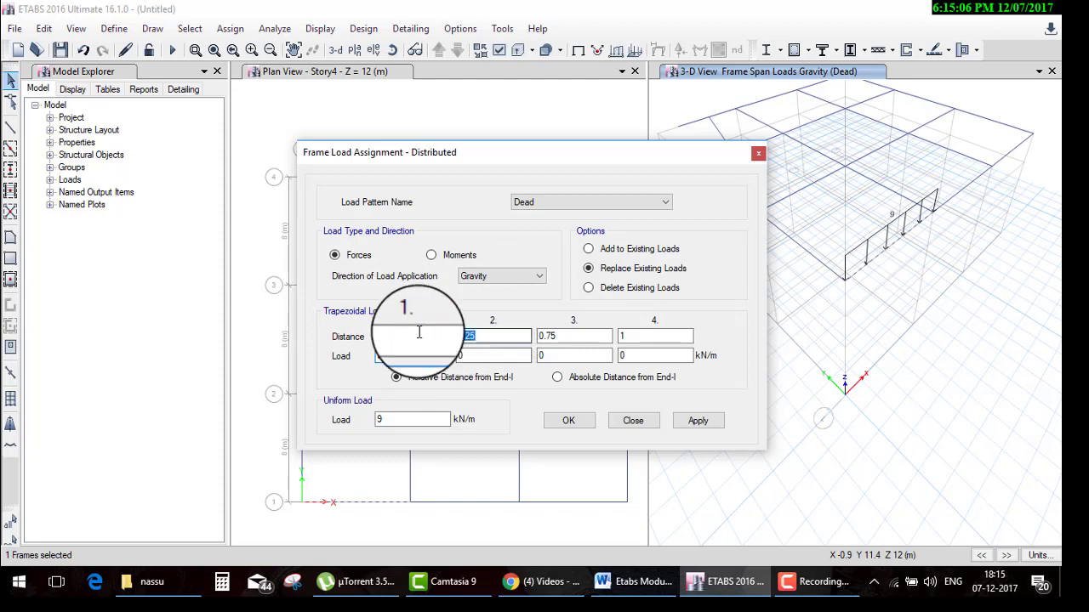
pyautogui.write('2')
pyautogui.press('Tab')
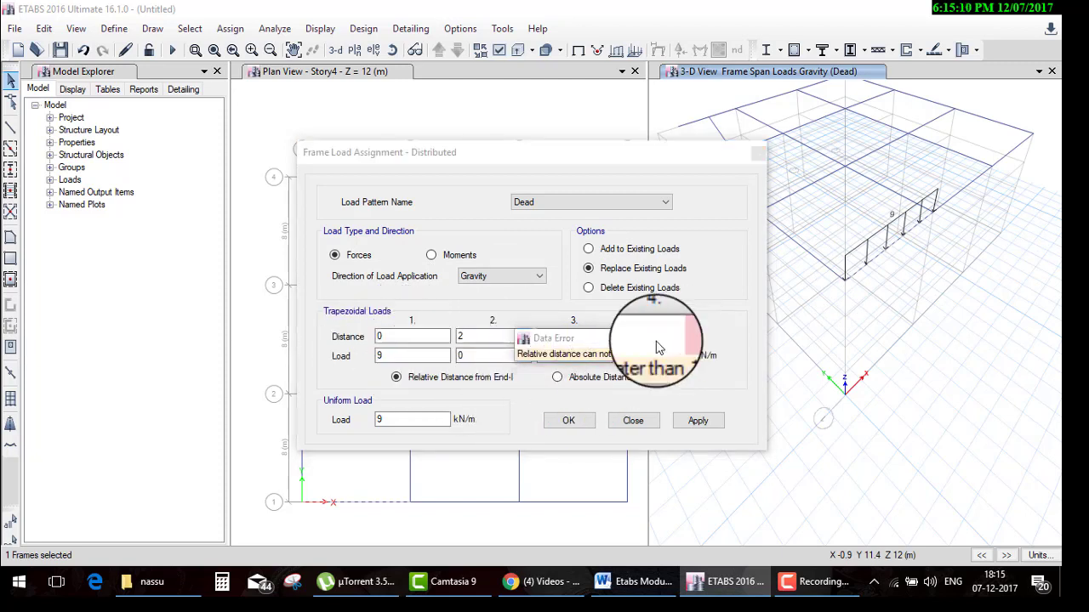
pyautogui.click(681, 338)
pyautogui.click(557, 378)
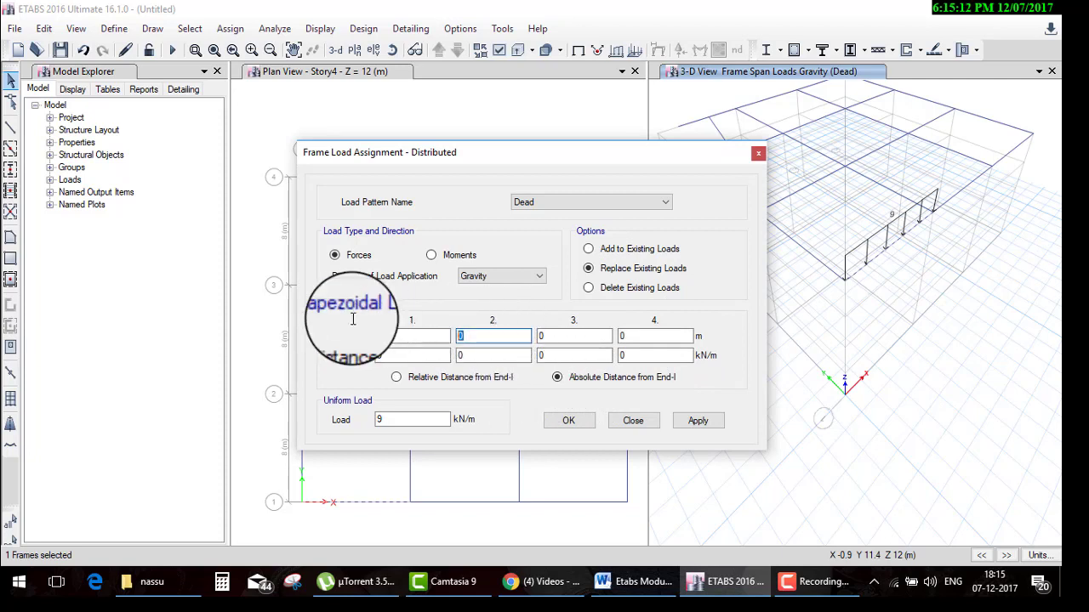
pyautogui.write('2')
pyautogui.press('Tab')
pyautogui.write('9')
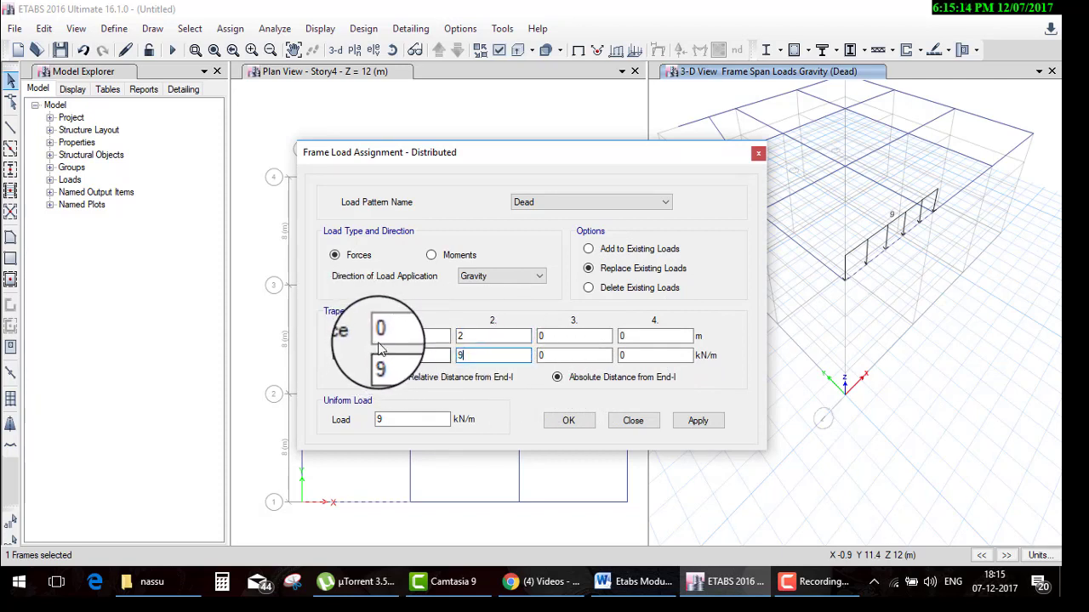
pyautogui.click(691, 422)
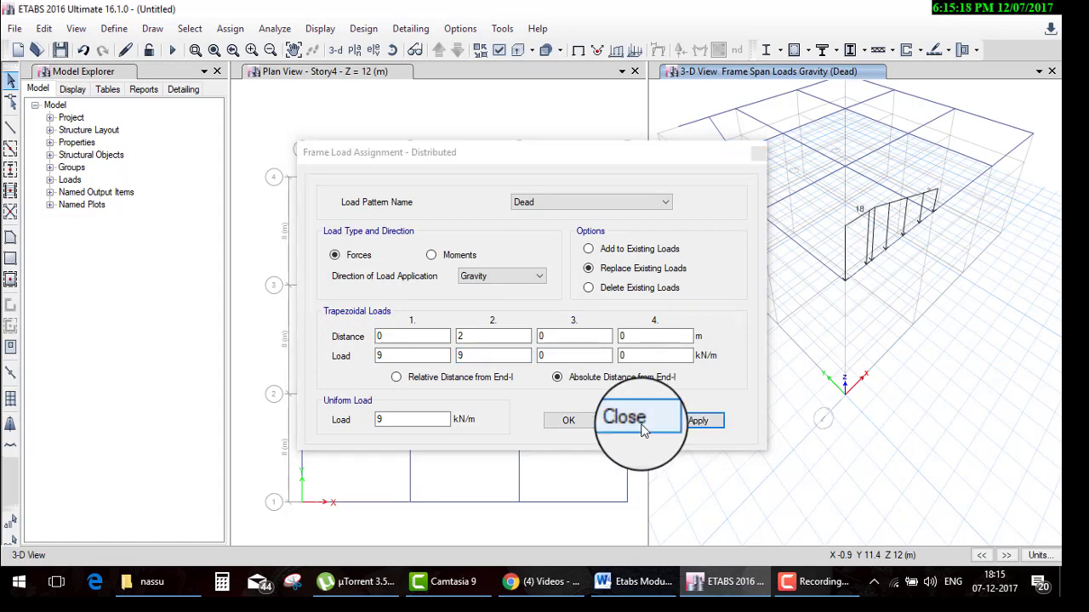
# Reset the uniform load to 0 and reselect the grid-1 beam
pyautogui.doubleClick(381, 420)
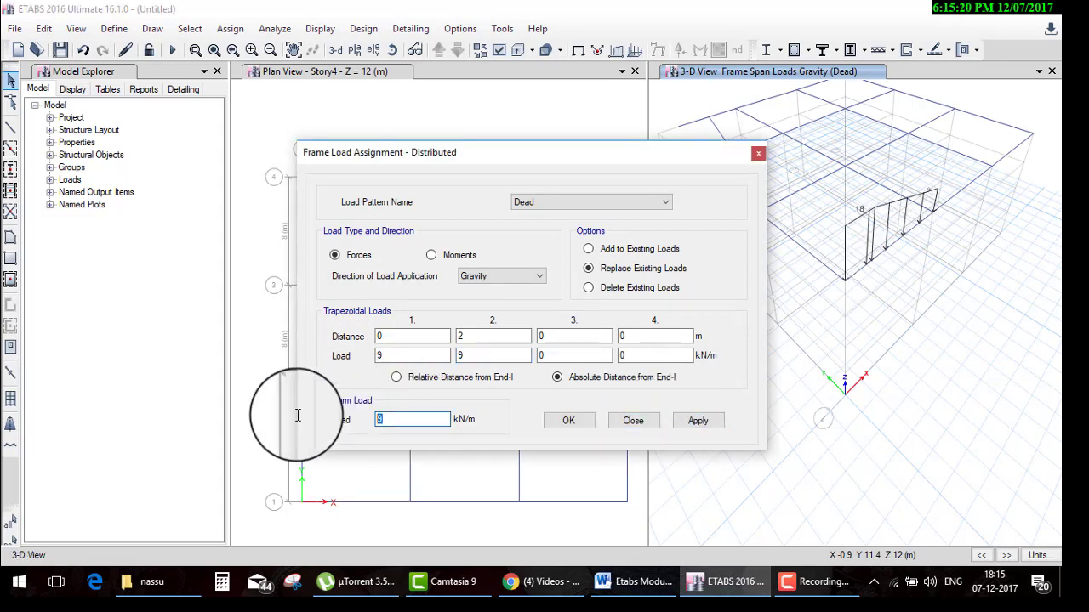
pyautogui.write('0')
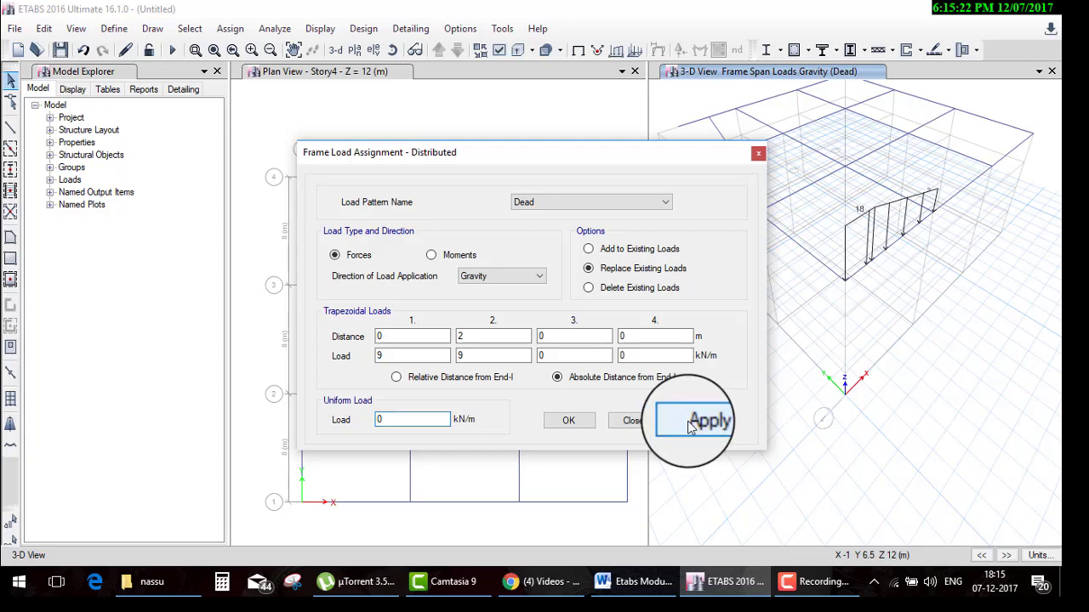
pyautogui.click(653, 344)
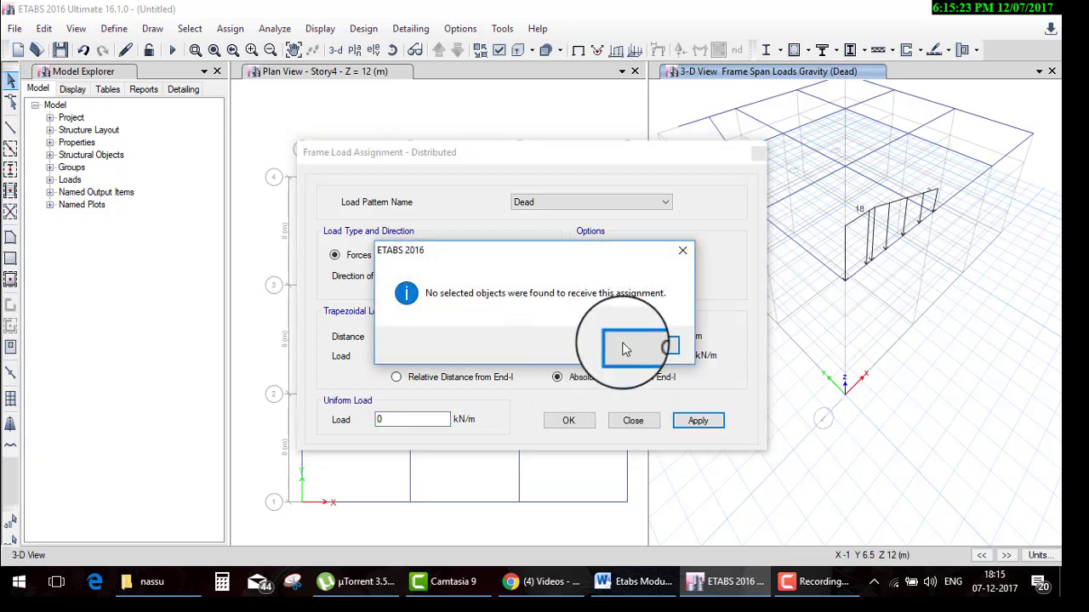
pyautogui.click(862, 268)
# Edit the first trapezoidal load value and reapply the load to the reselected beam
pyautogui.click(697, 420)
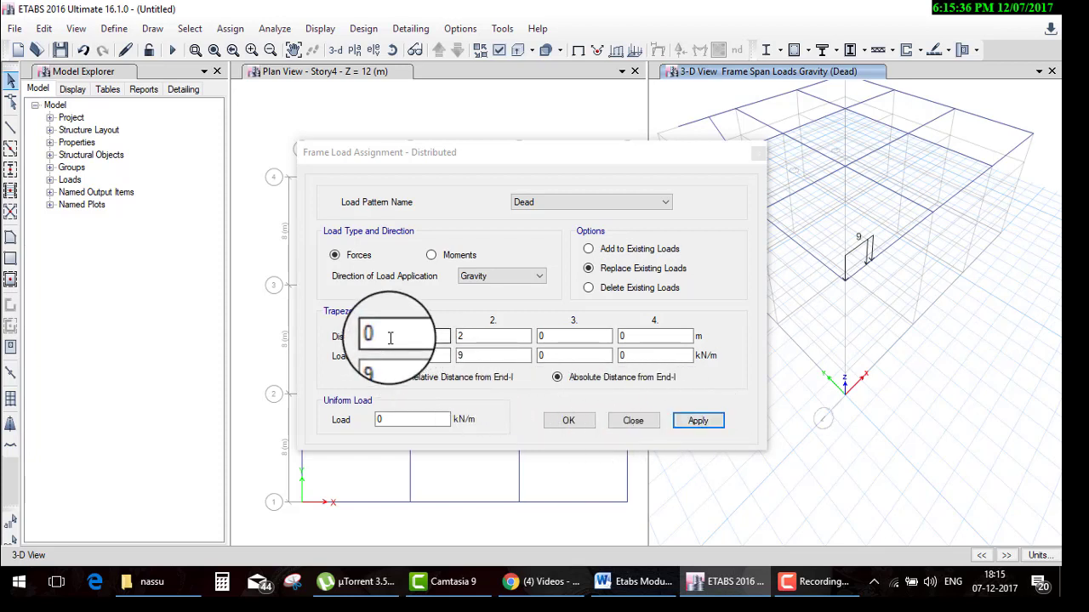
pyautogui.moveTo(382, 355); pyautogui.dragTo(316, 355)
pyautogui.write('0')
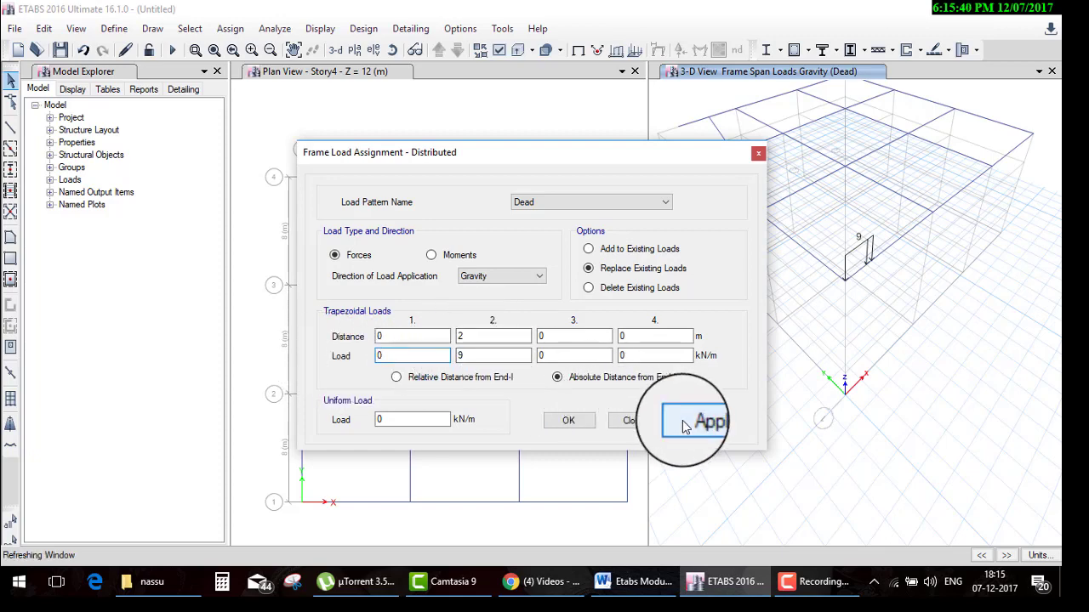
pyautogui.click(685, 425)
pyautogui.click(647, 340)
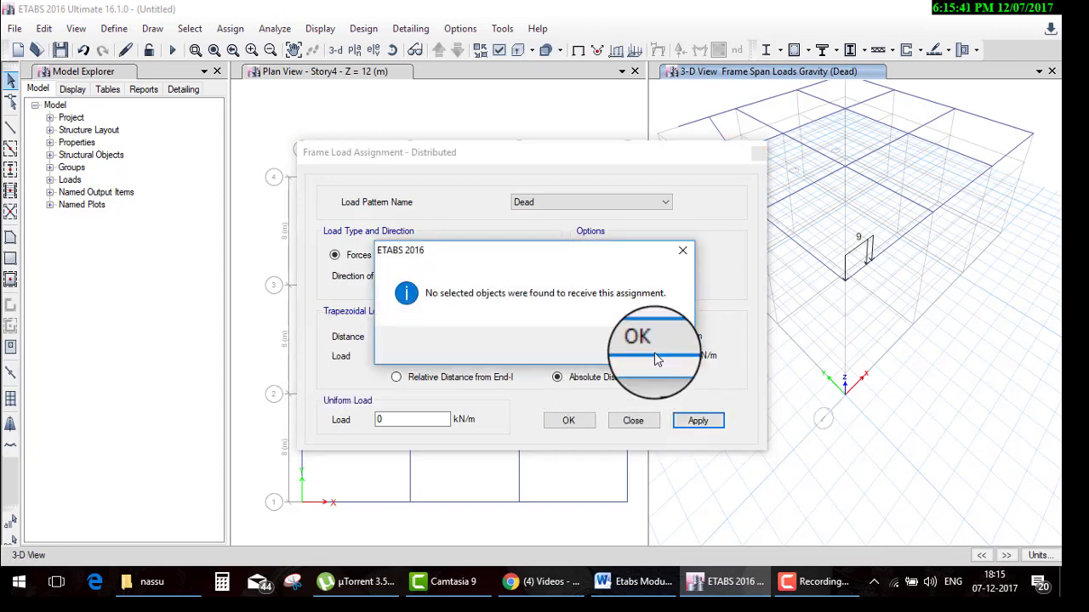
pyautogui.click(889, 259)
pyautogui.click(706, 426)
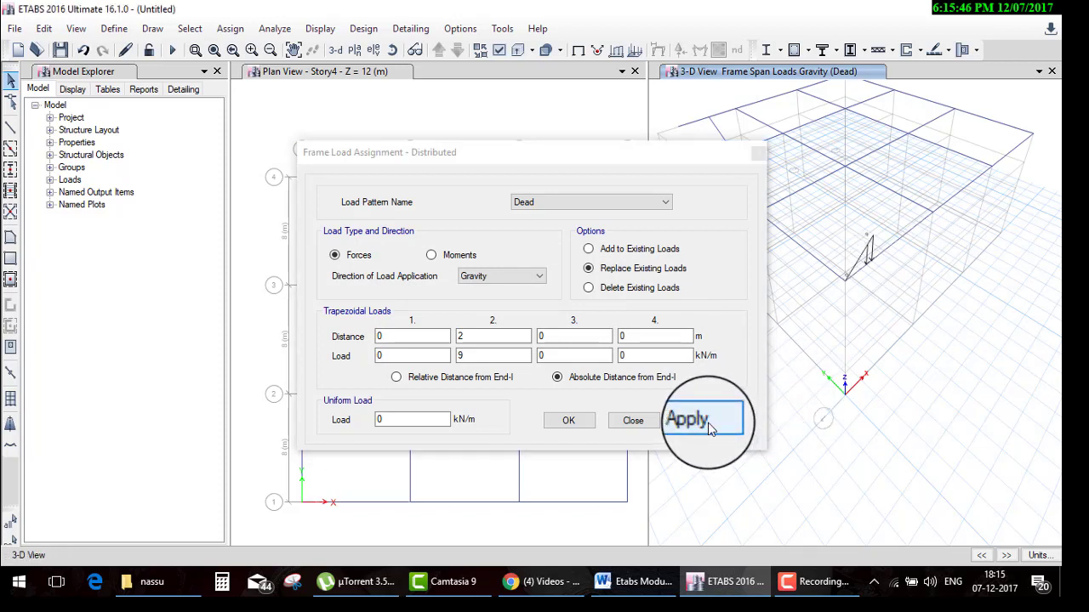
# Apply the 2 to 9 kN/m trapezoidal load over 0–2 m to the beam and close the dialog
pyautogui.click(389, 355)
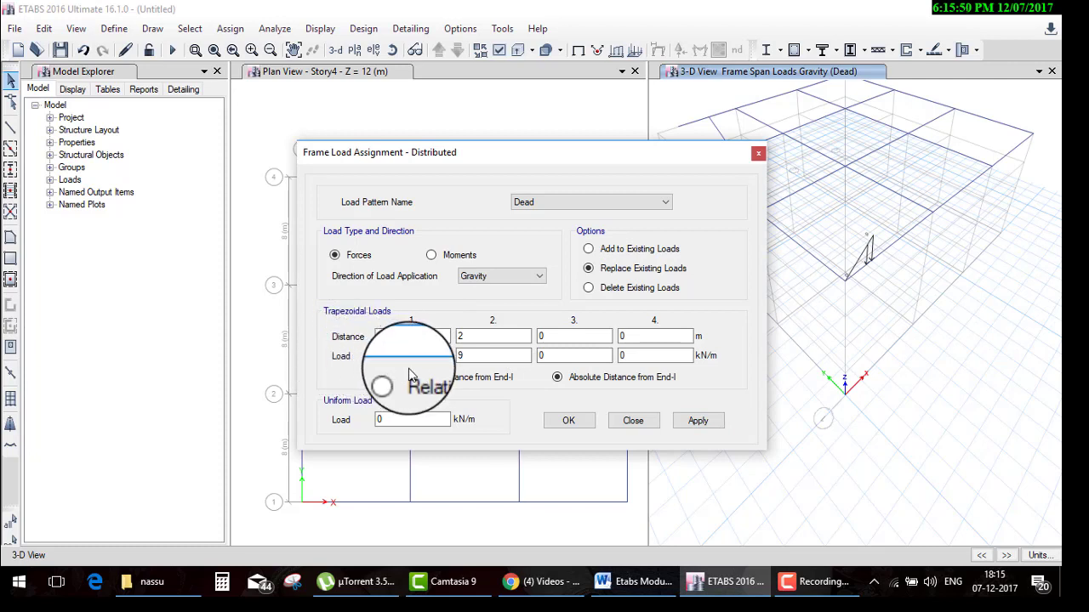
pyautogui.write('2')
pyautogui.click(893, 251)
pyautogui.click(699, 420)
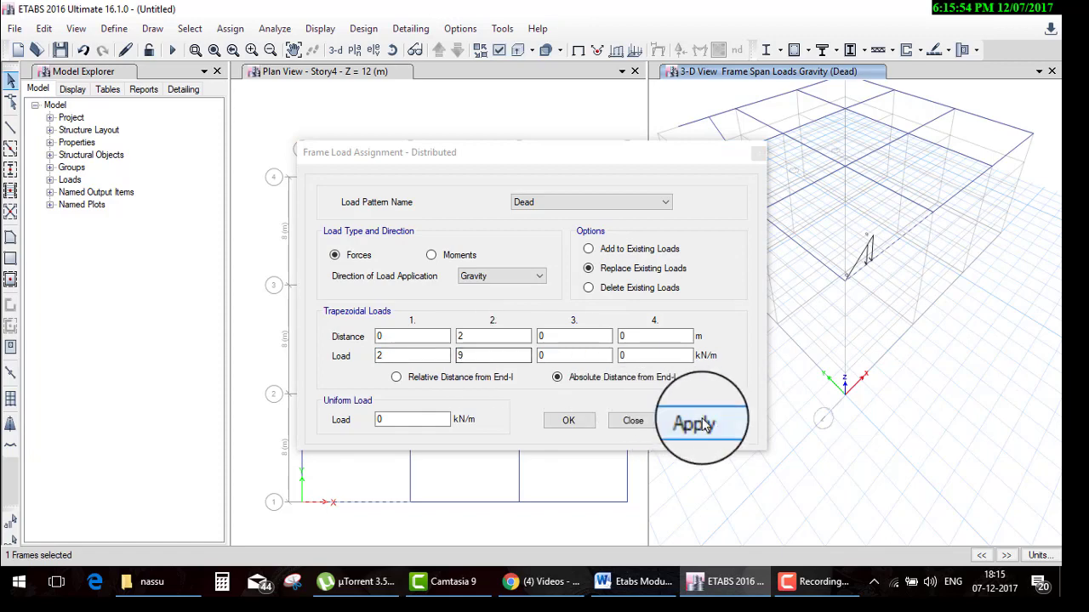
pyautogui.scroll(5, 859, 292)
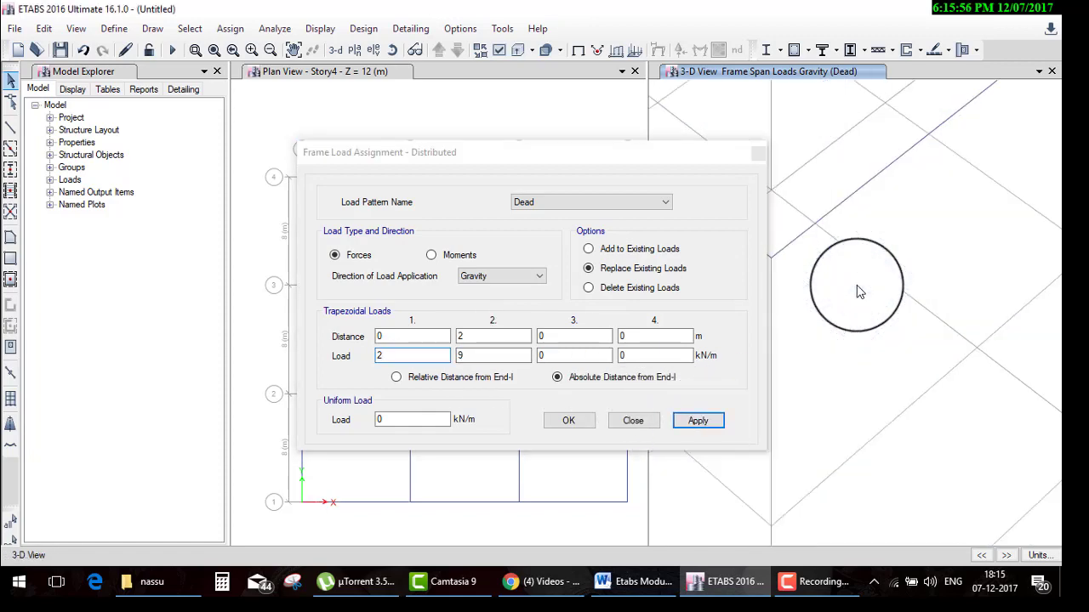
pyautogui.scroll(-3, 972, 255)
pyautogui.scroll(3, 930, 267)
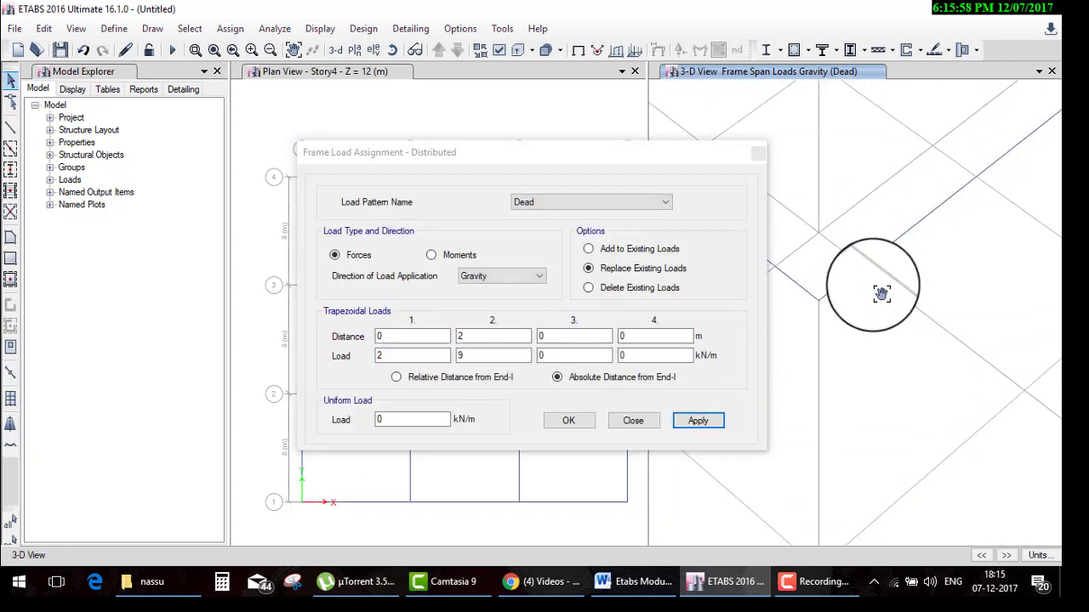
pyautogui.scroll(-2, 881, 294)
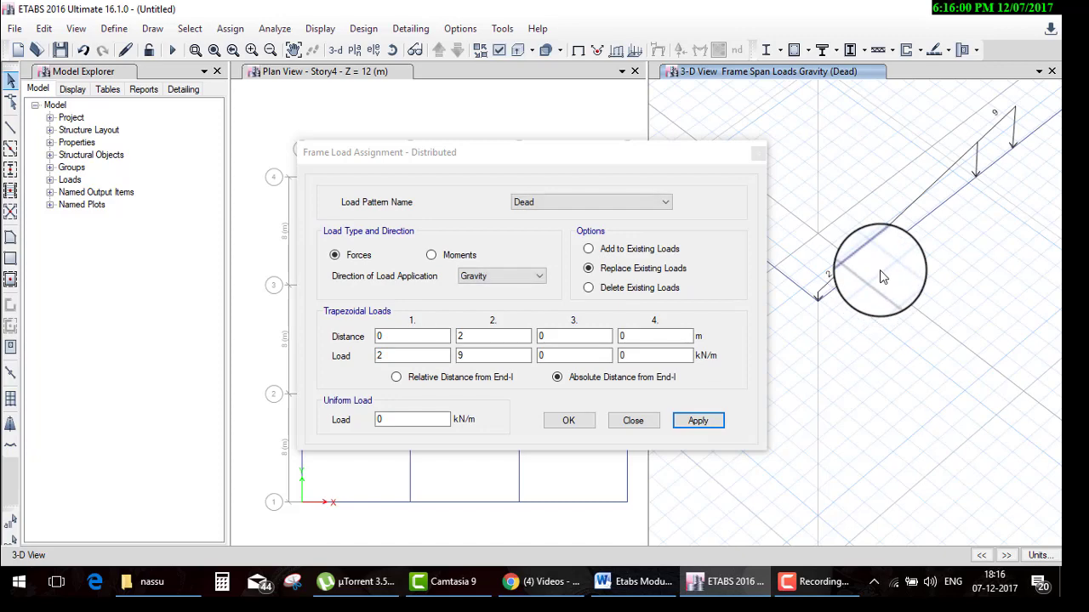
pyautogui.click(634, 424)
pyautogui.scroll(-3, 791, 289)
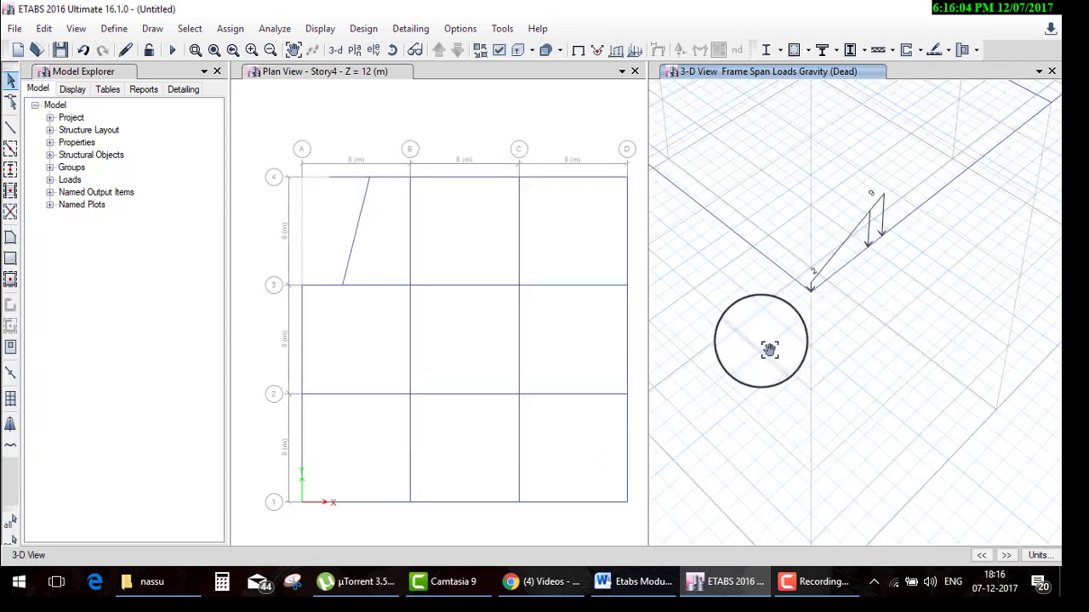
pyautogui.scroll(1, 904, 250)
# Give two selected beams a uniform Dead temperature change of 20 instead of 10
pyautogui.click(917, 230)
pyautogui.scroll(3, 864, 320)
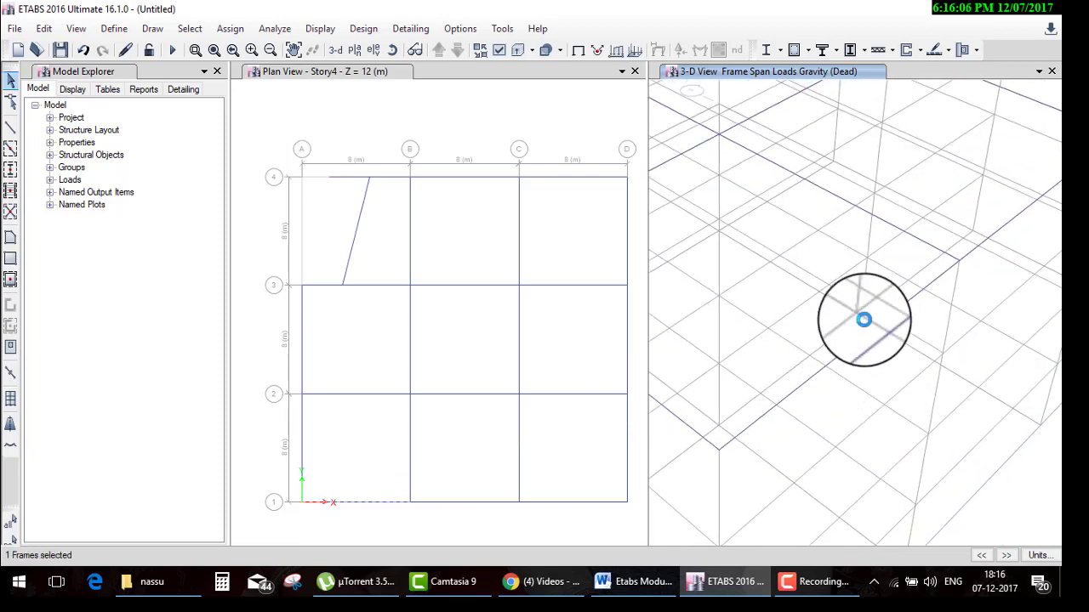
pyautogui.scroll(-3, 864, 320)
pyautogui.click(978, 248)
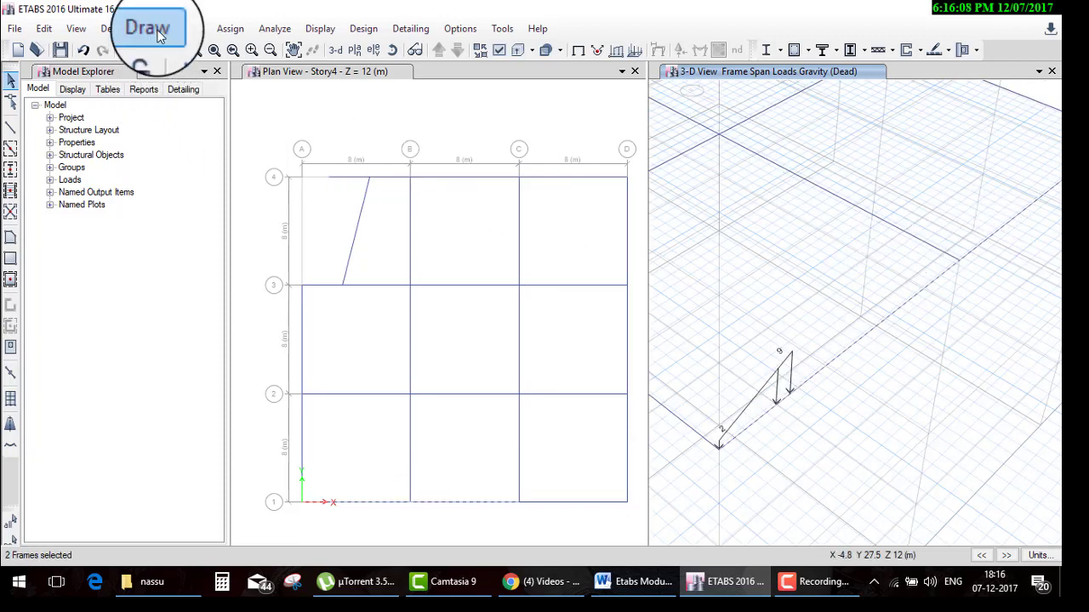
pyautogui.click(229, 28)
pyautogui.moveTo(273, 175)
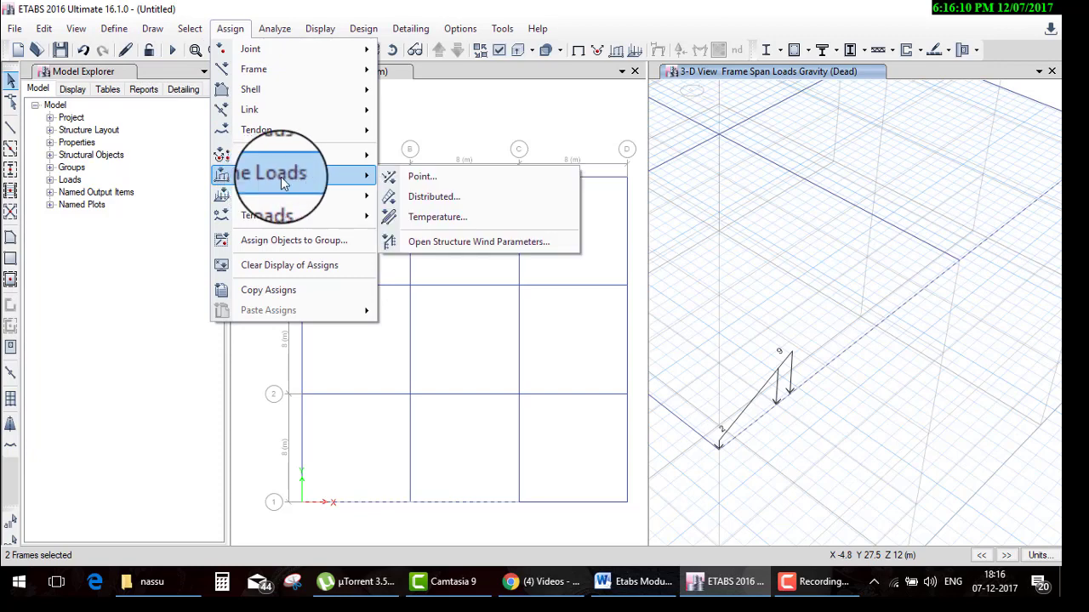
pyautogui.click(438, 216)
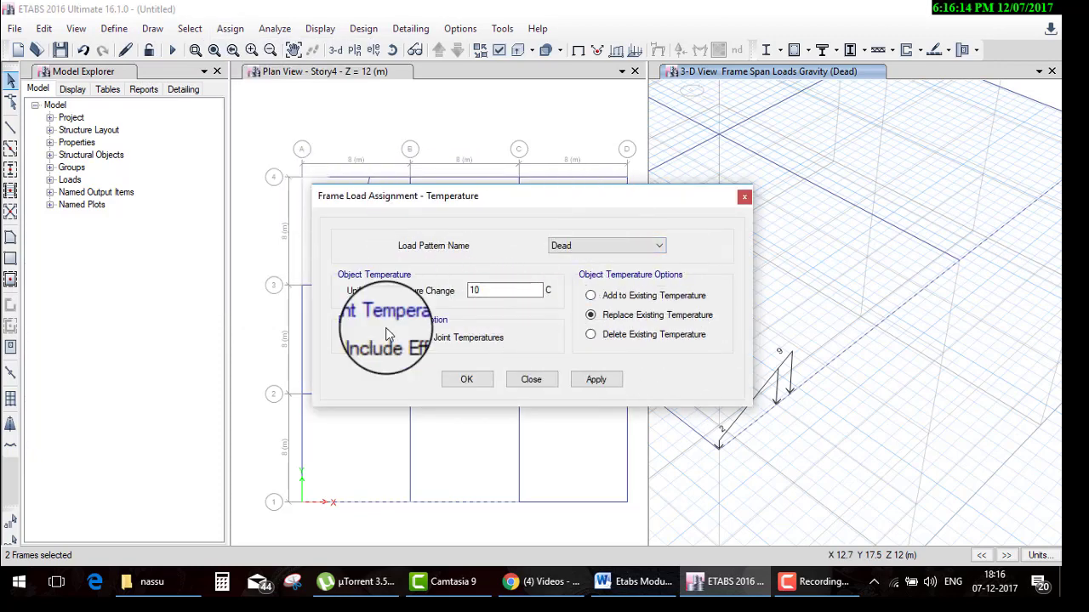
pyautogui.click(488, 291)
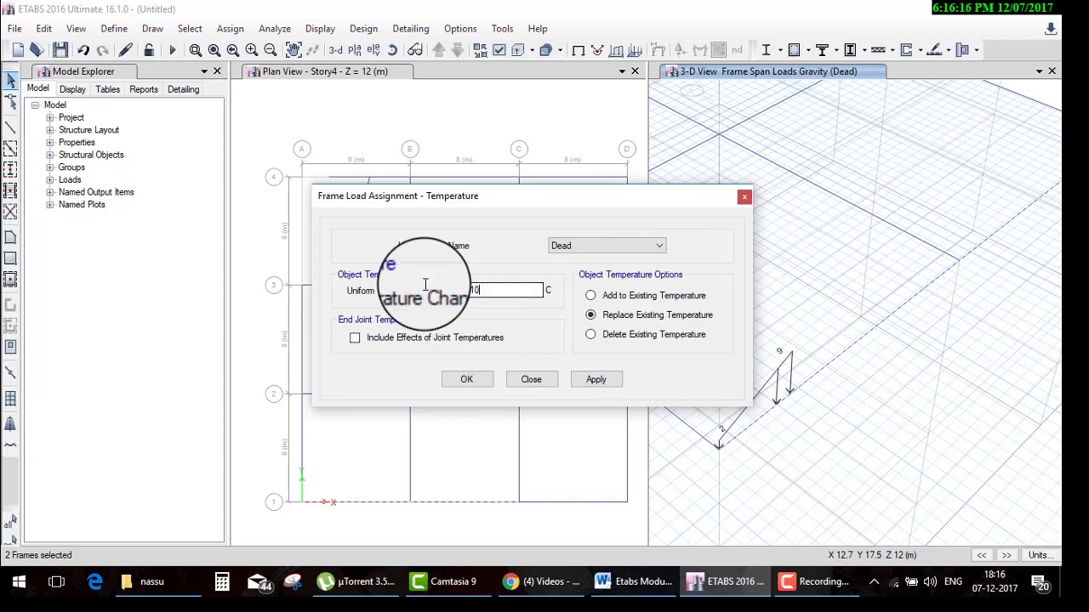
pyautogui.doubleClick(477, 290)
pyautogui.write('20')
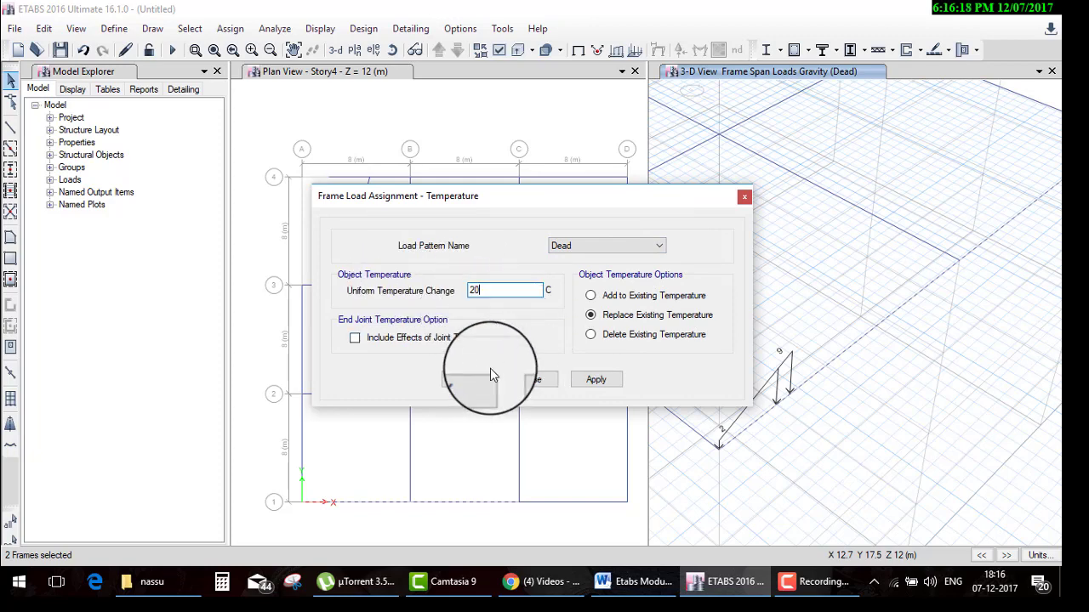
pyautogui.click(595, 379)
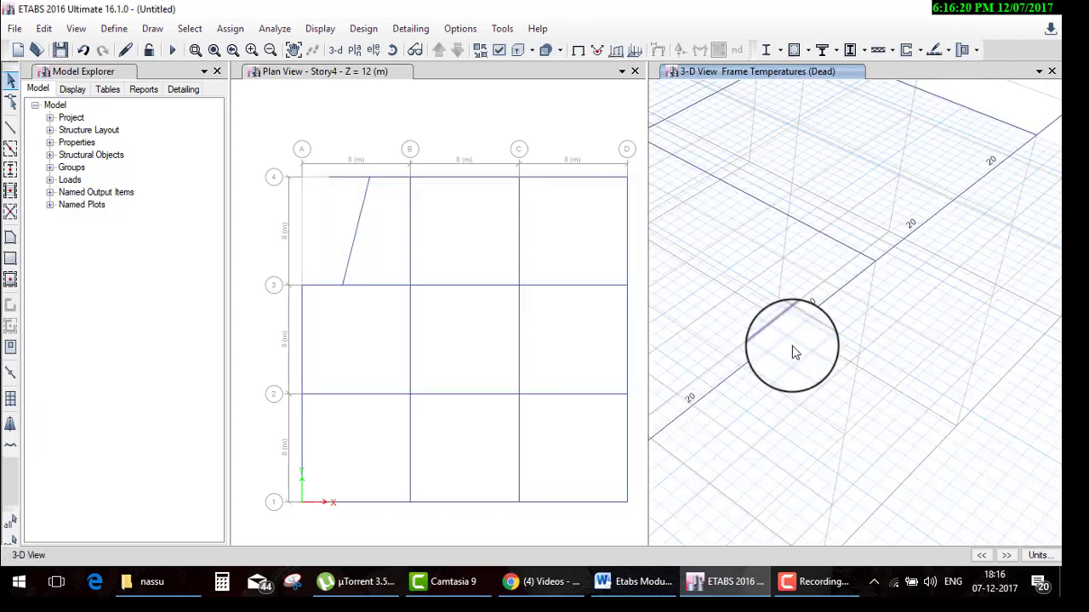
# Select the grid-B beam between 1 and 2 and a joint on it
pyautogui.click(829, 233)
pyautogui.click(874, 261)
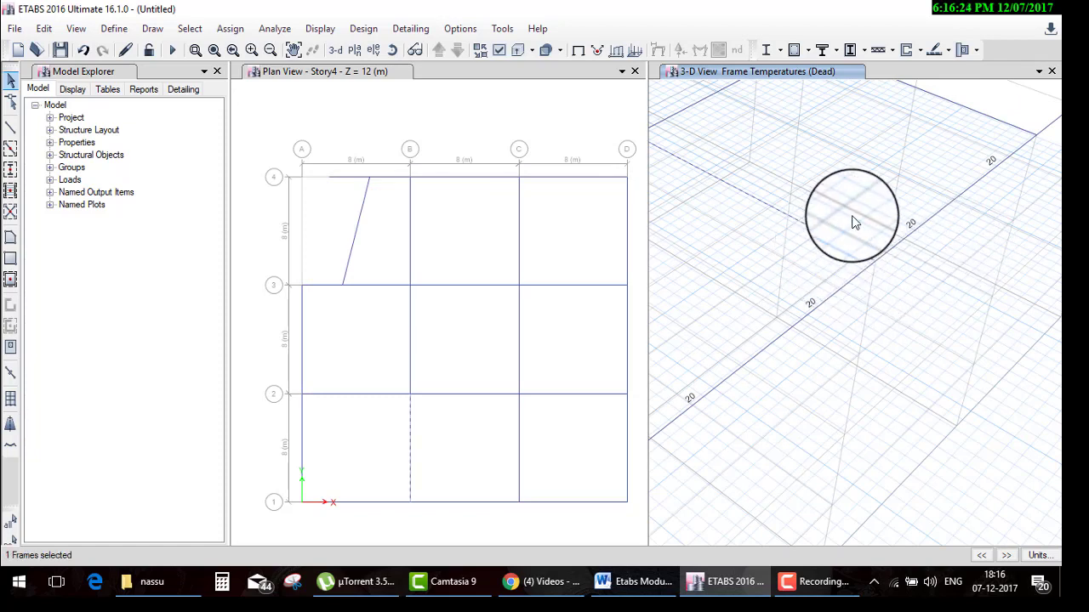
pyautogui.click(236, 31)
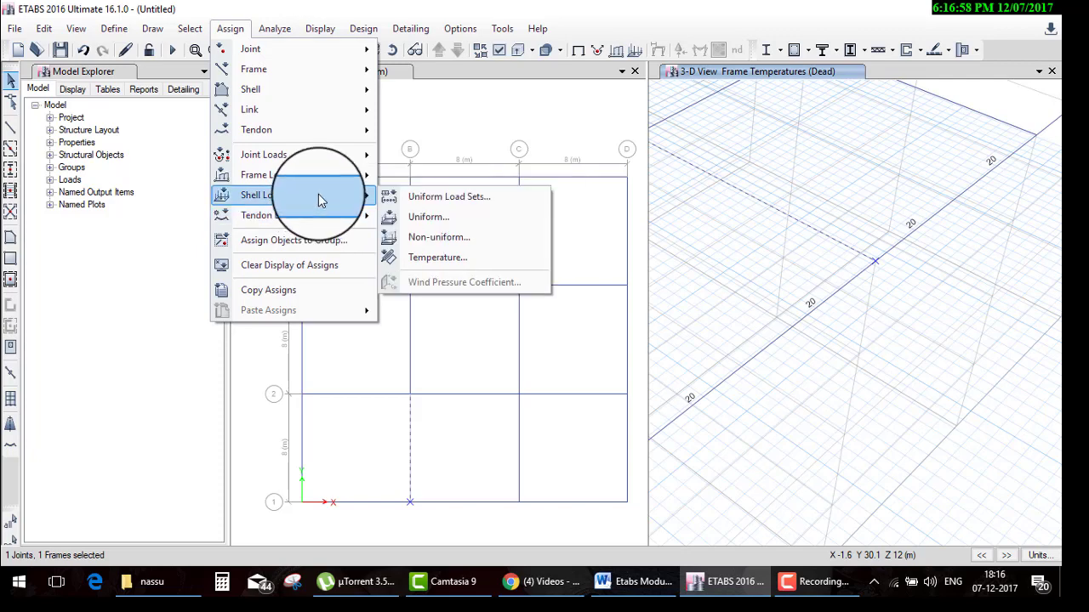
pyautogui.moveTo(264, 154)
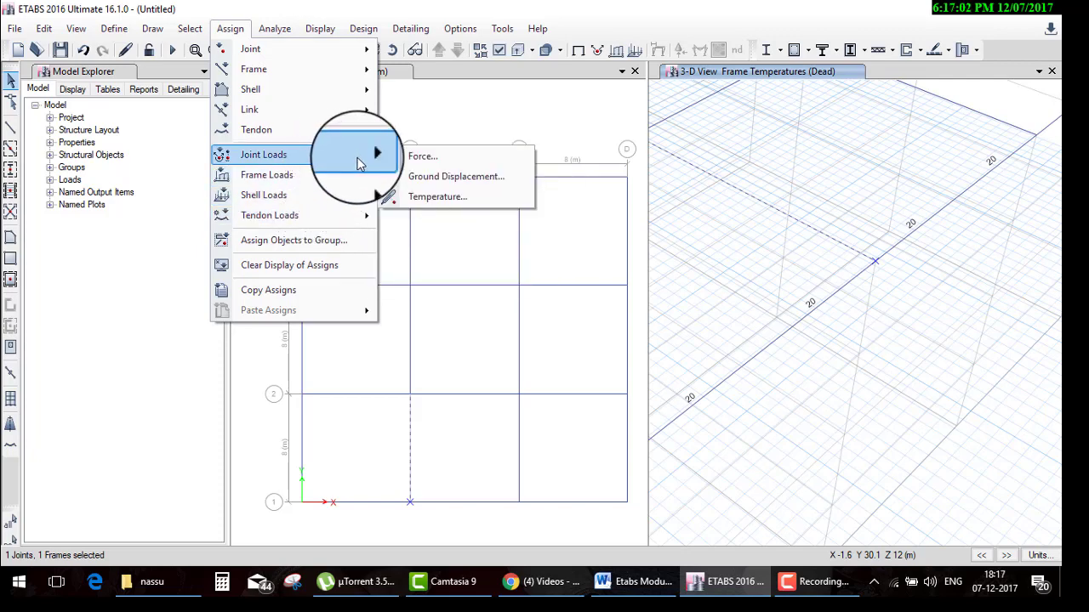
# Apply a -25 kN Global Z Dead force to the selected joint and close the dialog
pyautogui.click(417, 156)
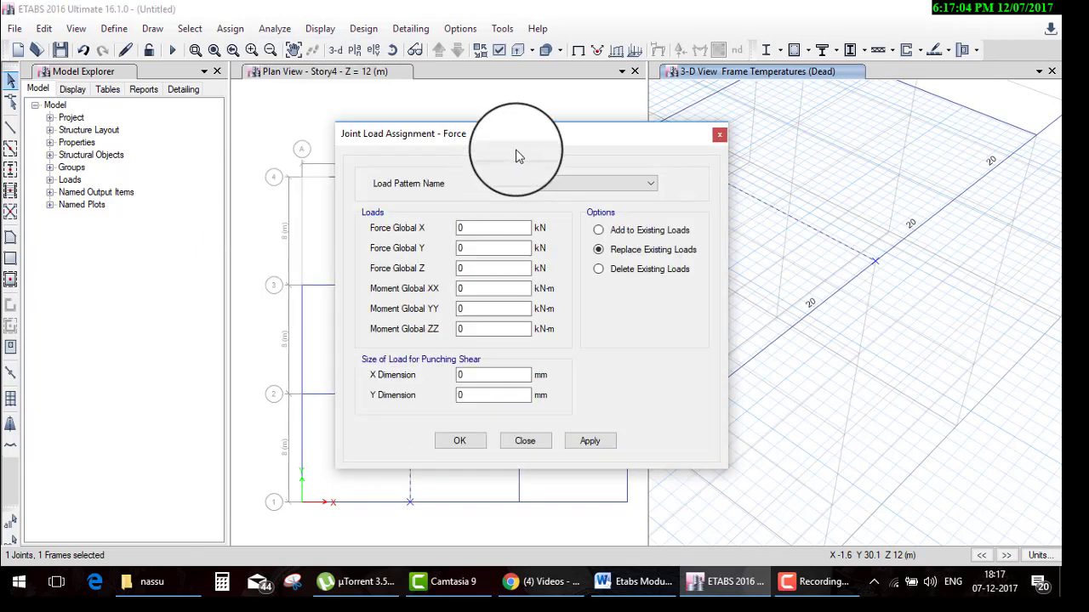
pyautogui.moveTo(838, 239); pyautogui.dragTo(885, 306)
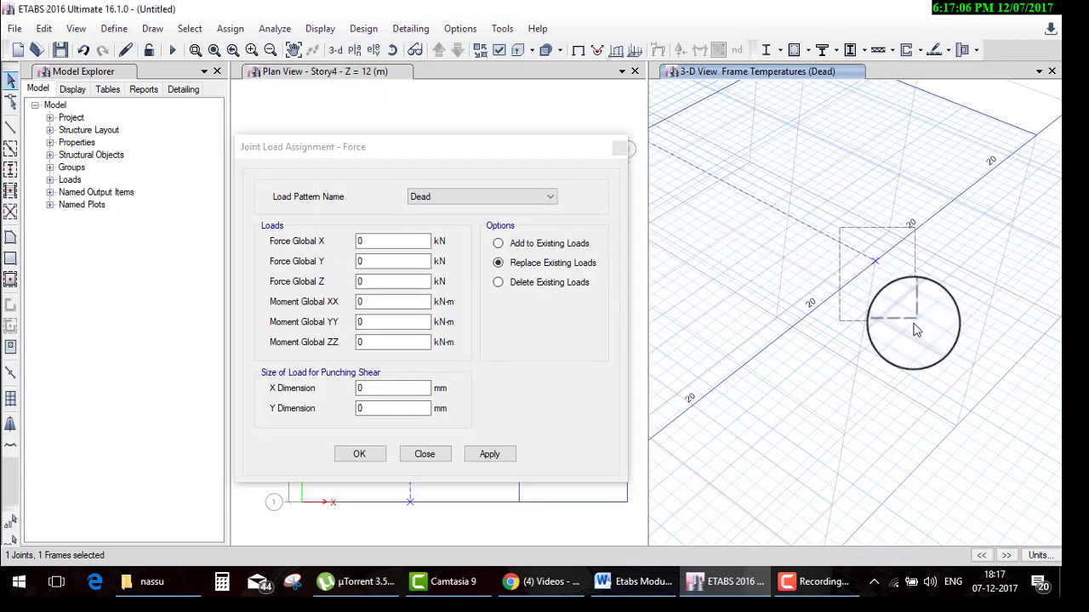
pyautogui.click(377, 281)
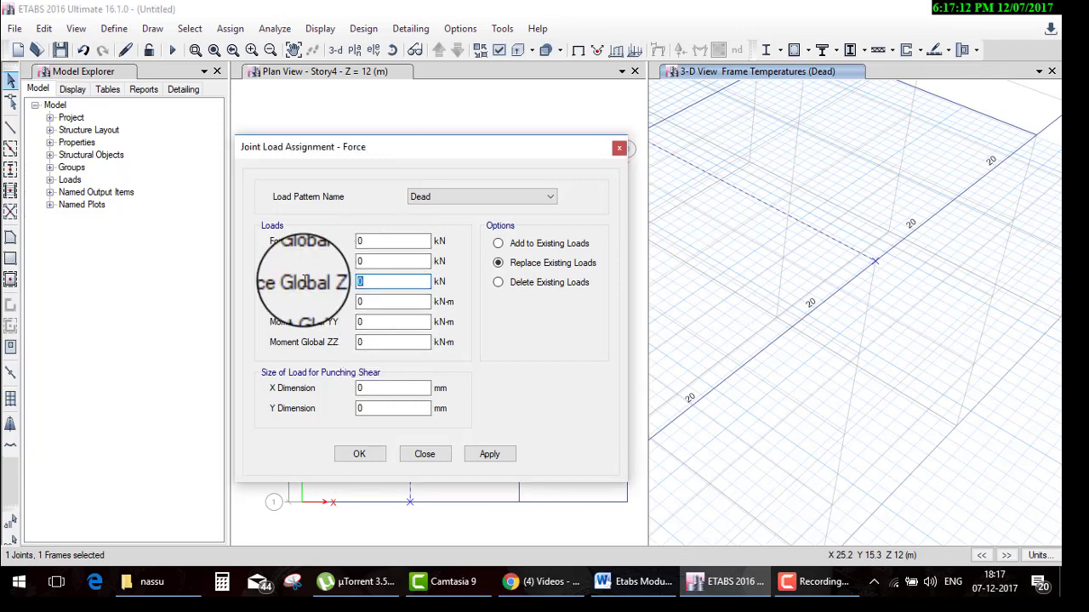
pyautogui.write('-25')
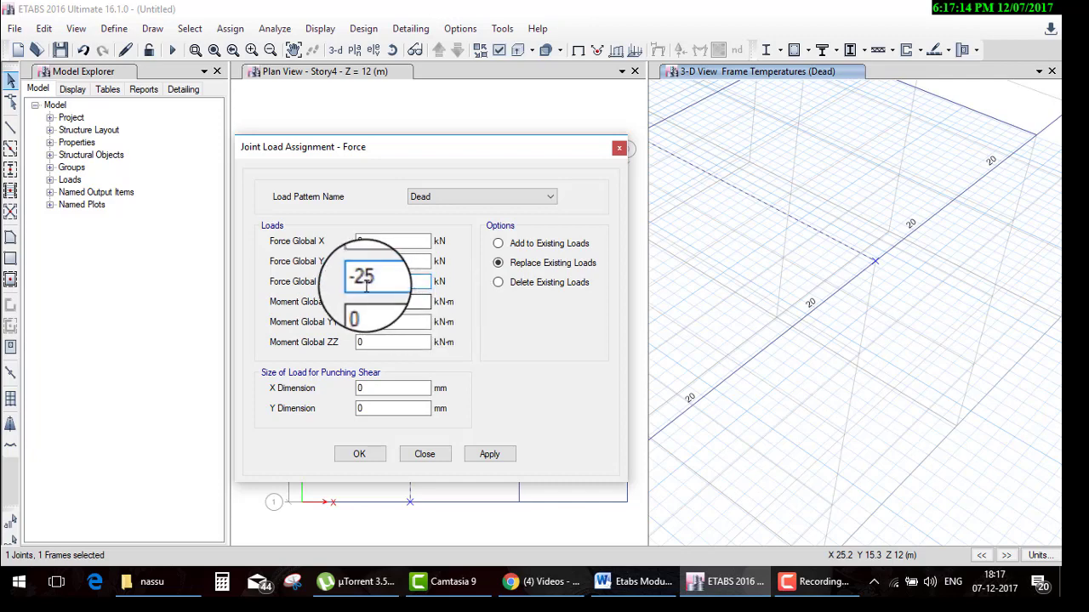
pyautogui.click(487, 454)
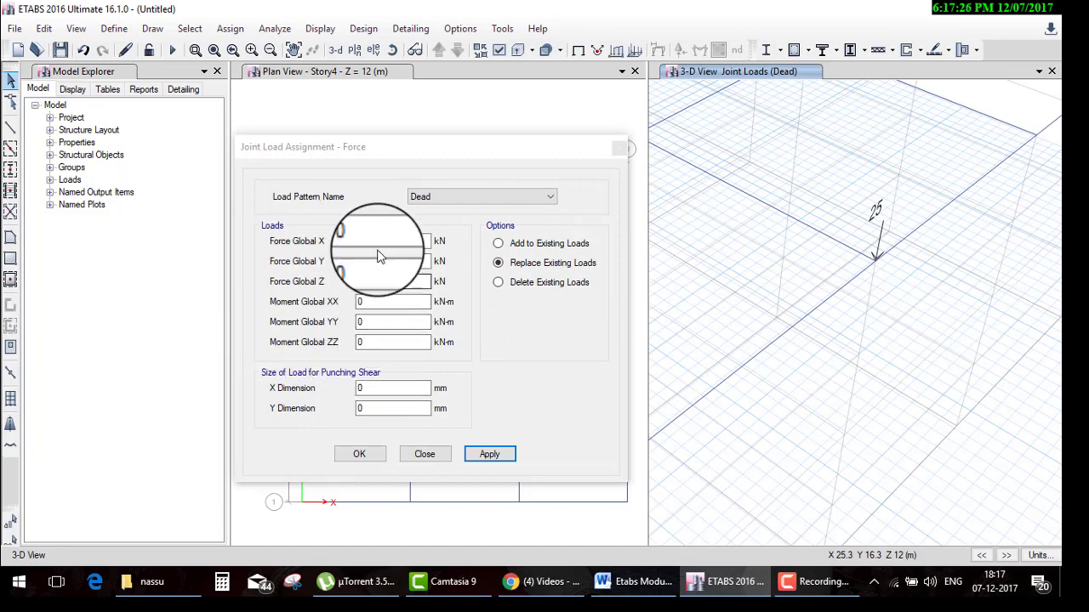
pyautogui.click(424, 454)
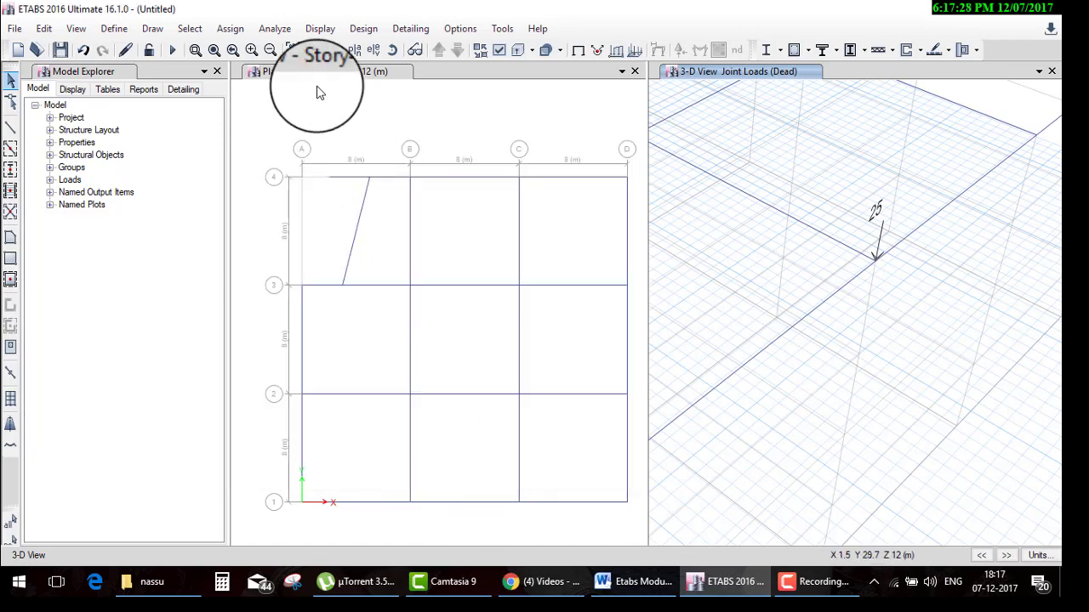
# Assign a 10 mm Translation Z Dead ground displacement to the selected joint
pyautogui.click(233, 30)
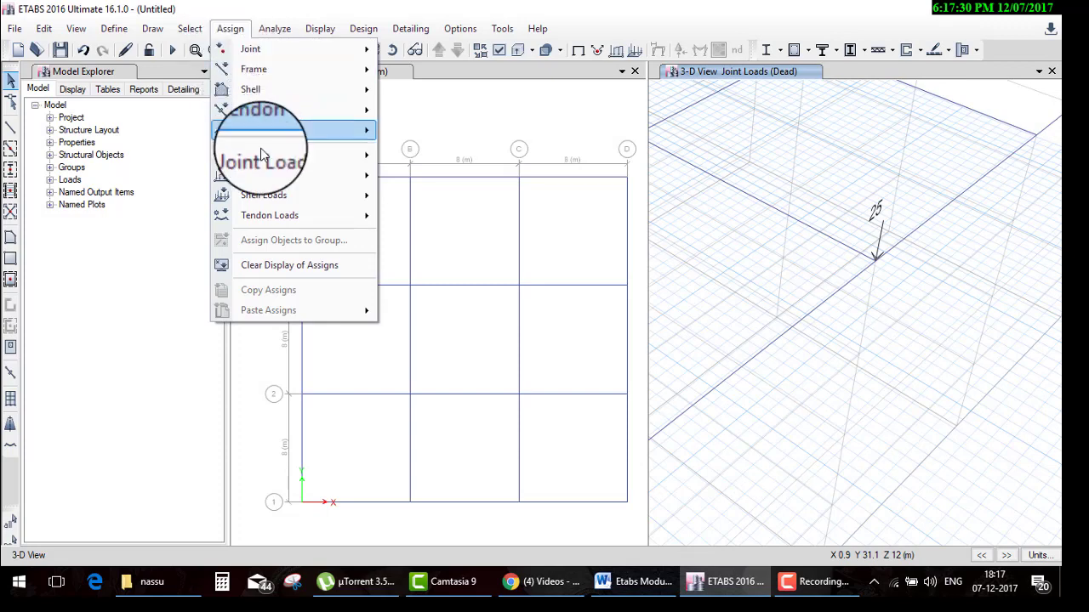
pyautogui.moveTo(264, 154)
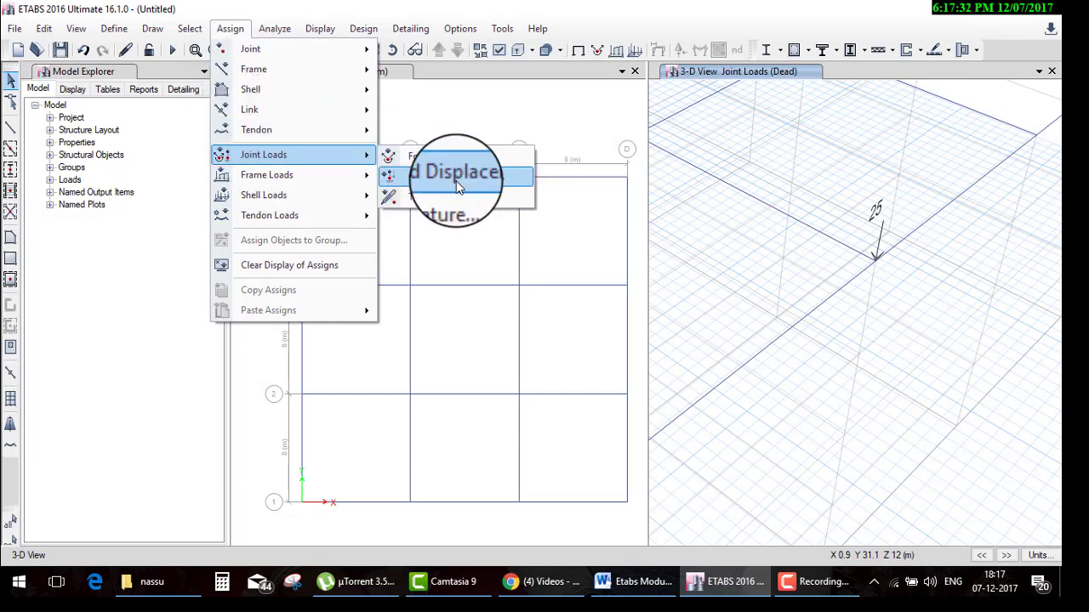
pyautogui.click(458, 188)
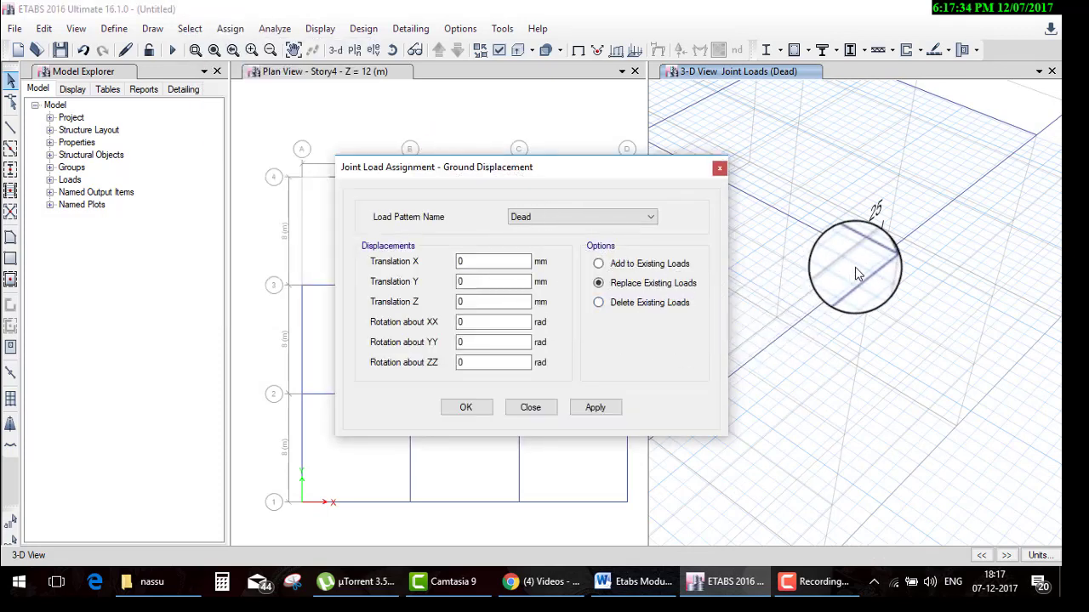
pyautogui.click(1048, 162)
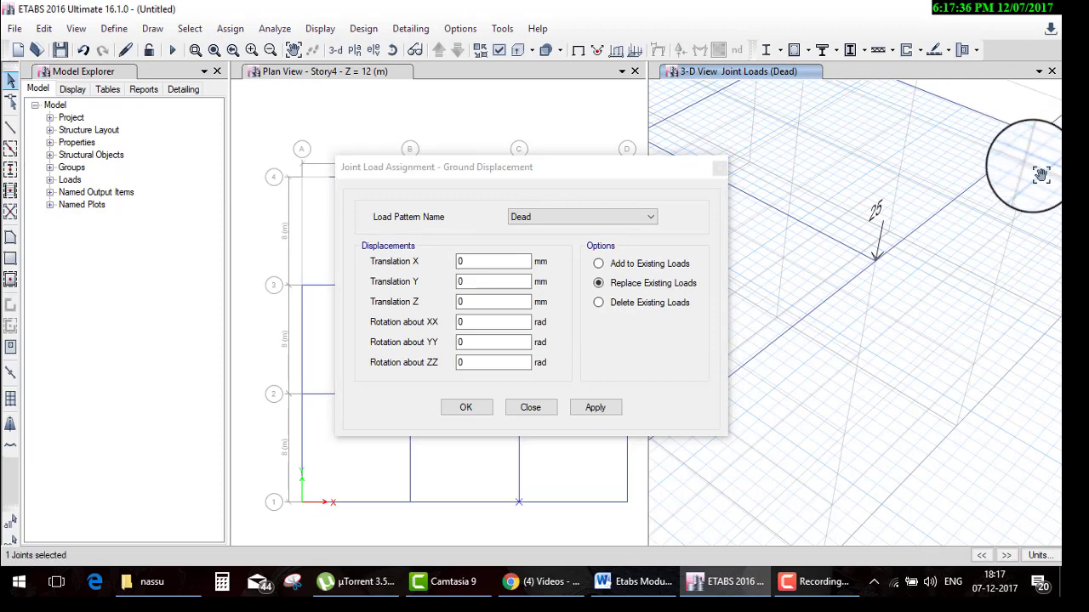
pyautogui.moveTo(1042, 175)
pyautogui.mouseDown(button='middle')
pyautogui.moveTo(936, 231)
pyautogui.moveTo(924, 199)
pyautogui.mouseUp(button='middle')
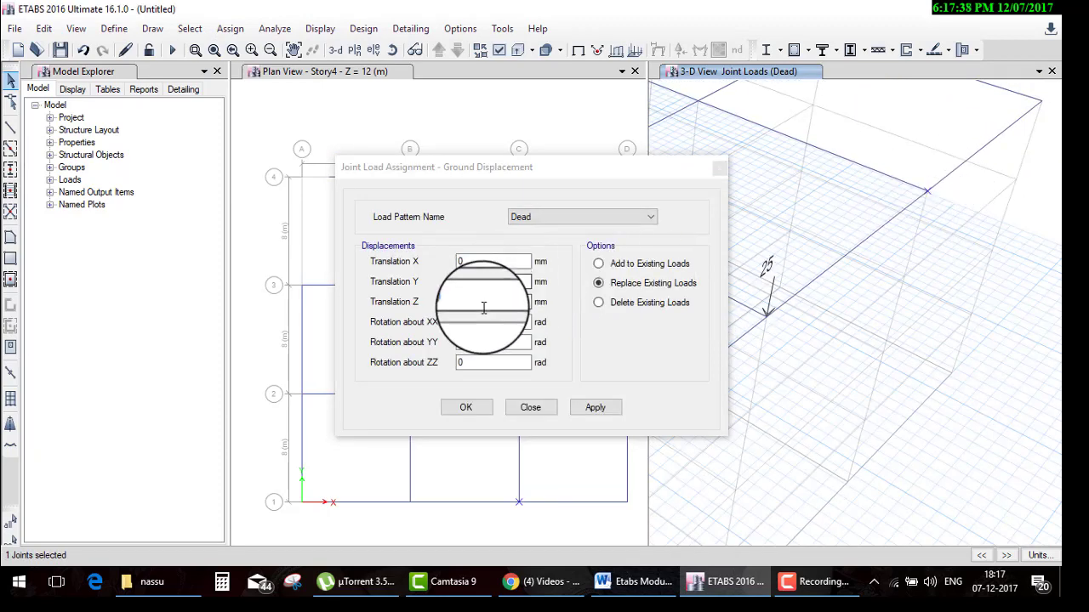
pyautogui.click(483, 305)
pyautogui.write('10')
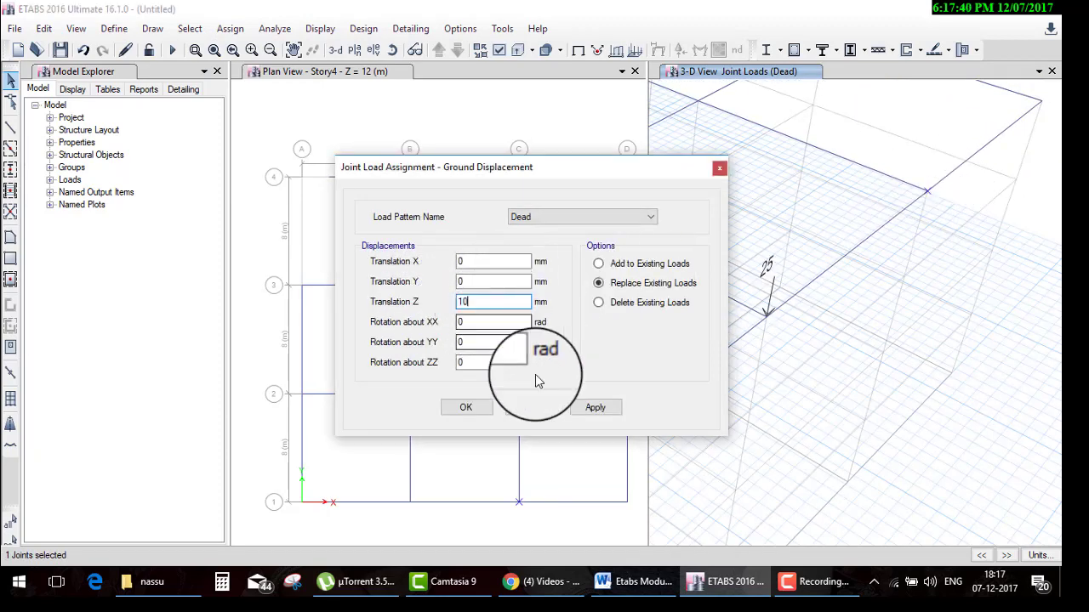
pyautogui.click(595, 407)
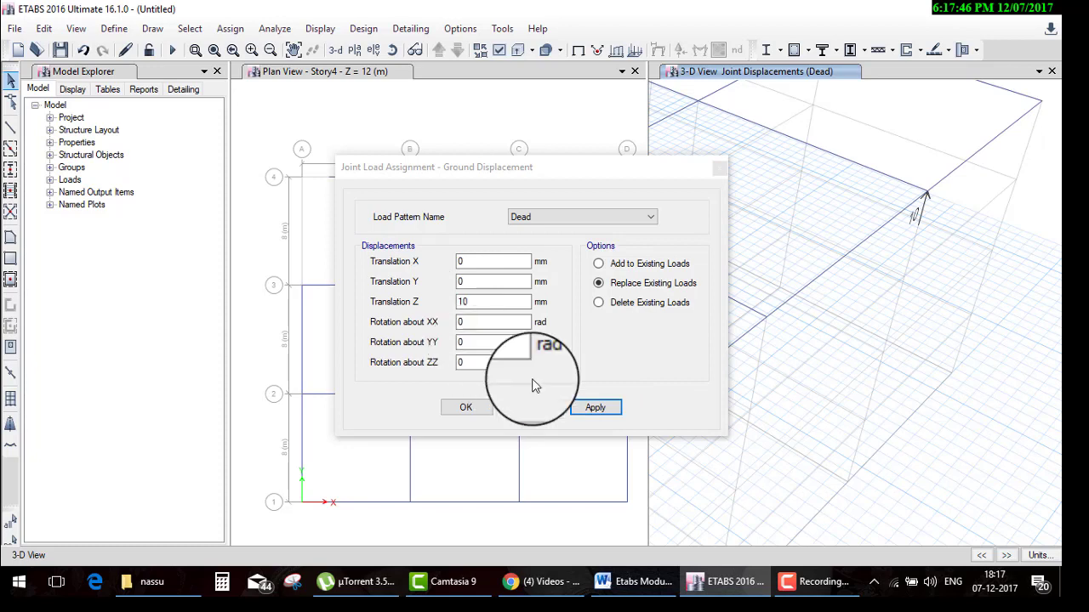
pyautogui.click(552, 225)
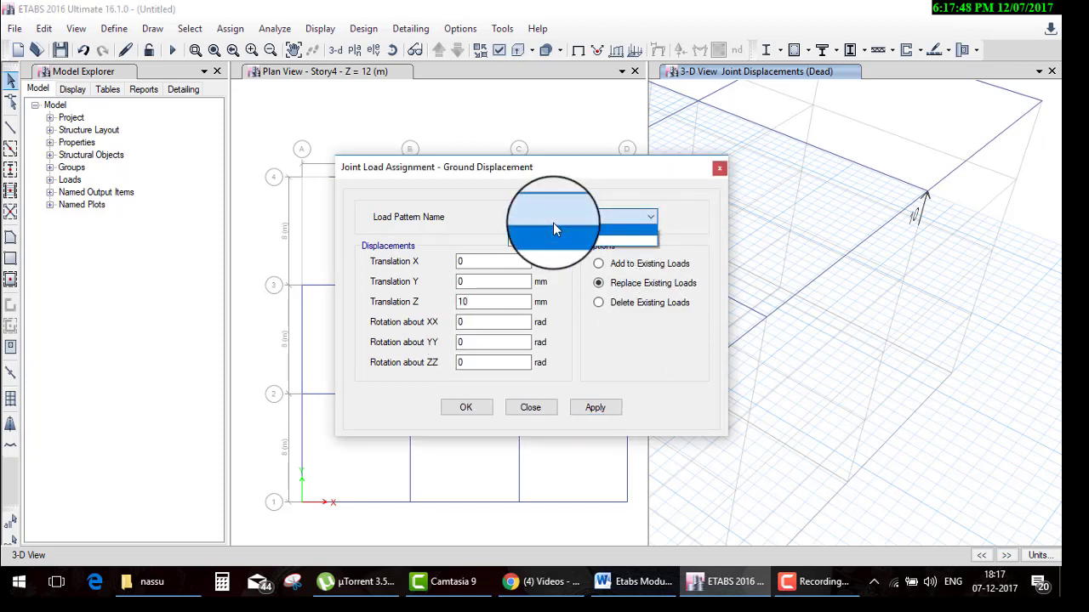
pyautogui.click(553, 224)
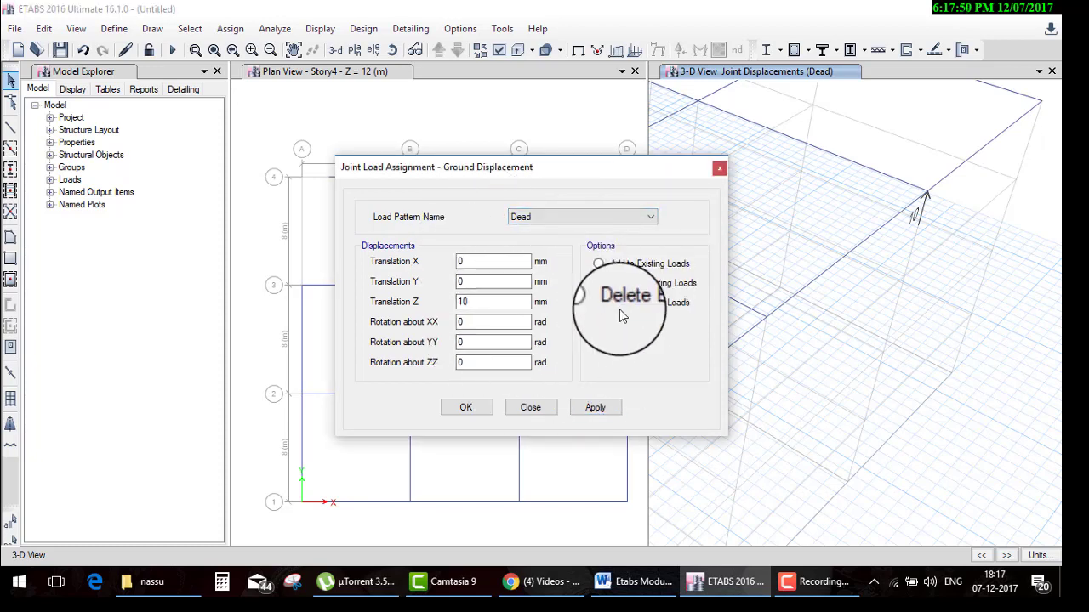
pyautogui.press('Return')
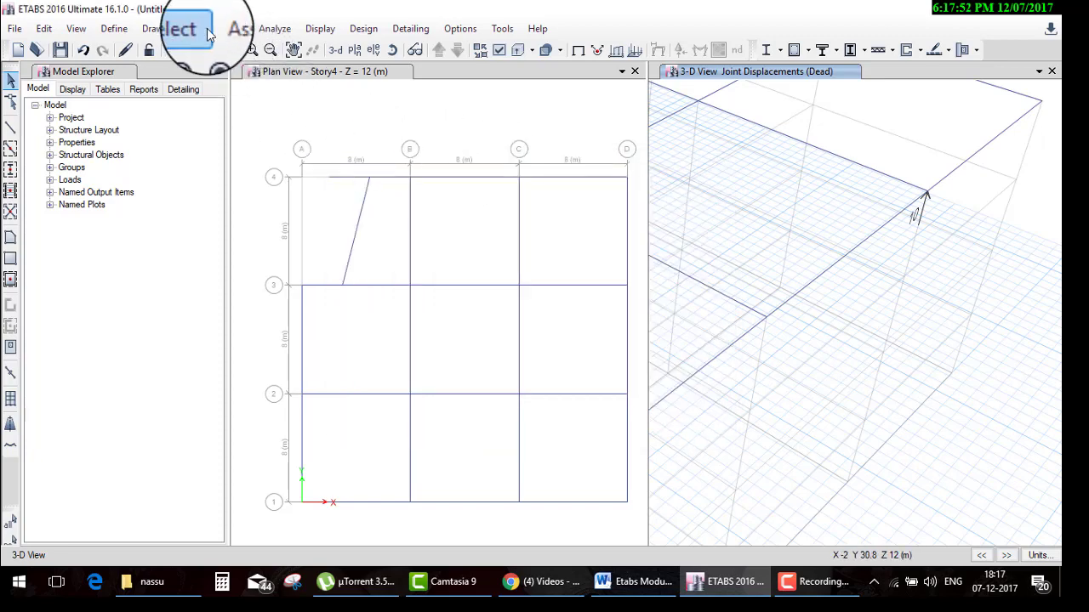
# Apply a 30 °C Dead temperature load to the joint at grid C-1
pyautogui.click(230, 29)
pyautogui.moveTo(263, 154)
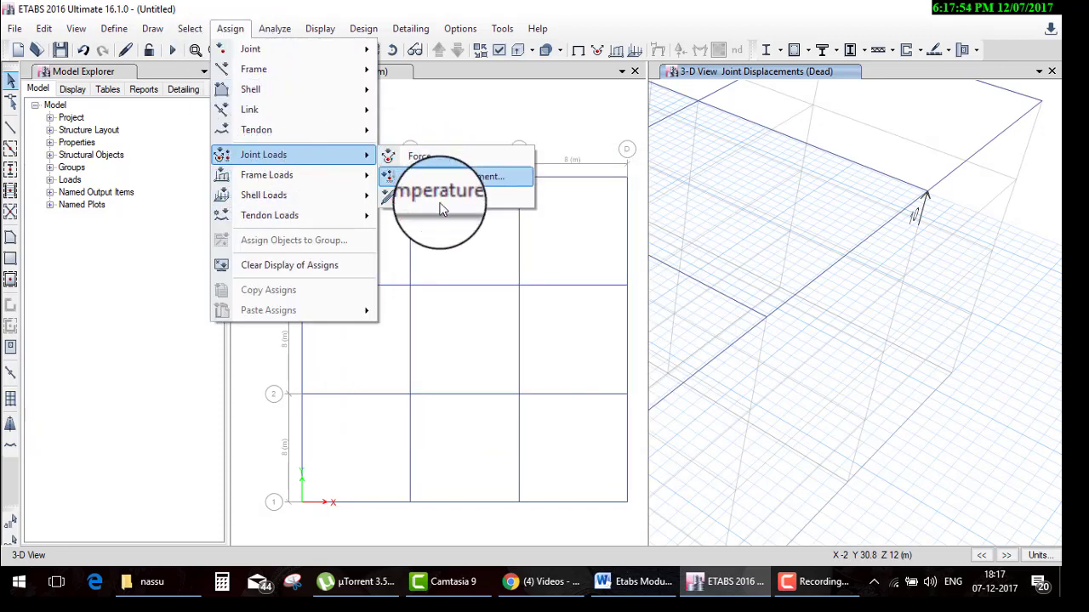
pyautogui.click(425, 197)
pyautogui.click(926, 193)
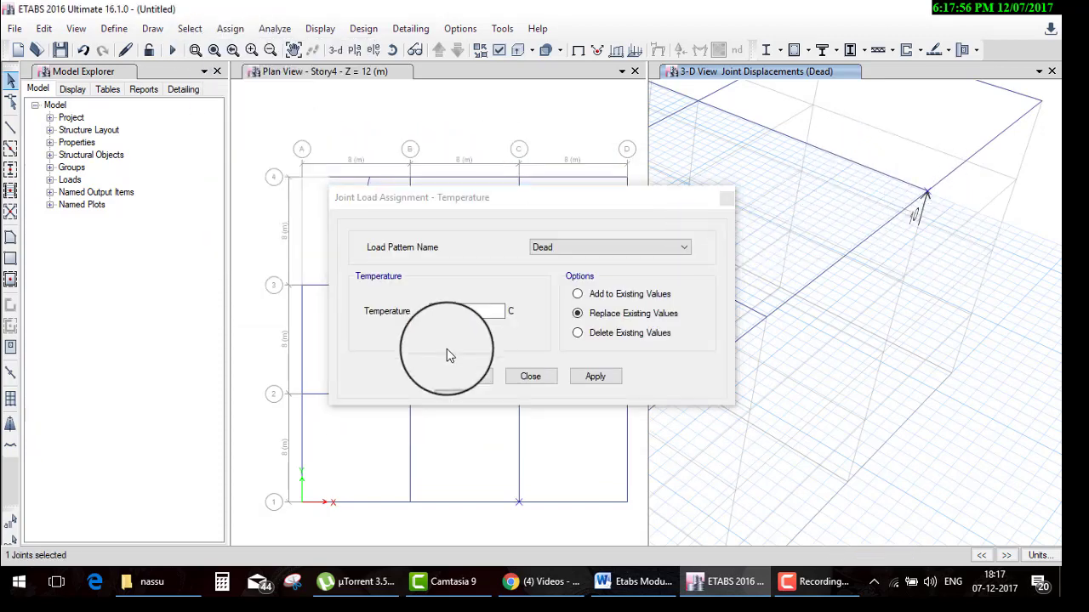
pyautogui.click(468, 312)
pyautogui.write('30')
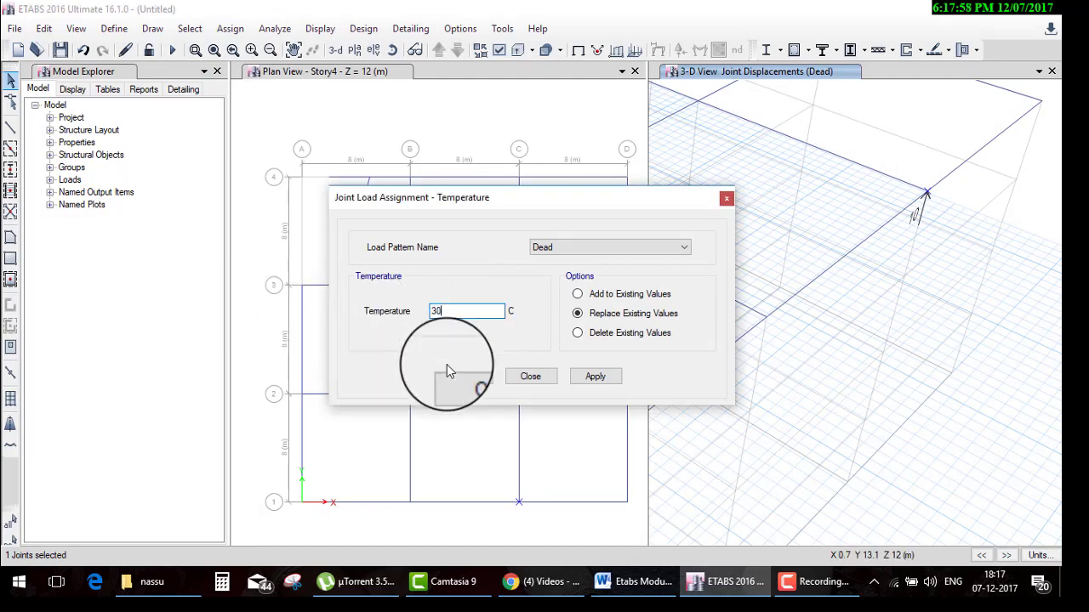
pyautogui.click(465, 378)
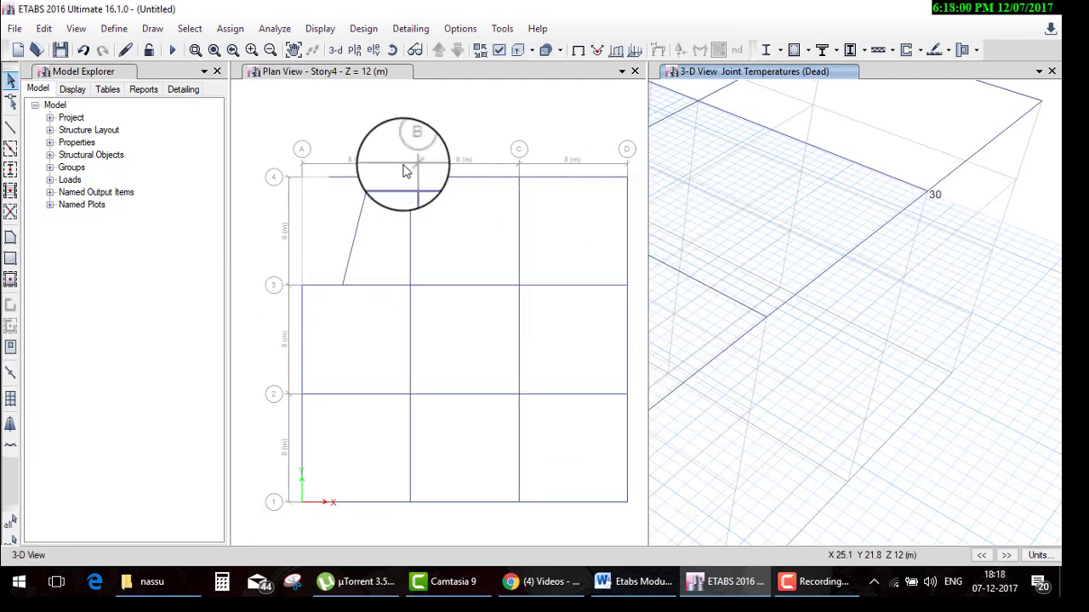
pyautogui.click(230, 28)
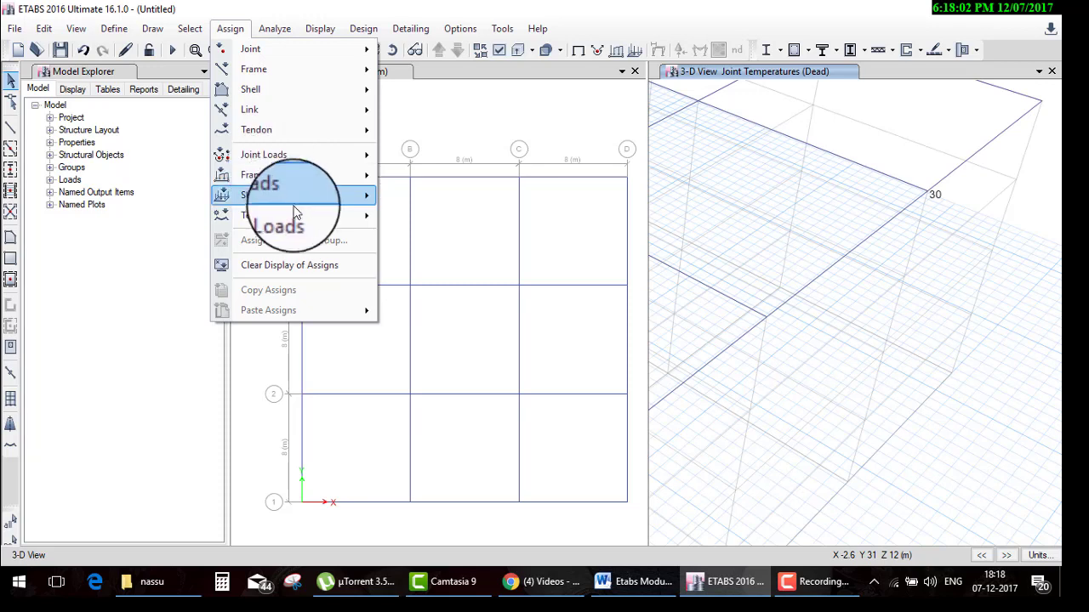
pyautogui.moveTo(263, 195)
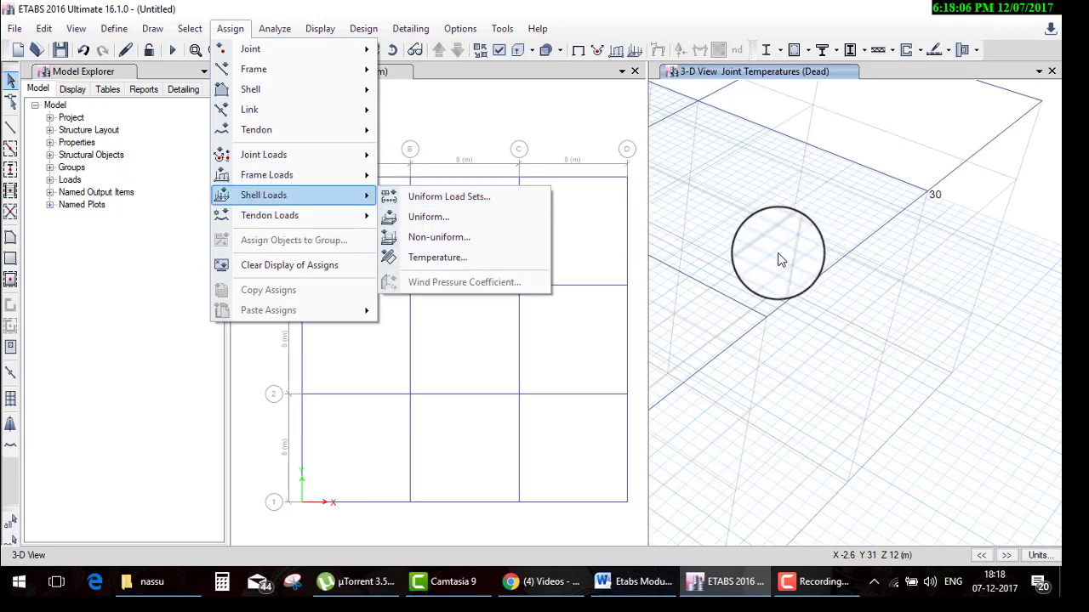
# Draw Slab1 in Story4 bay C-D/2-3 with Quick Draw Area and select it in 3-D
pyautogui.click(584, 154)
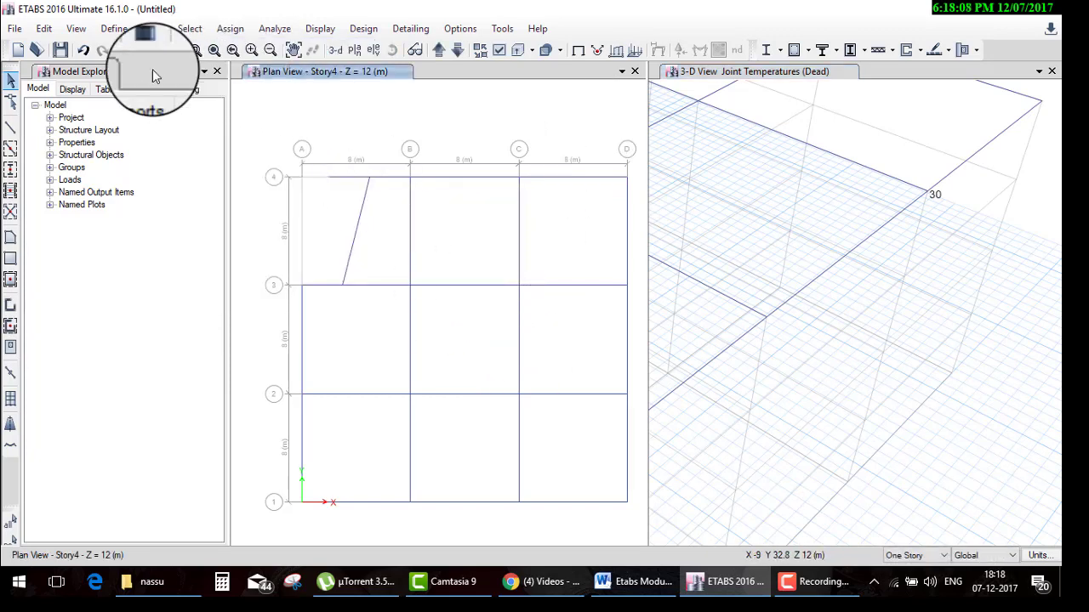
pyautogui.click(10, 279)
pyautogui.click(574, 331)
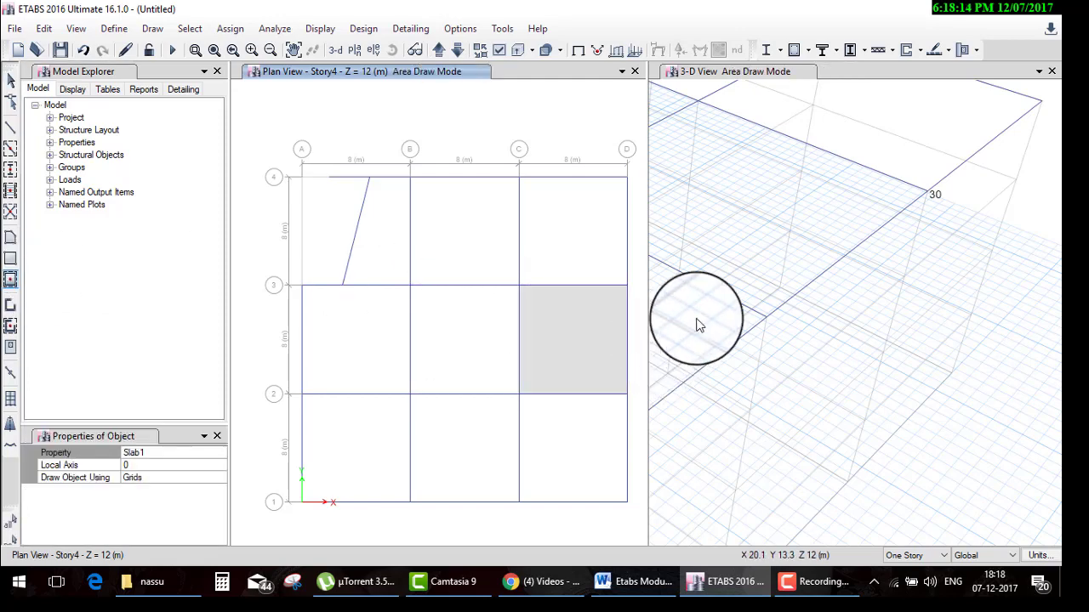
pyautogui.press('Escape')
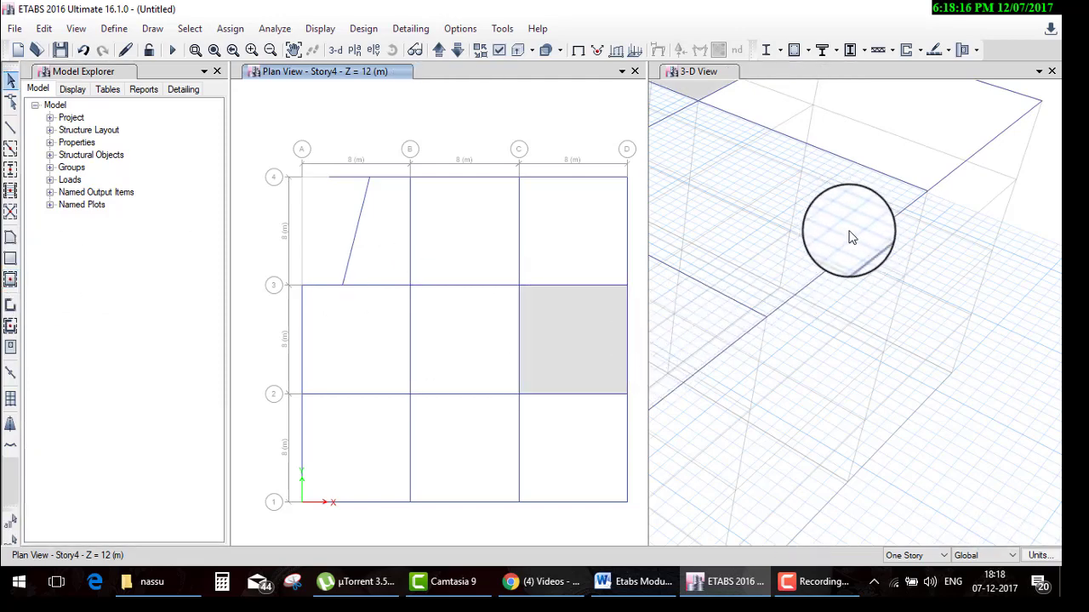
pyautogui.keyDown('shift'); pyautogui.moveTo(855, 253); pyautogui.dragTo(797, 251, button='middle'); pyautogui.keyUp('shift')
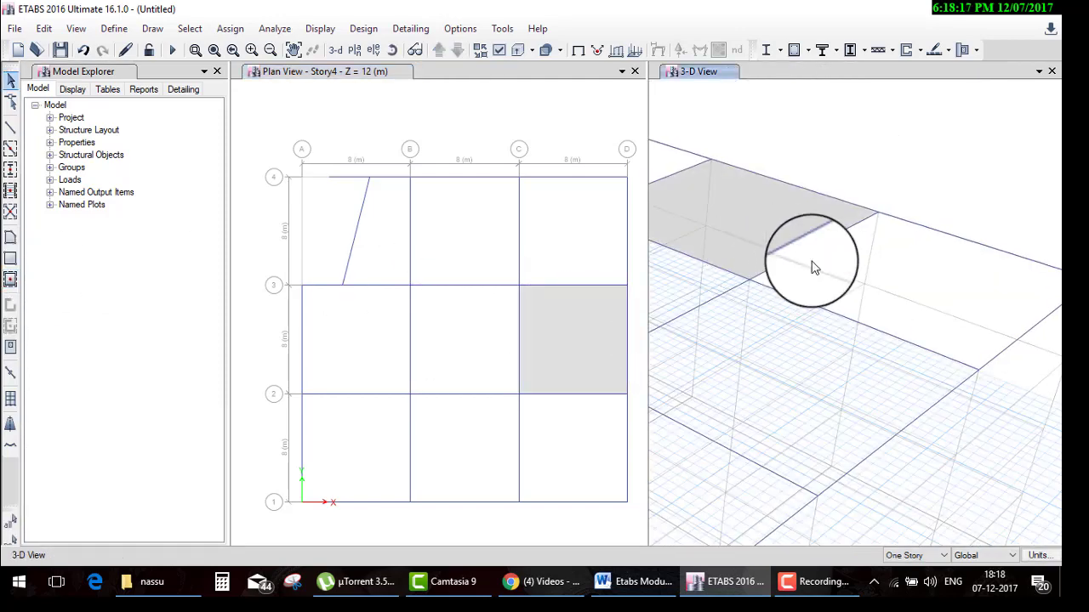
pyautogui.click(763, 251)
pyautogui.click(227, 28)
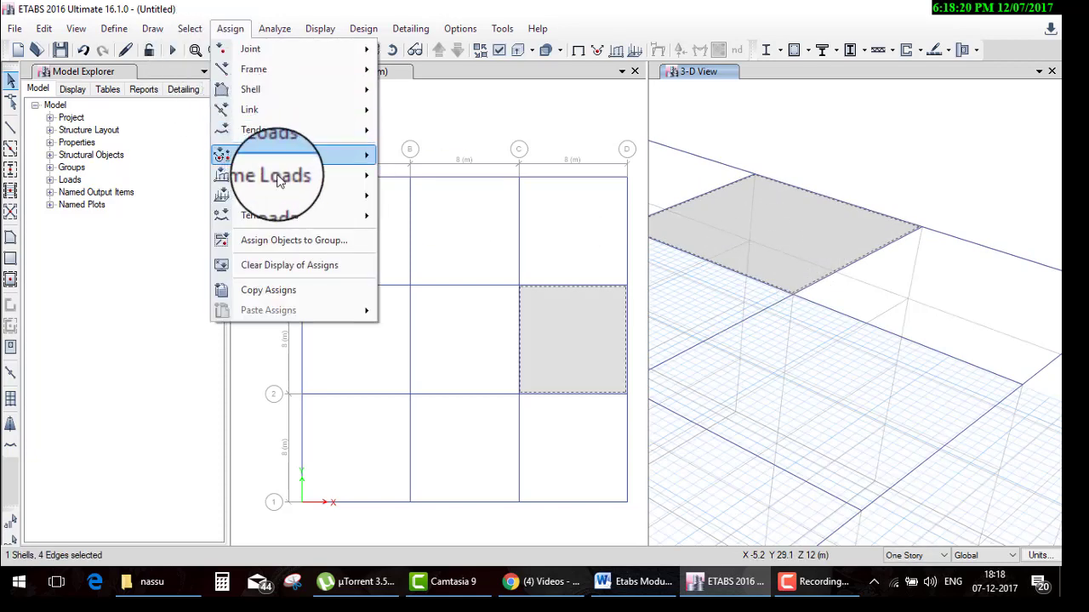
pyautogui.moveTo(264, 195)
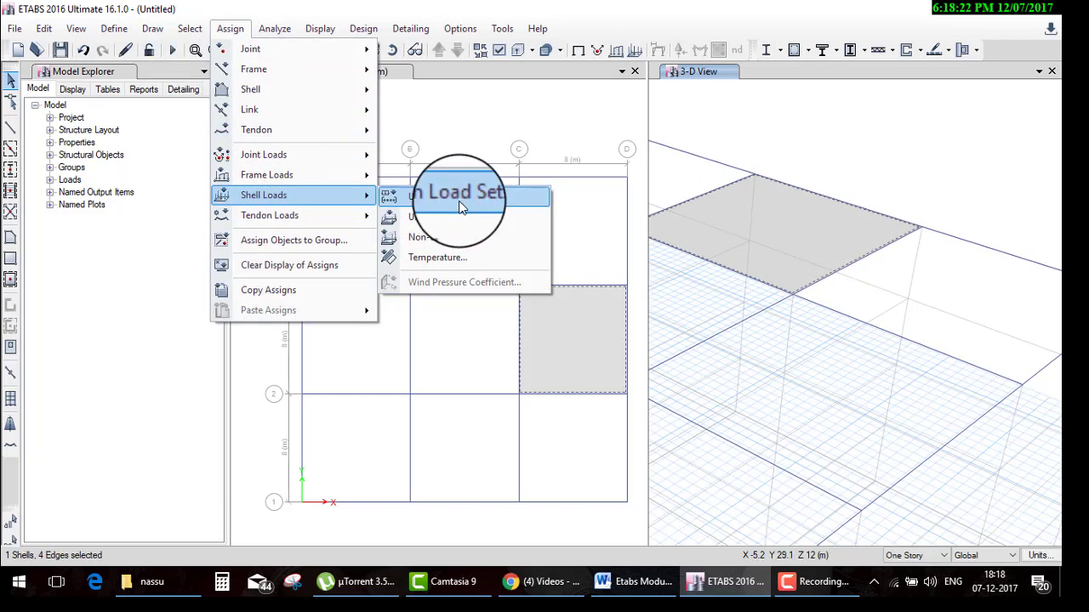
# Define ULoadSet1 with a Dead row of 0 kN/m² and assign it to the Story4 slab
pyautogui.click(461, 201)
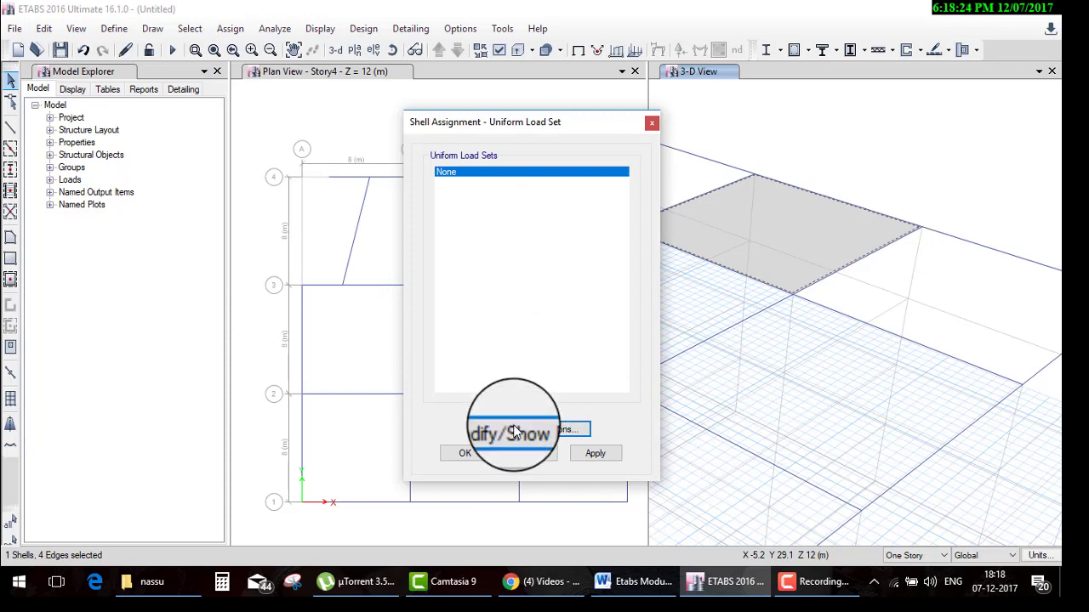
pyautogui.click(554, 430)
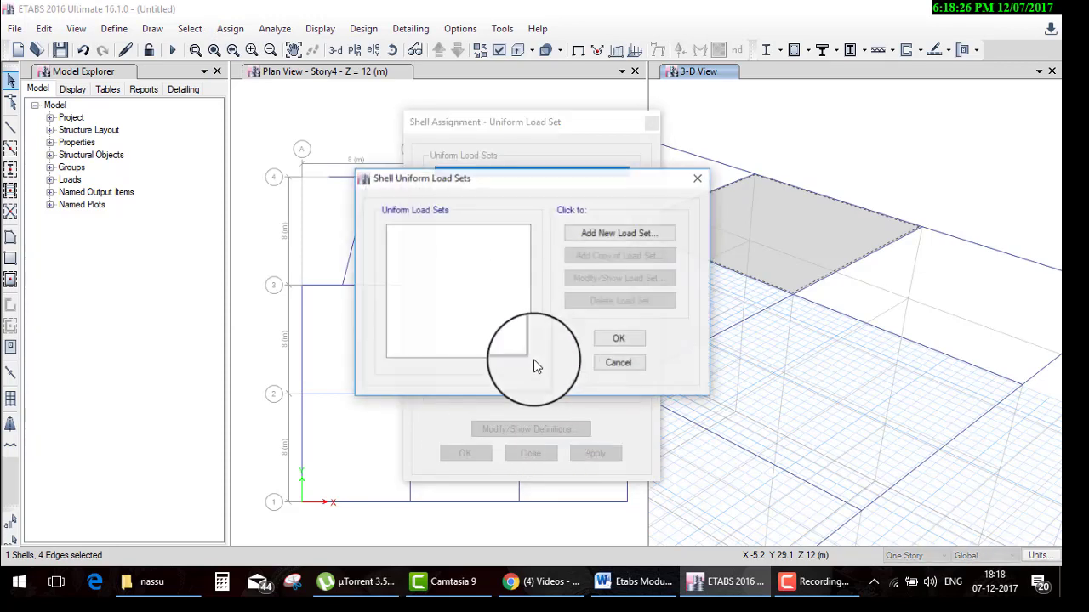
pyautogui.click(620, 234)
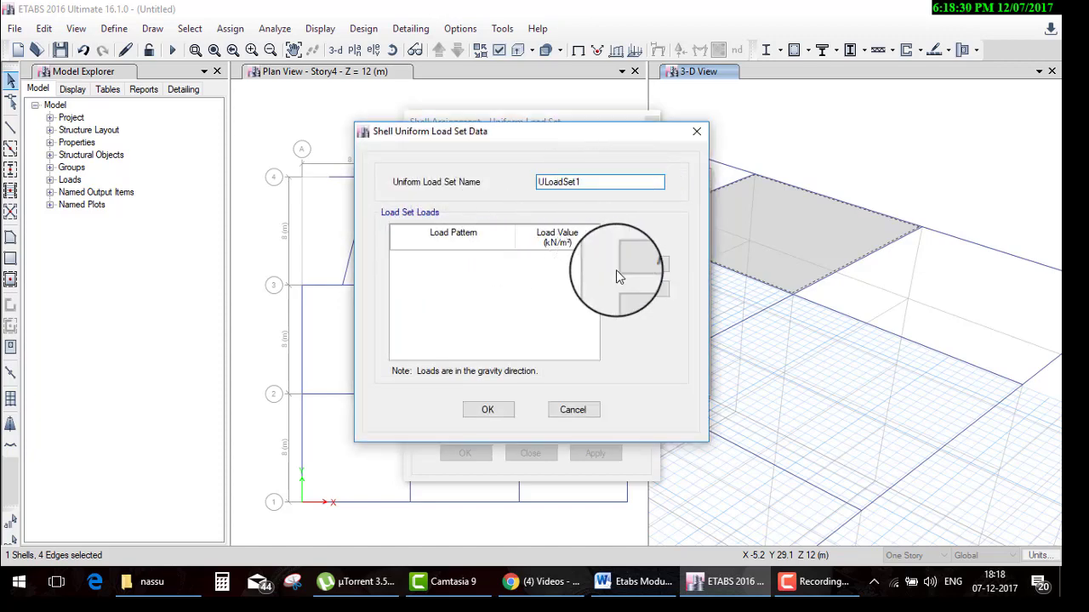
pyautogui.click(642, 263)
pyautogui.click(567, 262)
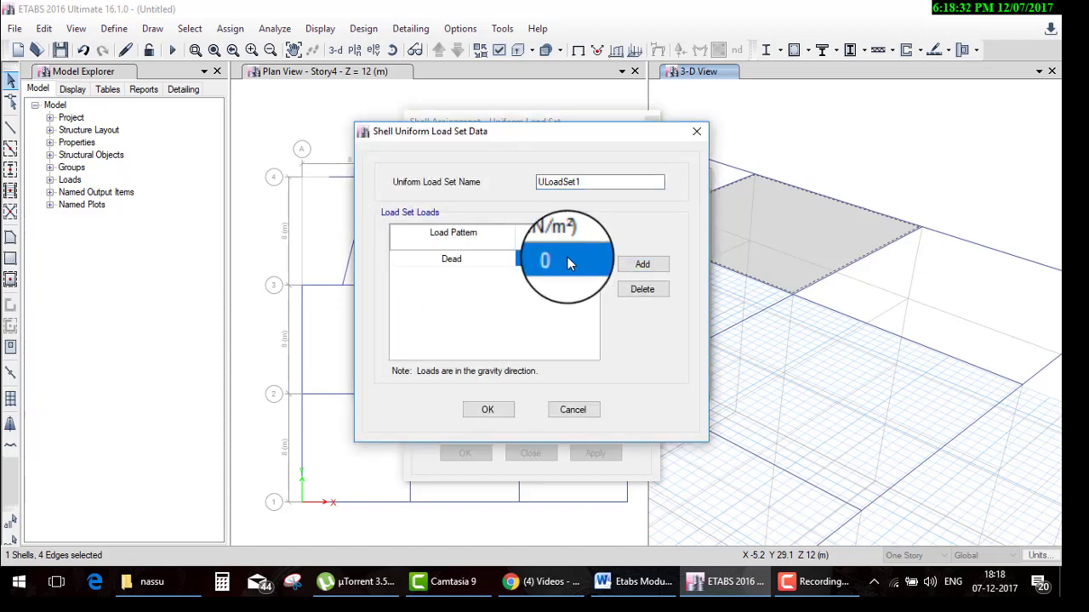
pyautogui.click(483, 411)
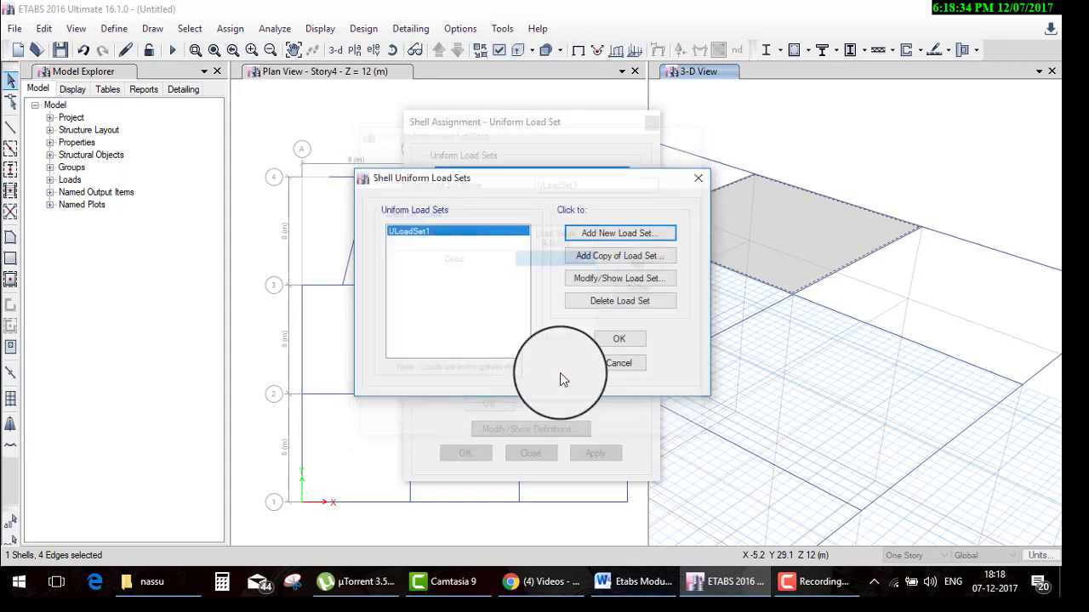
pyautogui.click(608, 336)
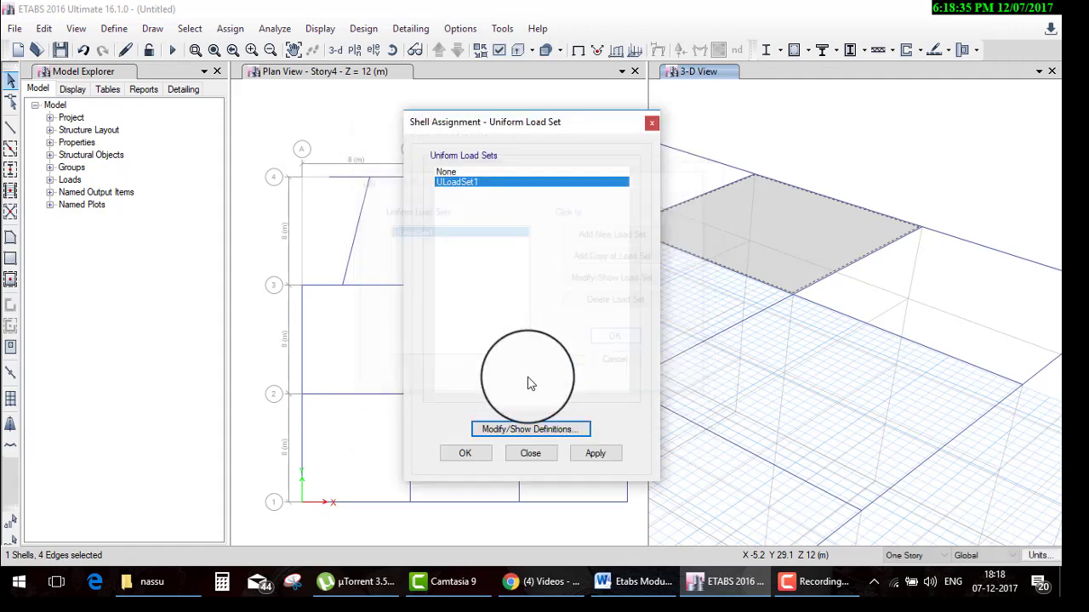
pyautogui.click(477, 454)
pyautogui.scroll(2, 774, 229)
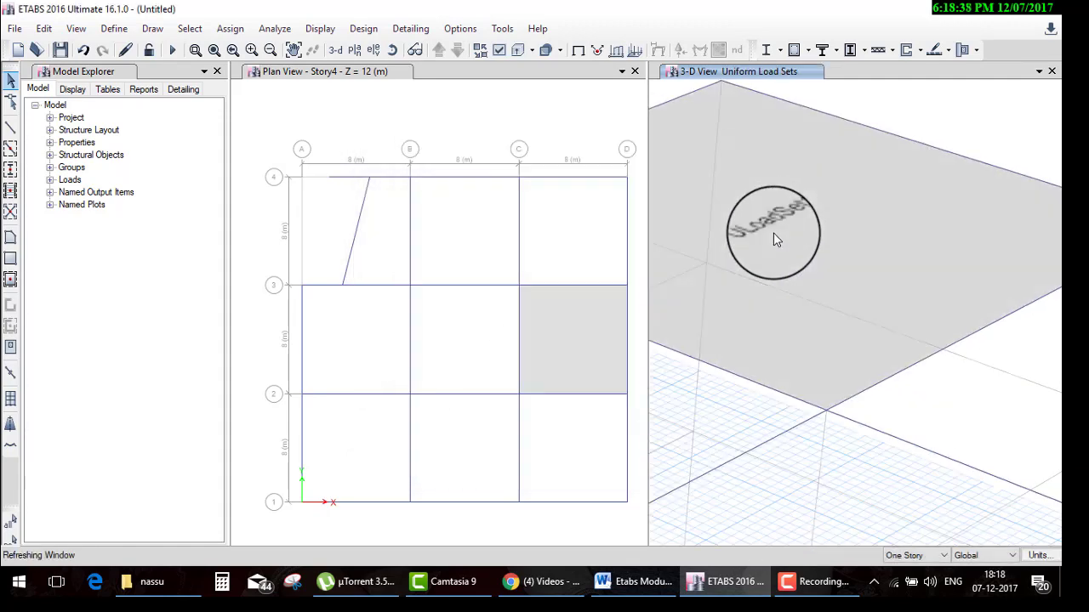
pyautogui.scroll(-2, 776, 239)
pyautogui.scroll(-1, 700, 212)
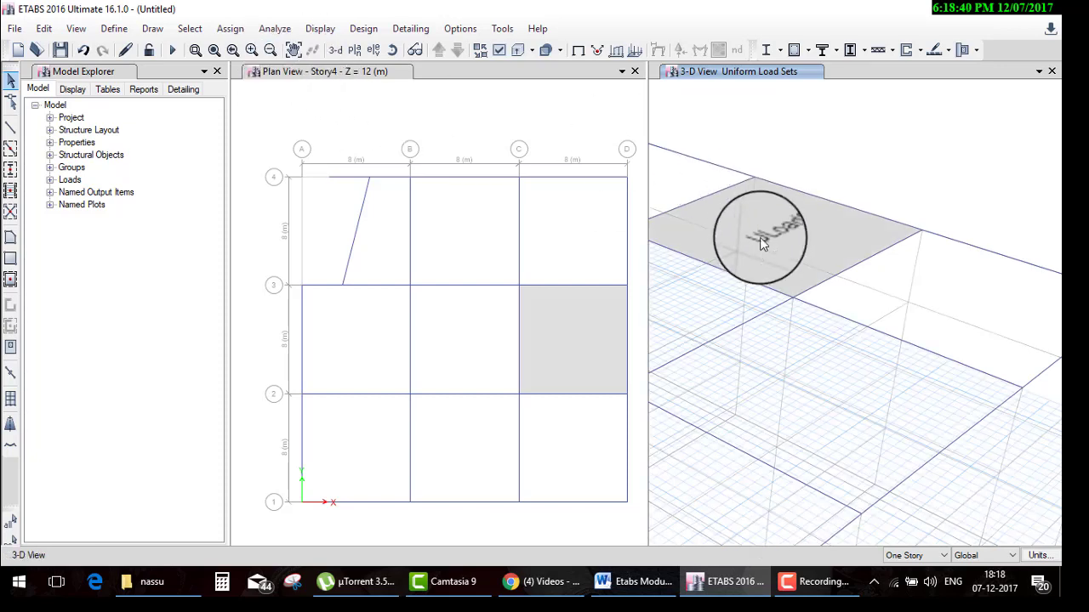
# Select the loaded corner slab and bring up the uniform load set definitions
pyautogui.click(838, 262)
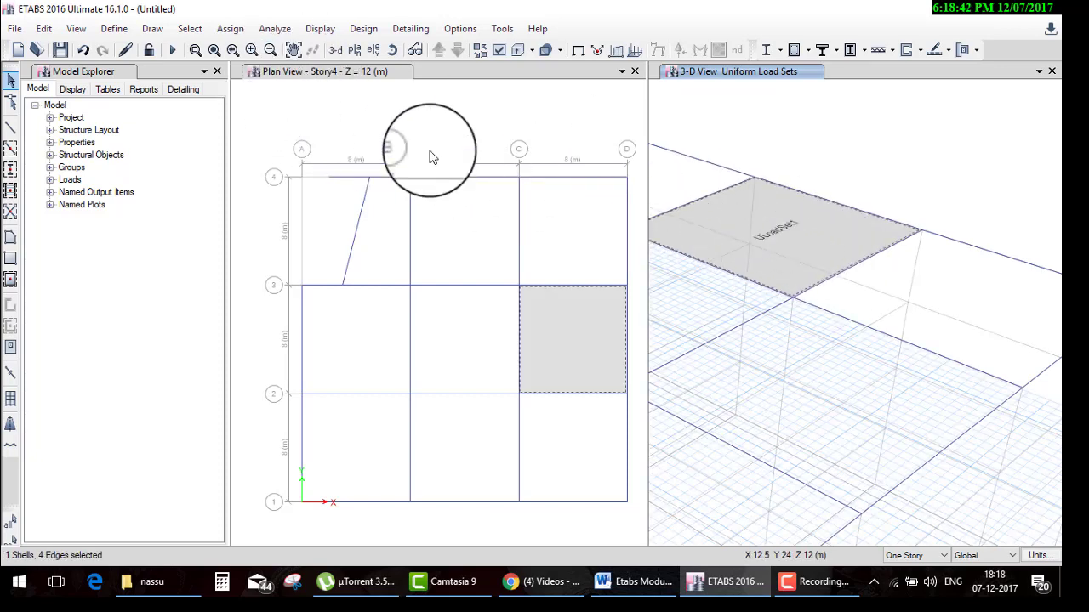
pyautogui.click(229, 28)
pyautogui.moveTo(289, 195)
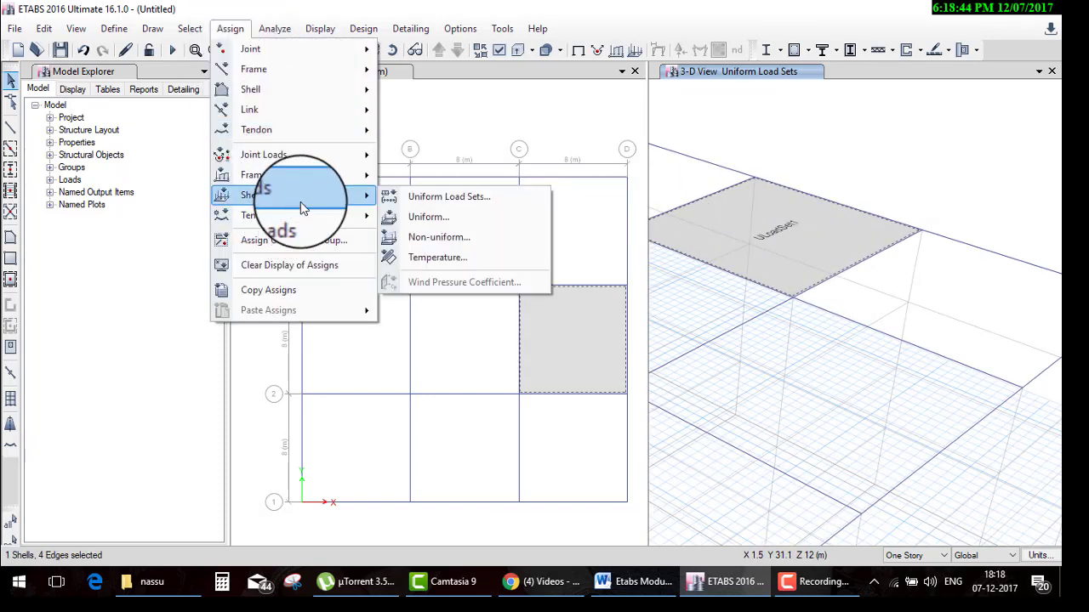
pyautogui.click(435, 199)
pyautogui.click(543, 425)
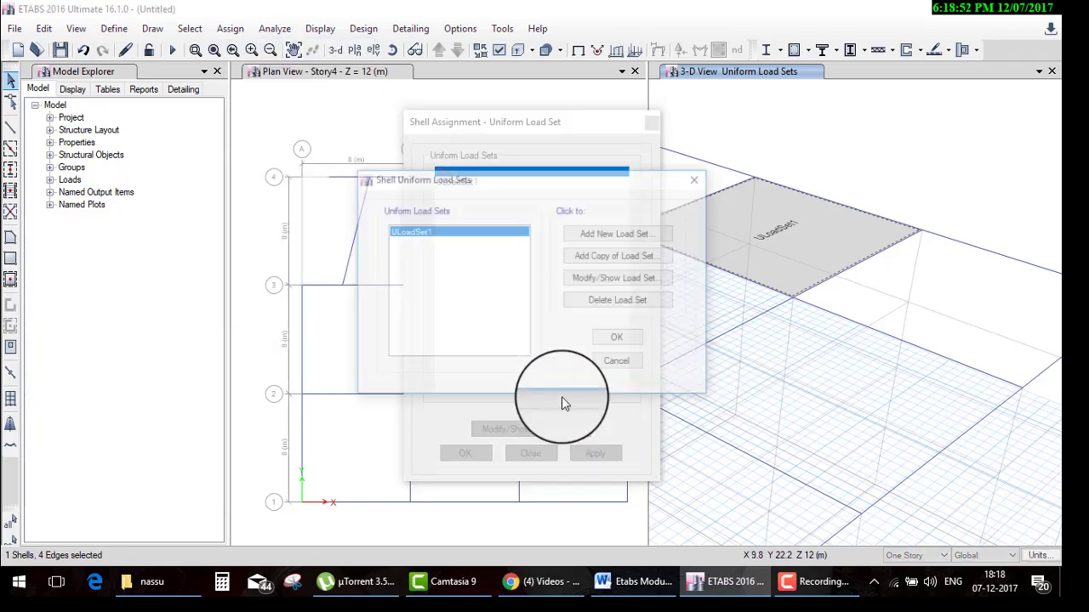
# Create a second load set ULoadSet2 with a Dead row, then return to the ETABS model
pyautogui.click(655, 239)
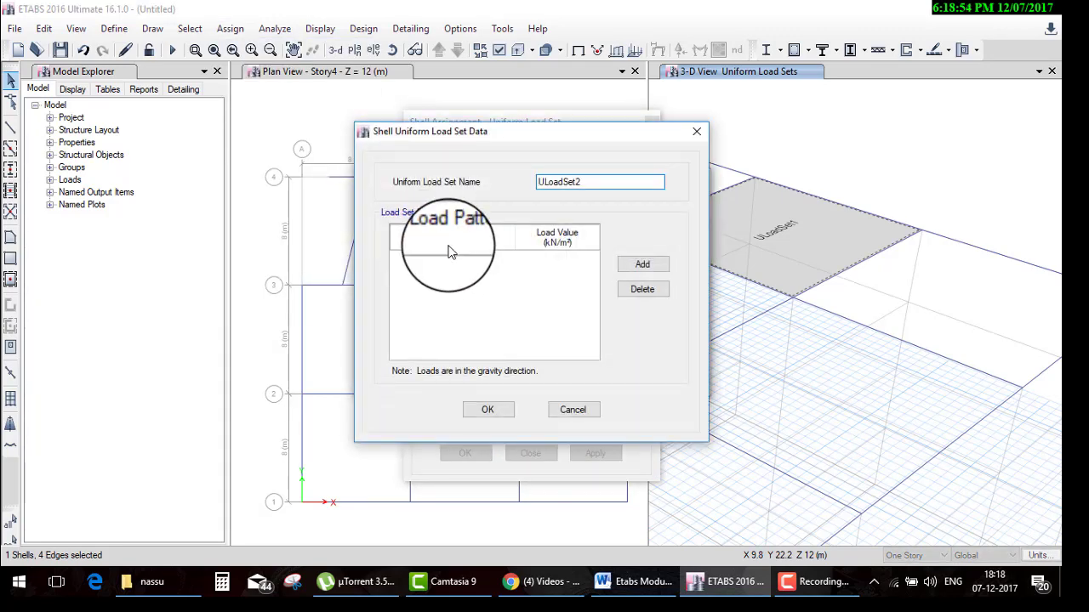
pyautogui.click(643, 265)
pyautogui.click(499, 265)
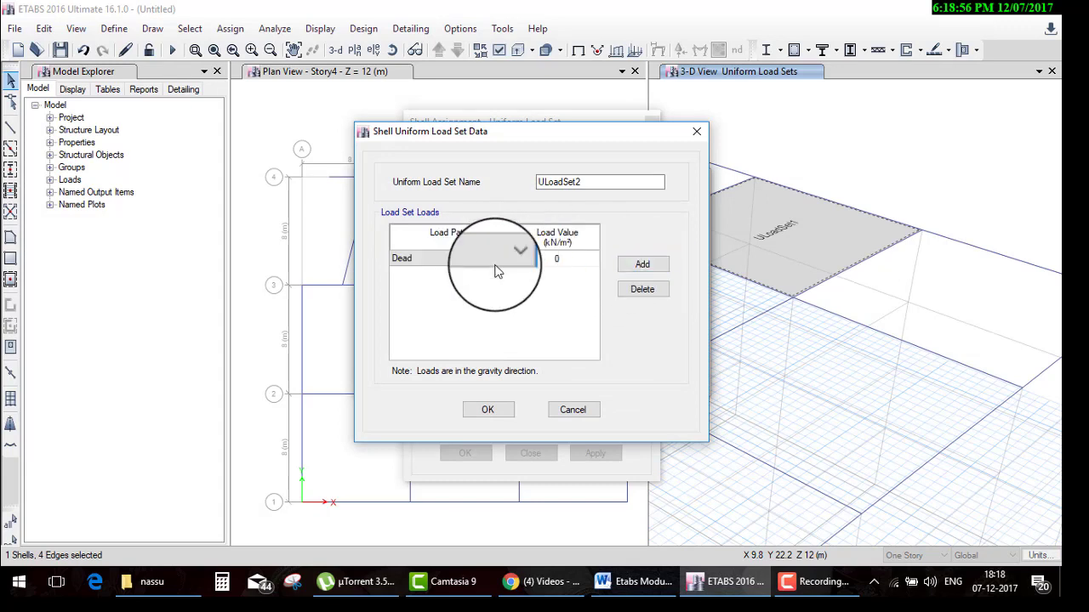
pyautogui.click(500, 264)
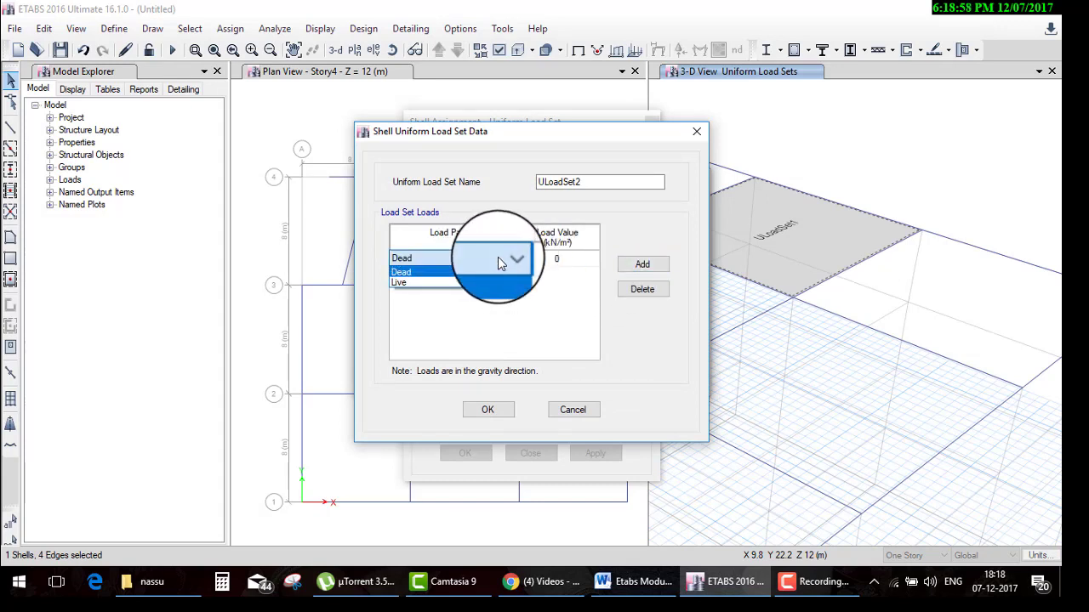
pyautogui.click(591, 264)
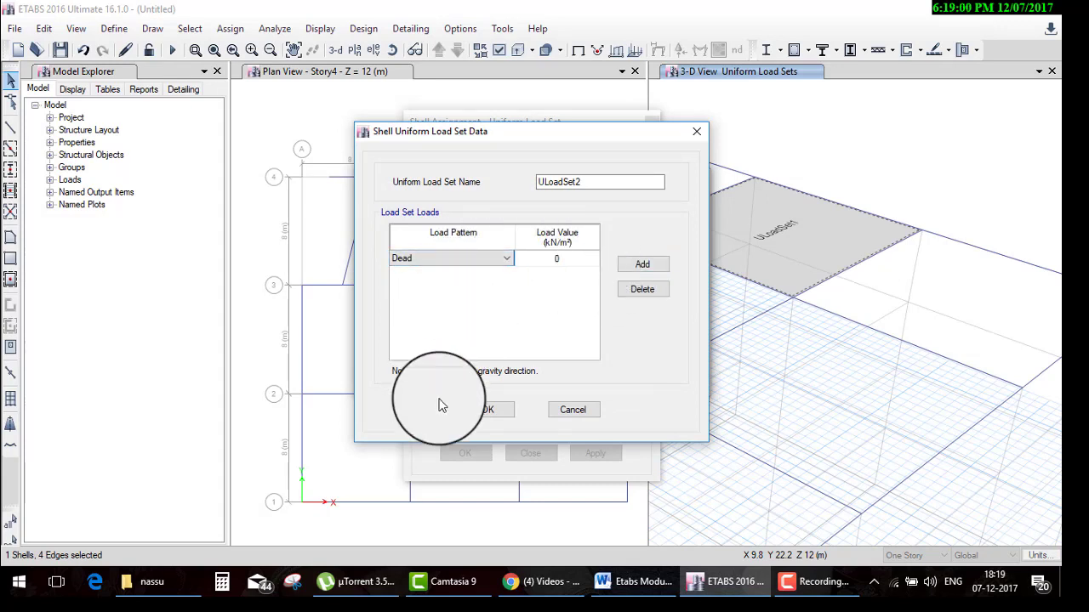
pyautogui.click(488, 409)
pyautogui.click(627, 349)
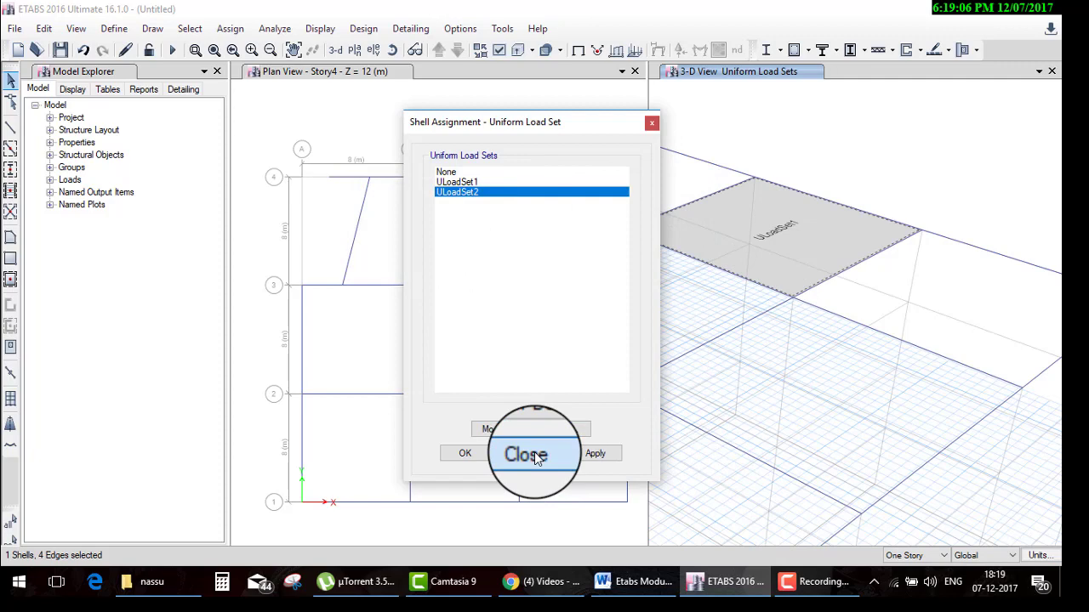
pyautogui.click(530, 453)
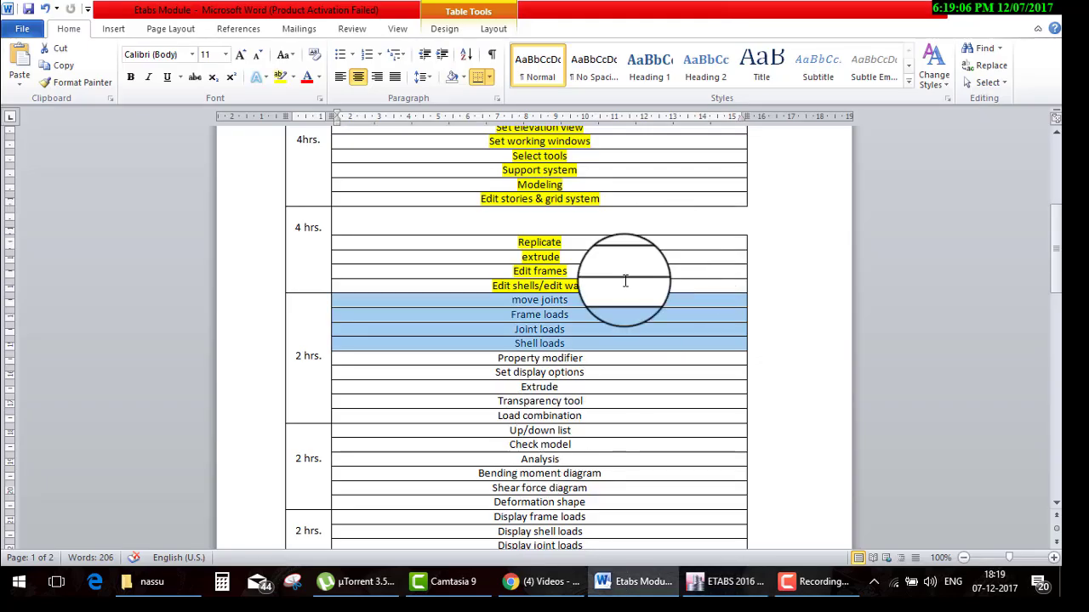
pyautogui.click(730, 582)
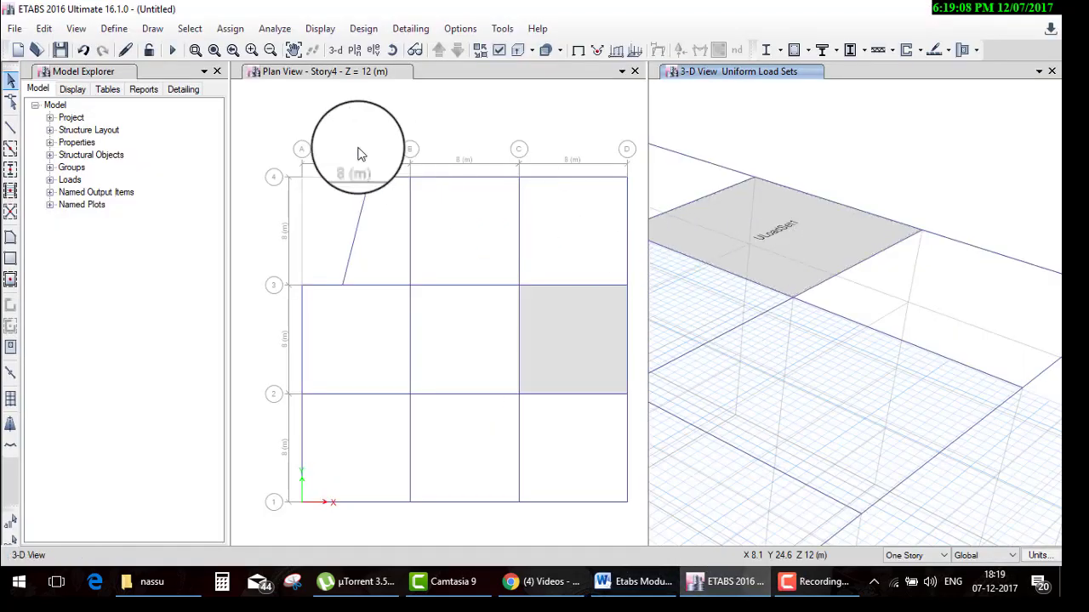
# Assign a 32 kN/m² Dead gravity uniform load to the Story4 slab, replacing existing loads
pyautogui.click(230, 28)
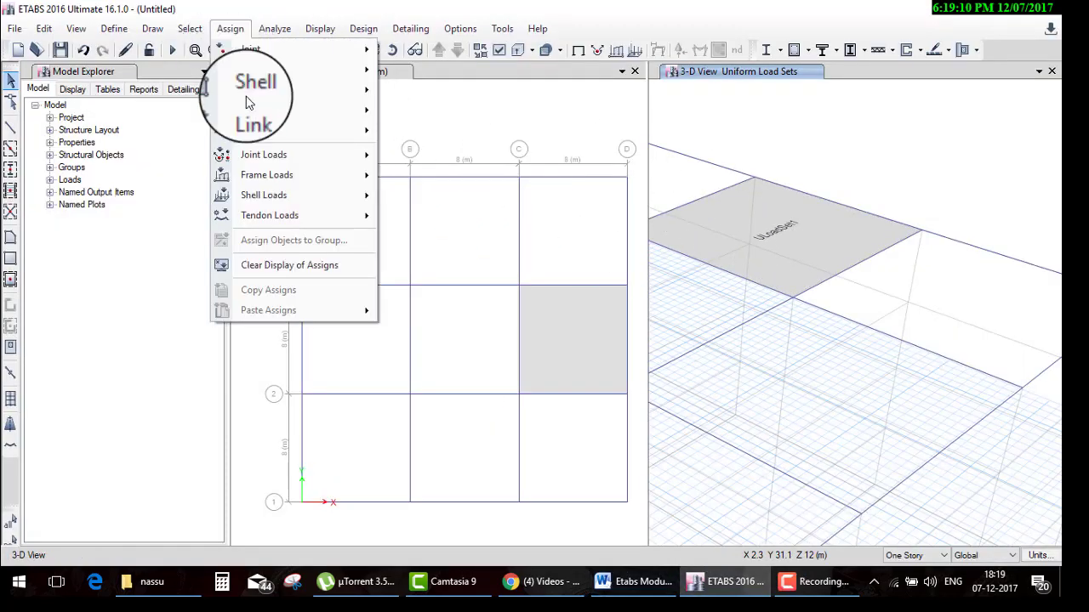
pyautogui.click(443, 215)
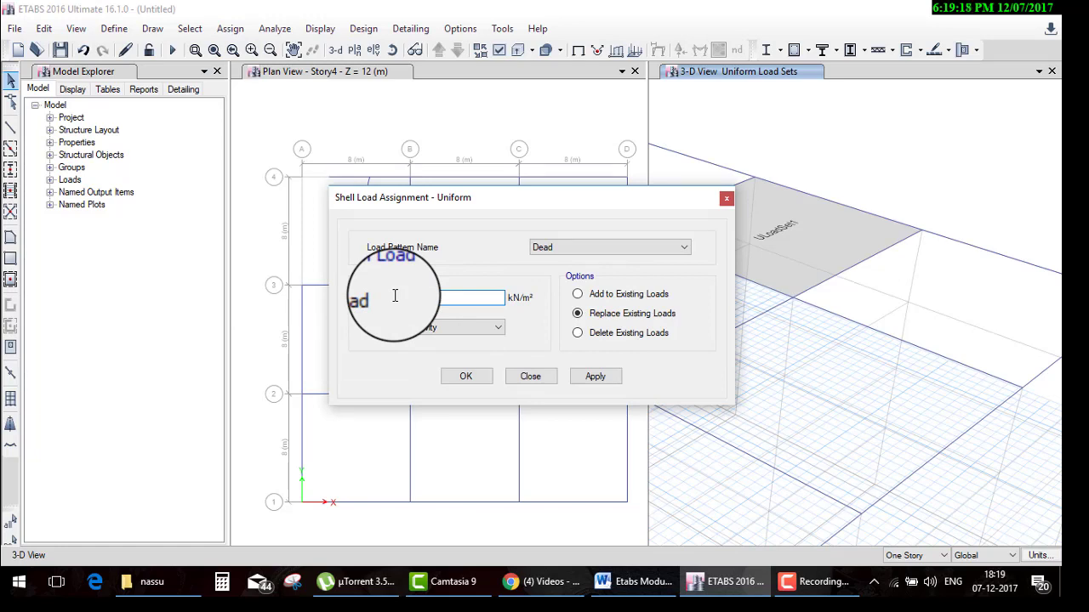
pyautogui.write('32')
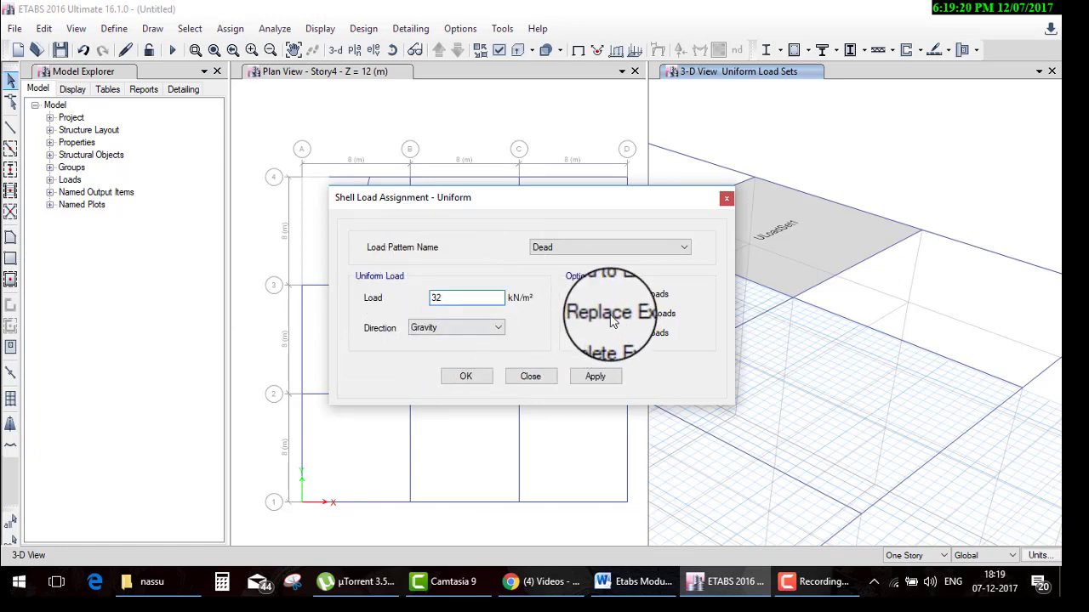
pyautogui.click(475, 377)
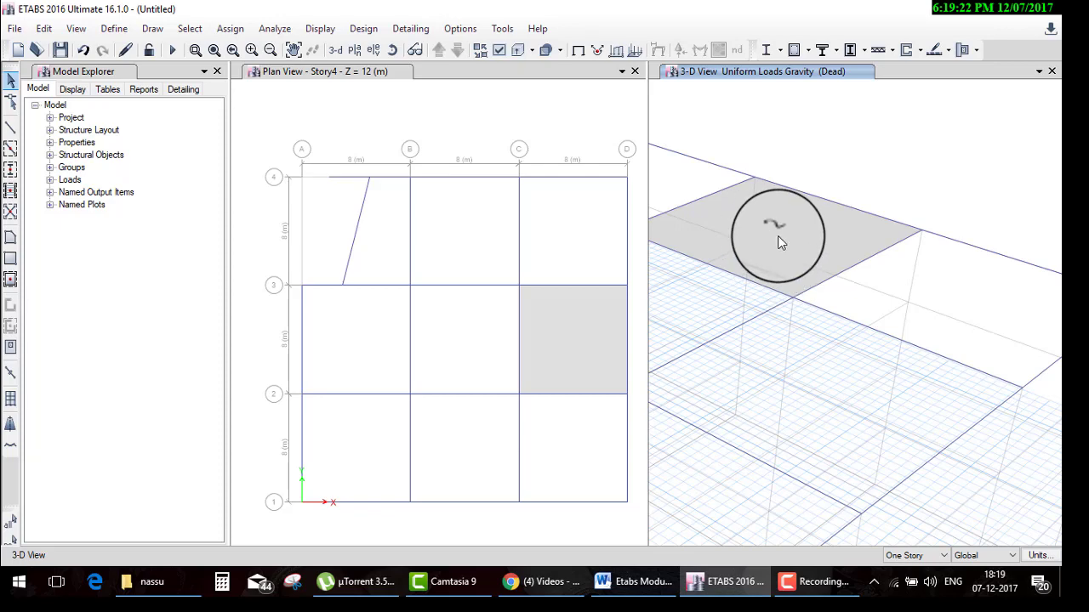
pyautogui.scroll(2, 777, 235)
pyautogui.scroll(1, 753, 233)
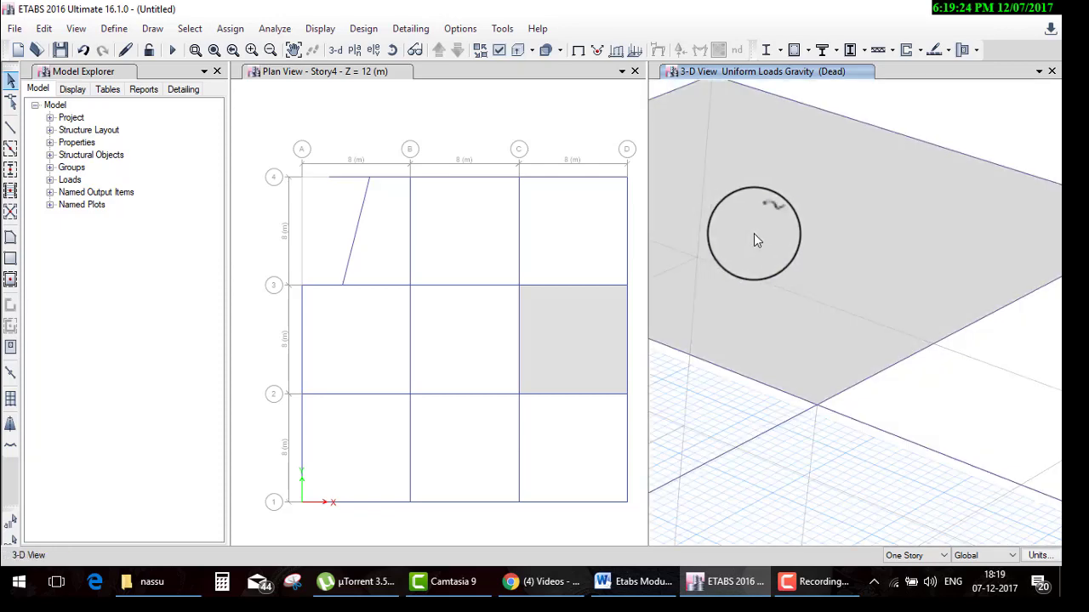
# Reselect the slab and review its uniform shell load settings without changes
pyautogui.click(754, 234)
pyautogui.click(229, 29)
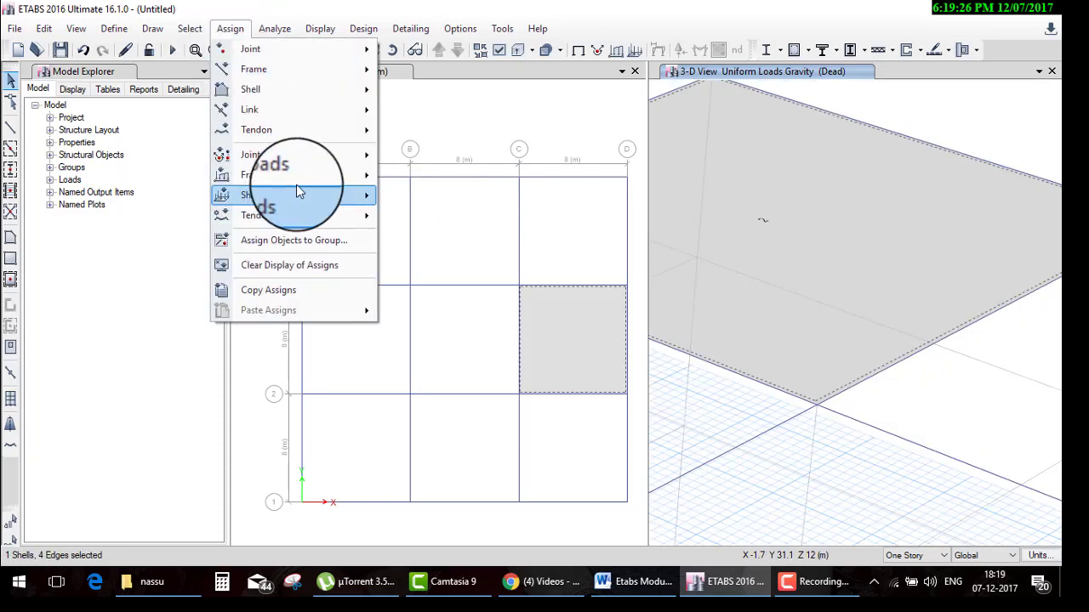
pyautogui.click(422, 208)
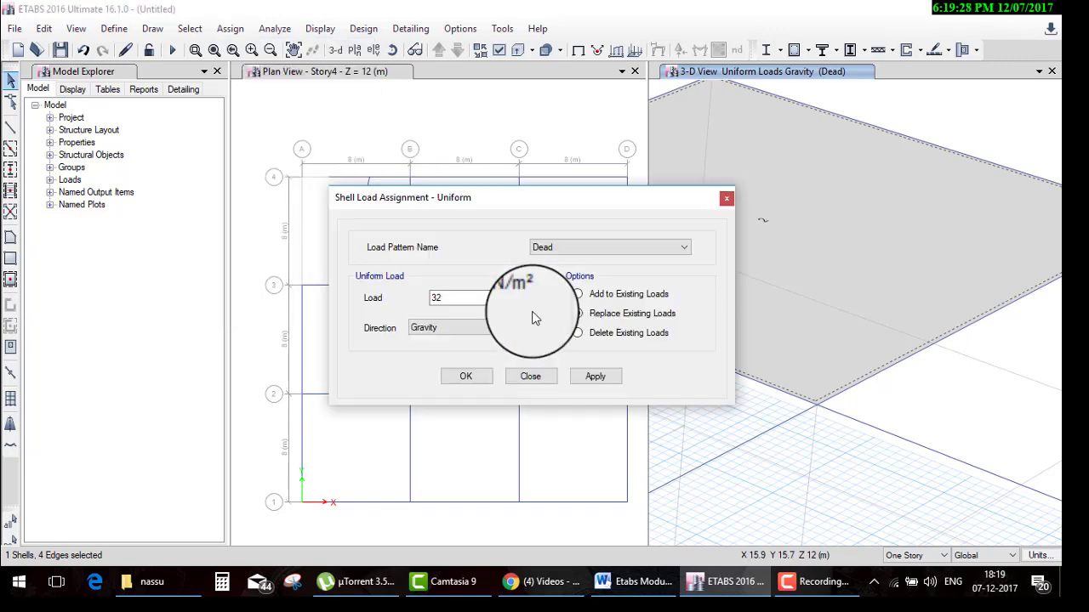
pyautogui.moveTo(587, 198); pyautogui.dragTo(424, 182)
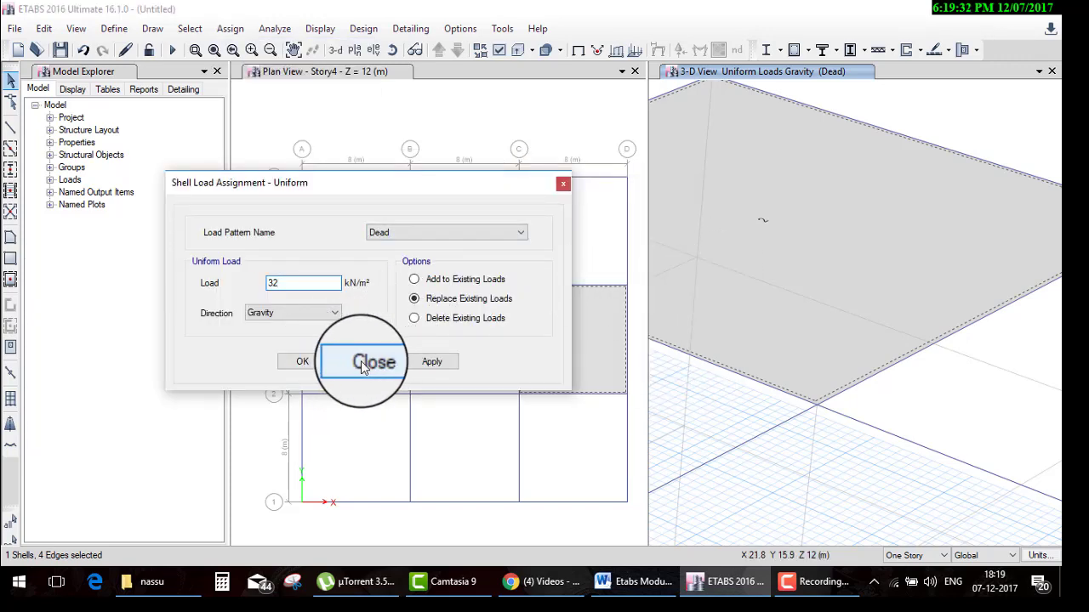
pyautogui.click(307, 363)
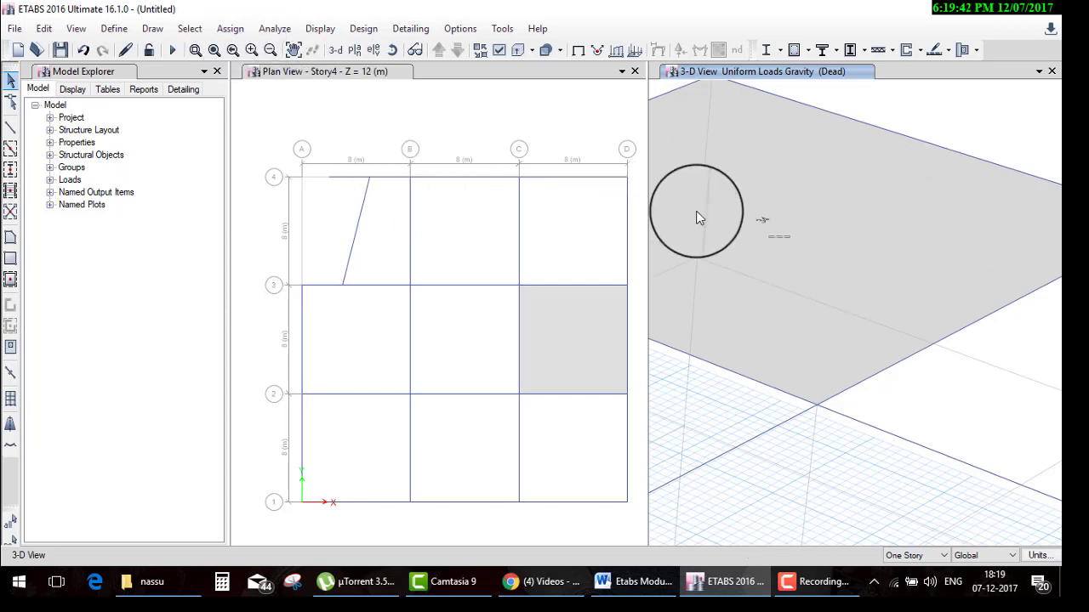
pyautogui.click(829, 246)
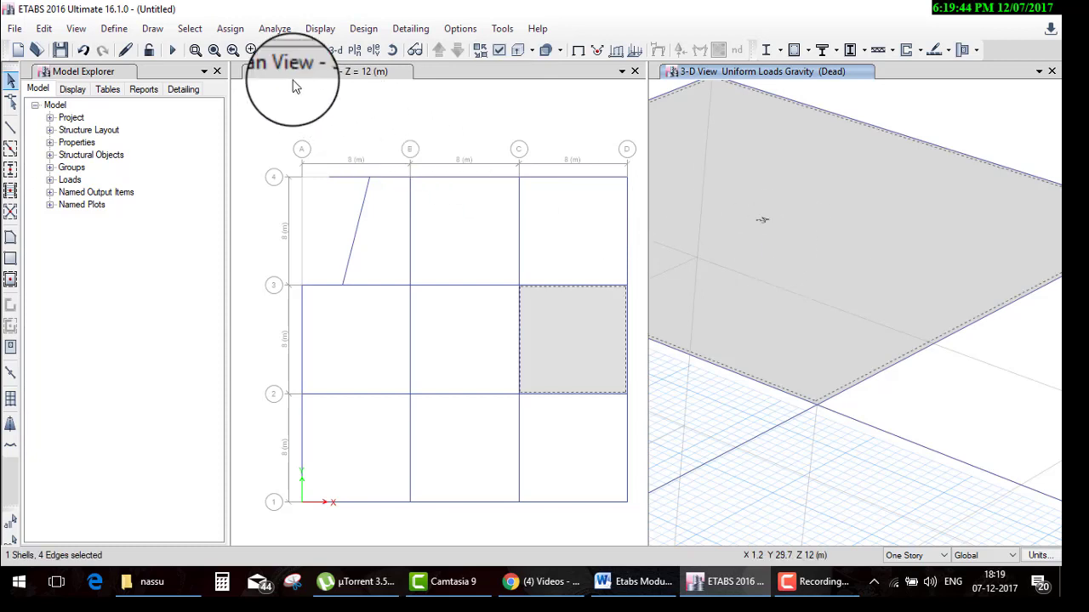
# Apply a non-uniform Dead gravity load with A=2, B=2, C=10, D=10 to the Story4 slab
pyautogui.click(230, 28)
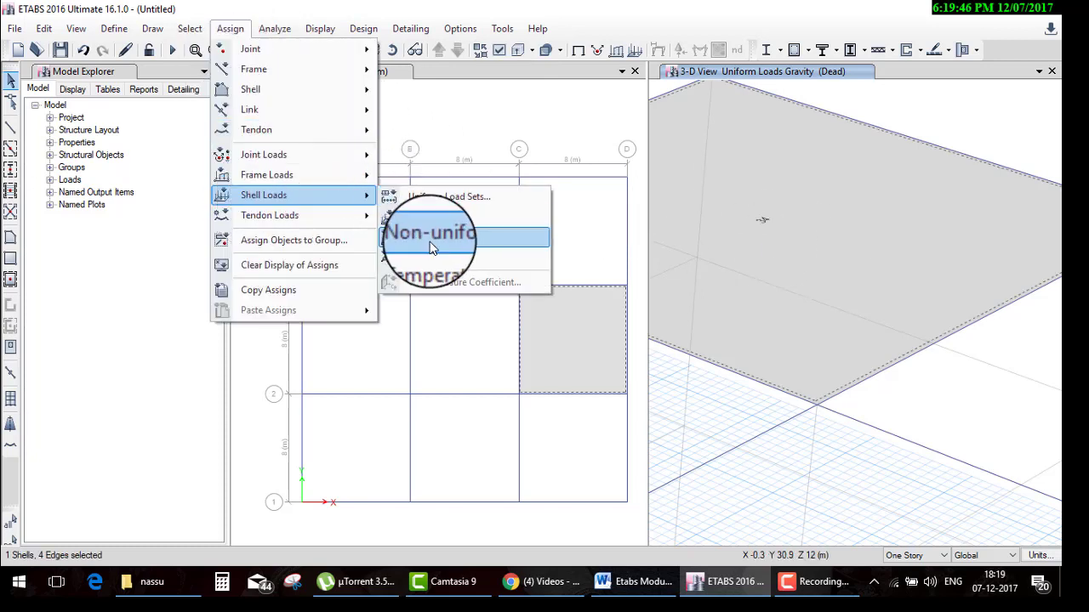
pyautogui.click(432, 247)
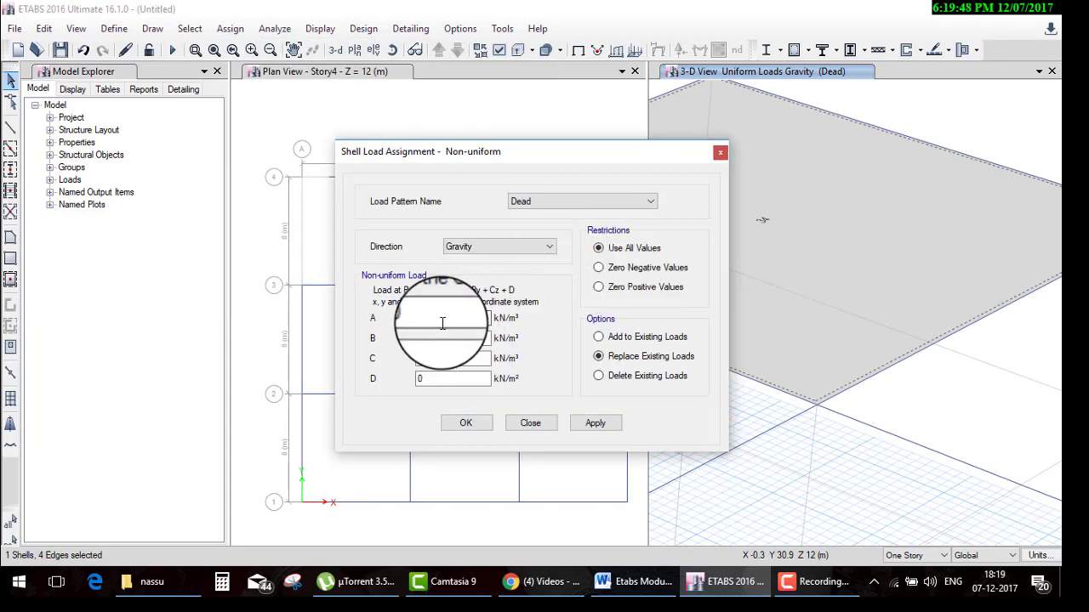
pyautogui.write('2')
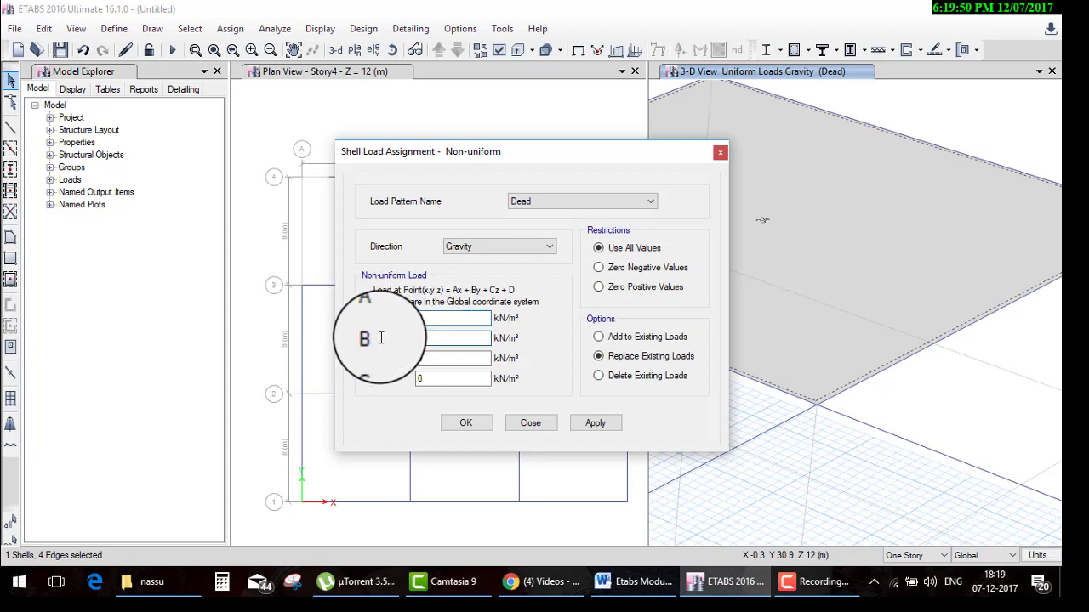
pyautogui.click(413, 358)
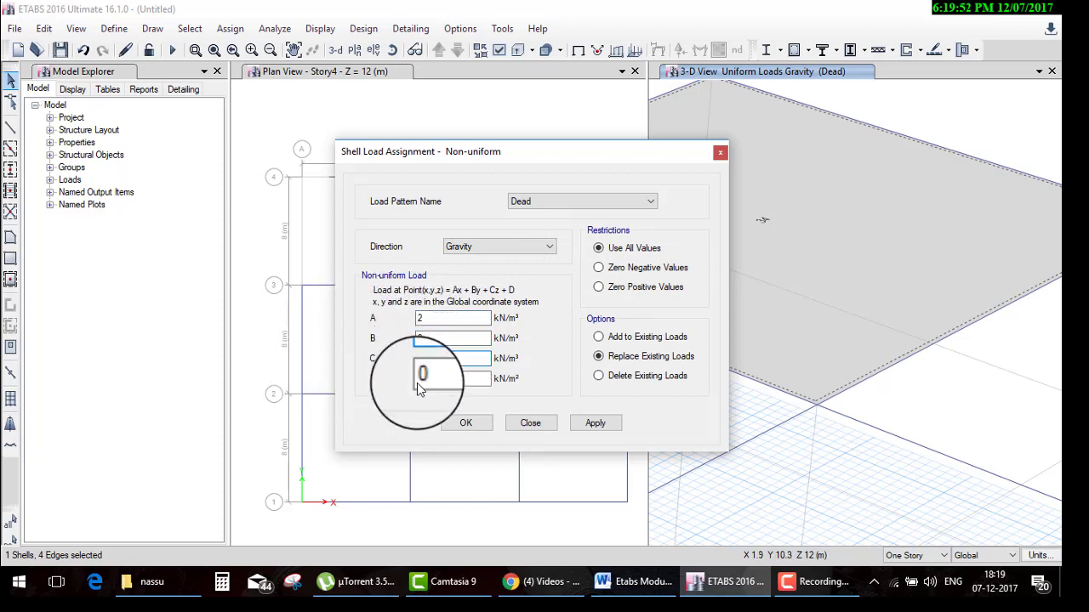
pyautogui.write('10')
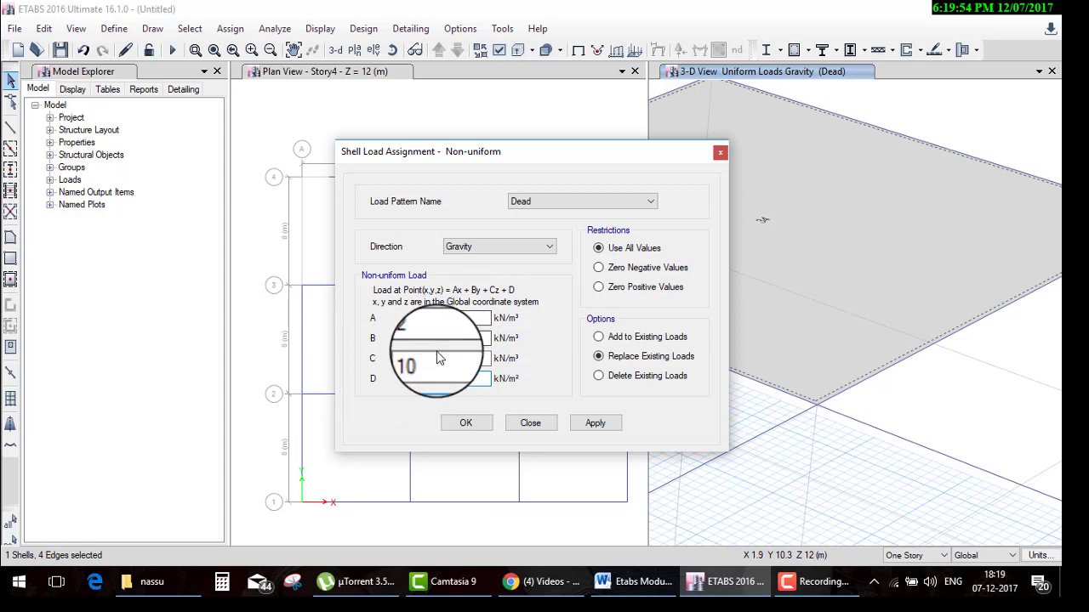
pyautogui.write('10')
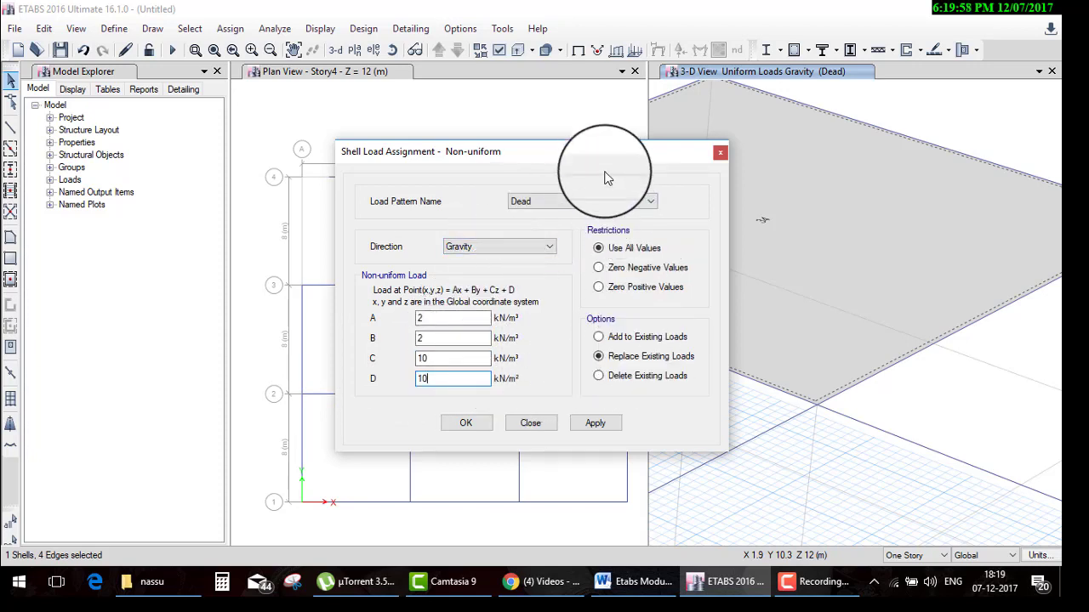
pyautogui.moveTo(596, 153); pyautogui.dragTo(387, 121)
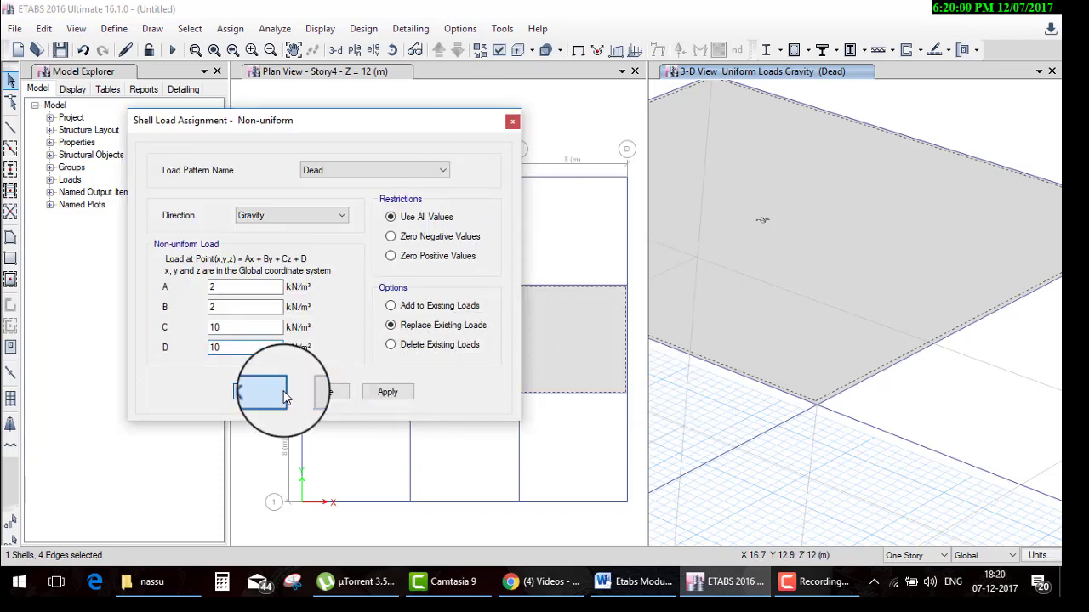
pyautogui.click(258, 393)
pyautogui.scroll(-2, 770, 236)
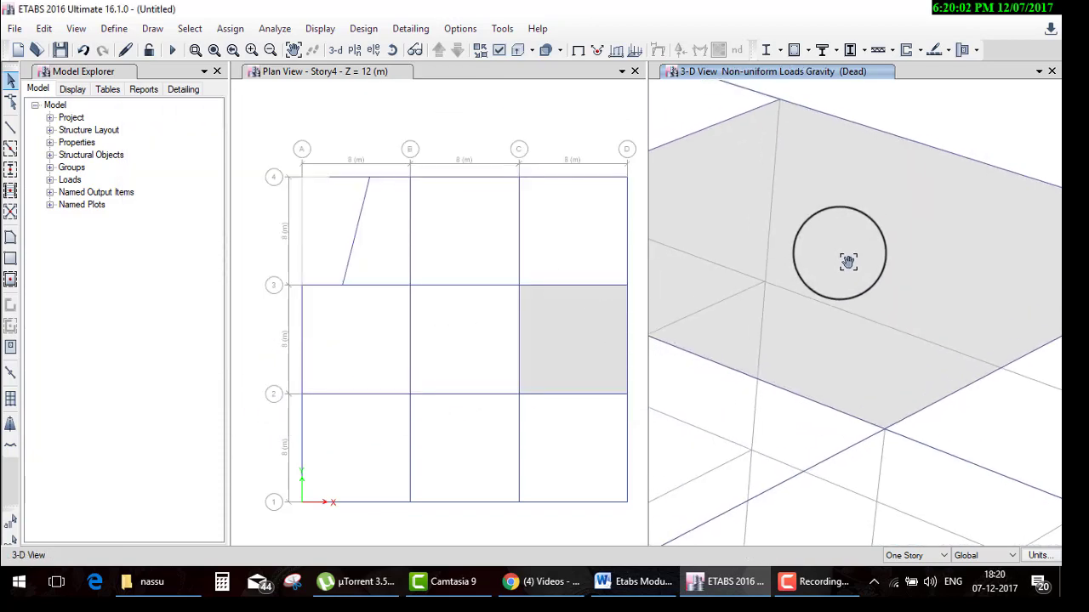
pyautogui.scroll(-2, 846, 255)
pyautogui.scroll(-2, 838, 267)
pyautogui.scroll(-1, 843, 307)
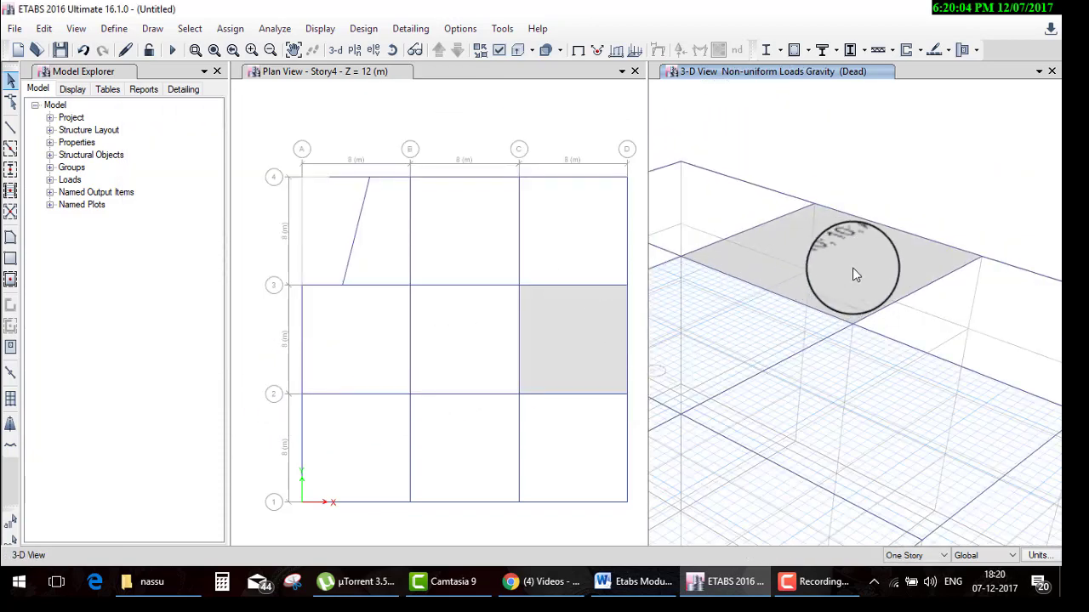
# Give the slab a 10 °C uniform temperature change, replacing any existing temperature load
pyautogui.click(229, 28)
pyautogui.moveTo(264, 195)
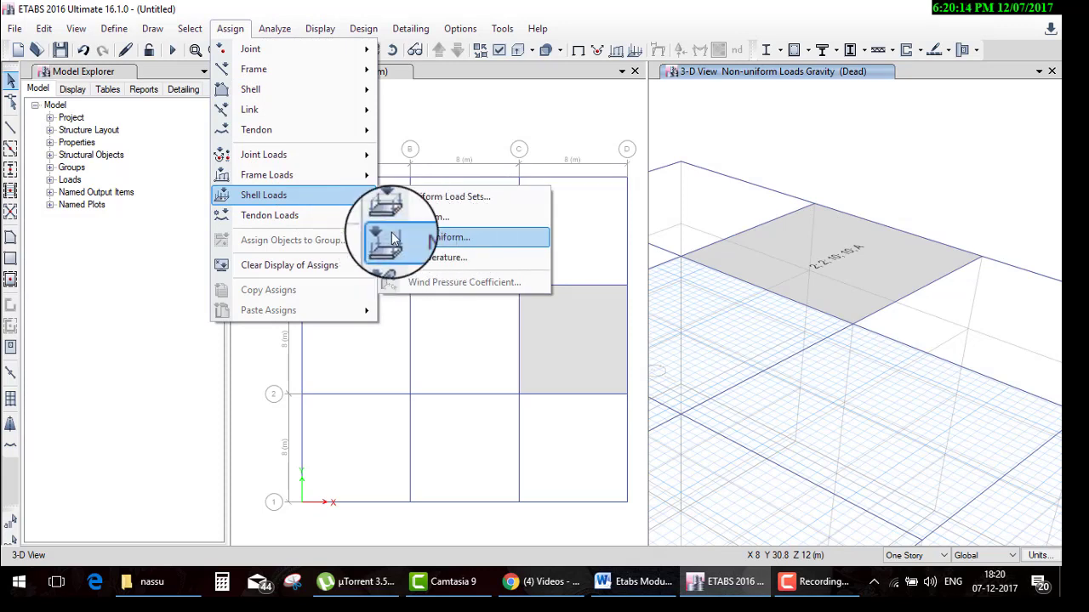
pyautogui.click(442, 264)
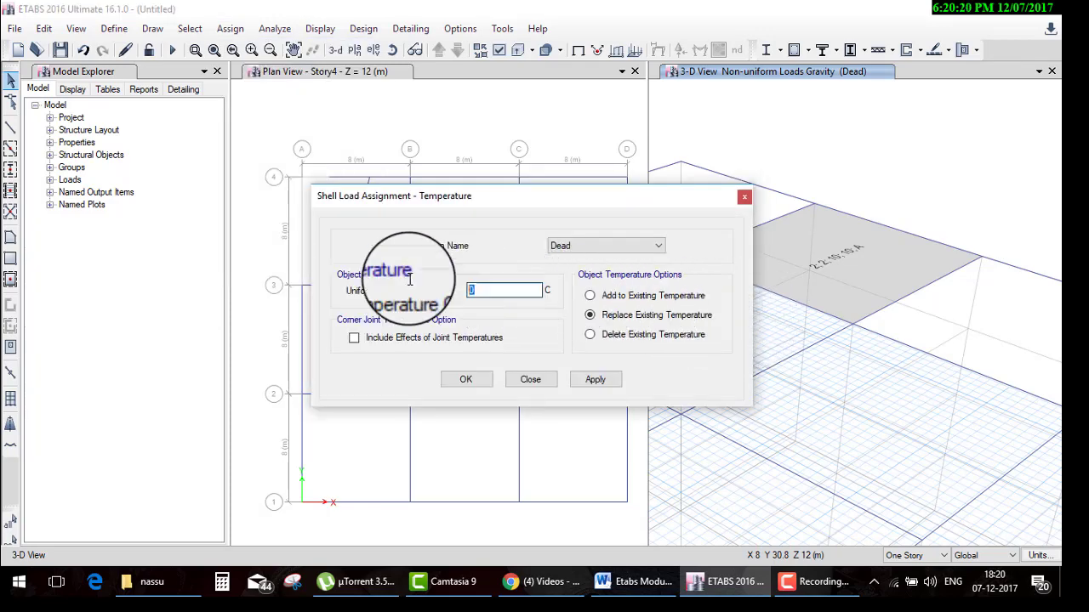
pyautogui.write('10')
pyautogui.click(464, 381)
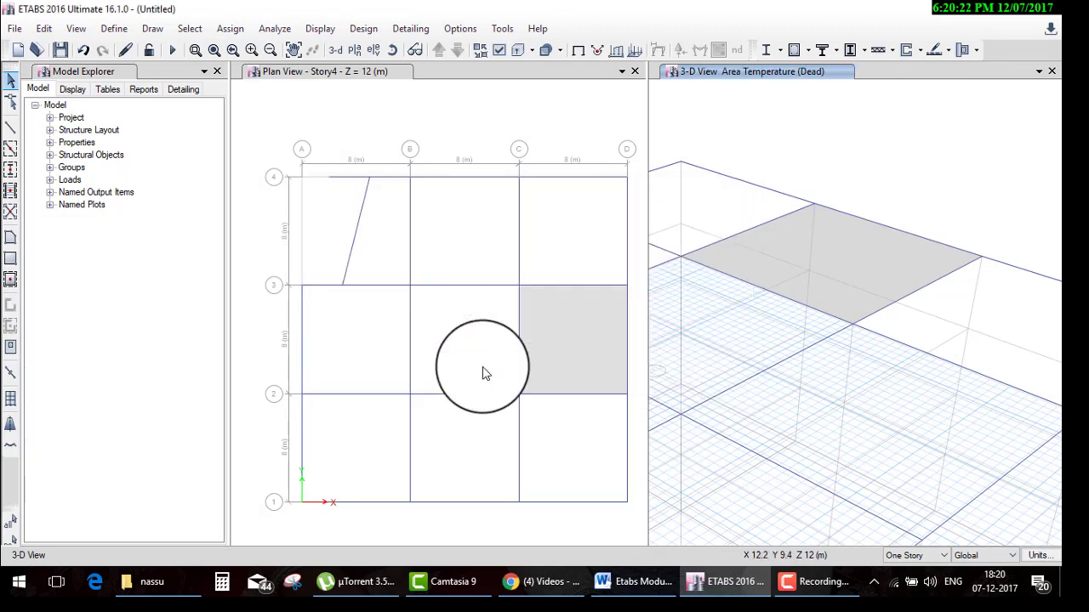
# Bring up the Assign menu to browse the Shell Loads options
pyautogui.click(230, 28)
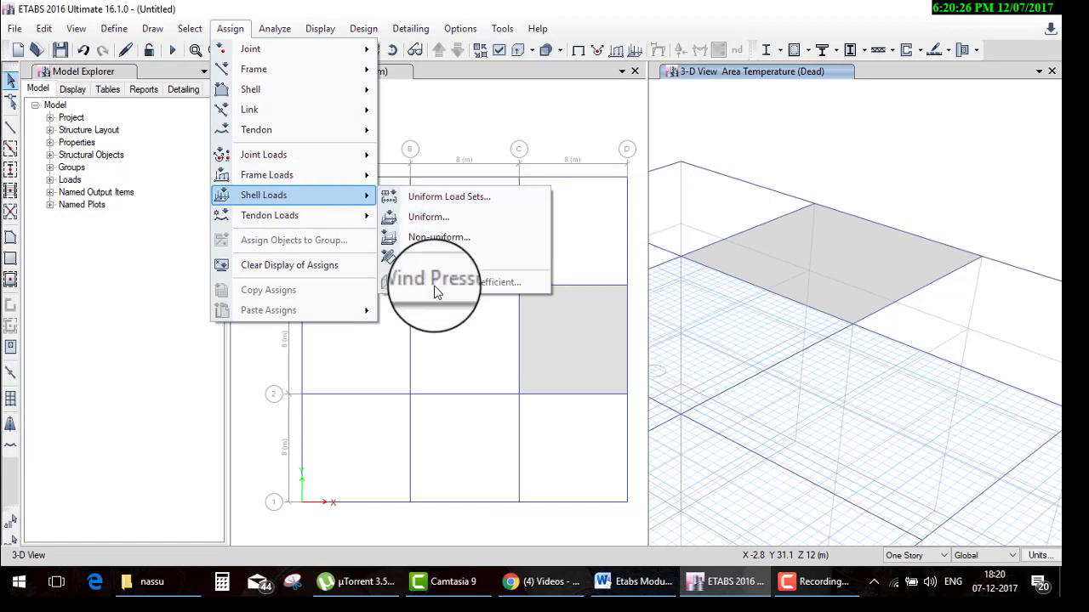